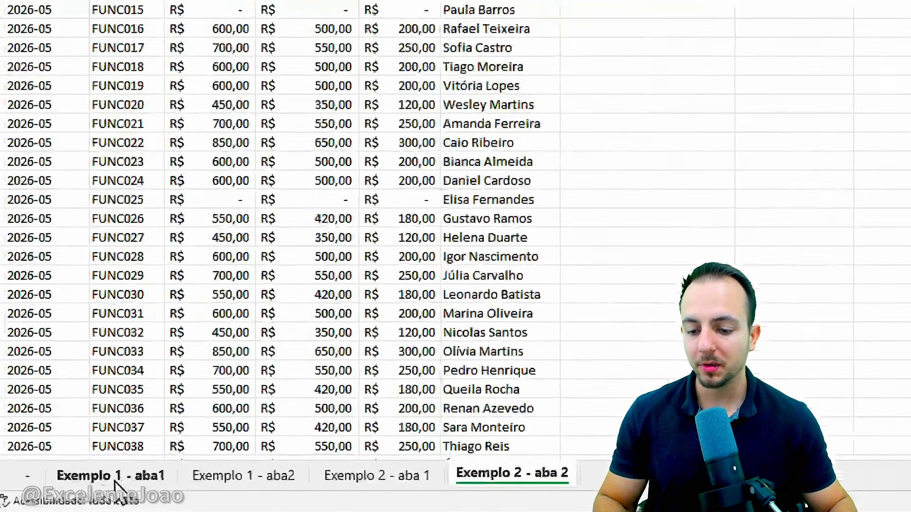
Look through the two Exemplo 1 sheets and the two Exemplo 2 sheets of the workbook
{"action": "left_click", "coordinate": [104, 494]}
{"action": "left_click", "coordinate": [164, 494]}
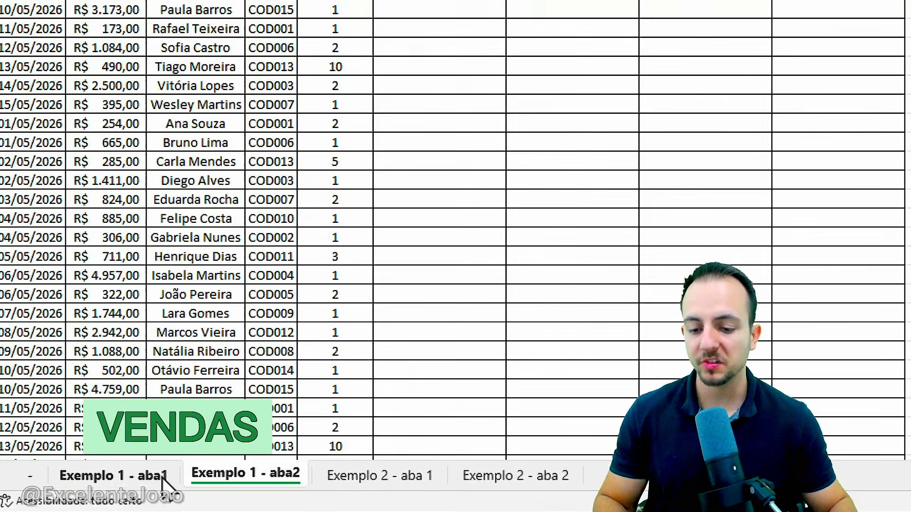
{"action": "left_click", "coordinate": [152, 480]}
{"action": "left_click", "coordinate": [204, 481]}
{"action": "left_click", "coordinate": [379, 481]}
{"action": "left_click", "coordinate": [472, 481]}
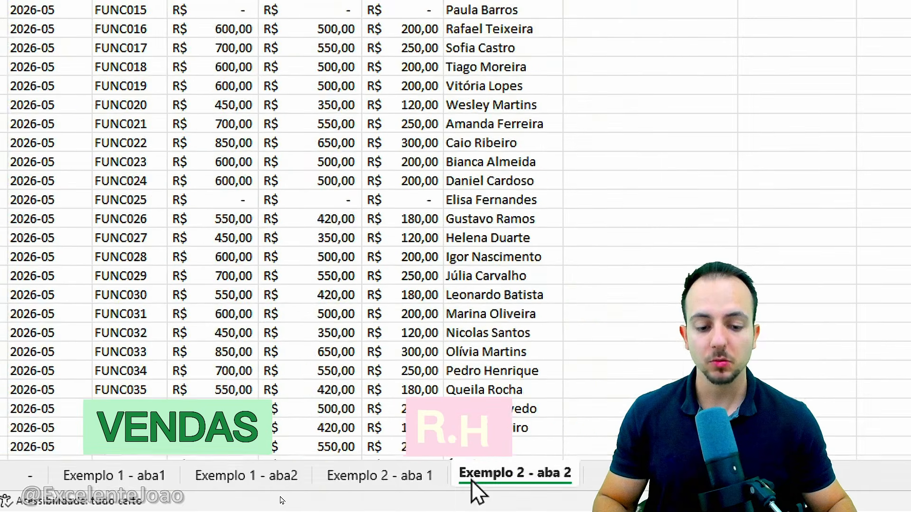
{"action": "left_click", "coordinate": [418, 482]}
{"action": "left_click", "coordinate": [475, 484]}
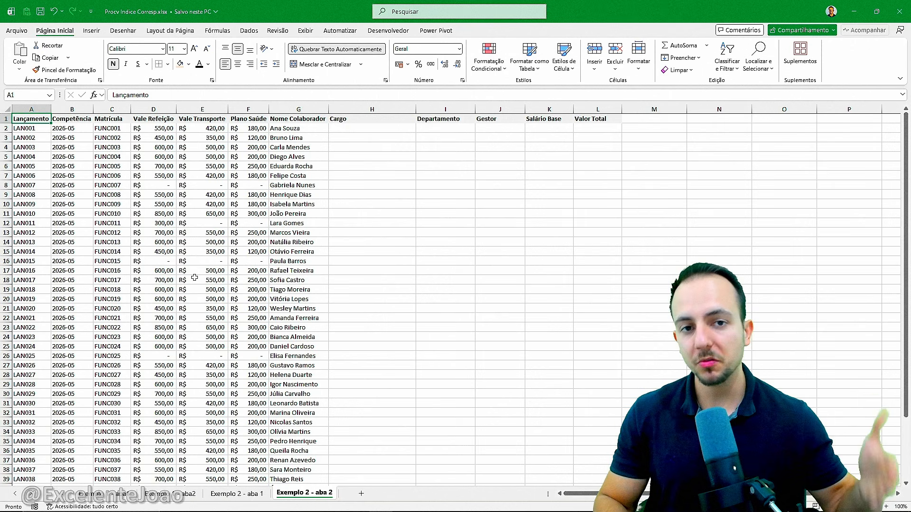
{"action": "key", "text": "ctrl+Page_Up"}
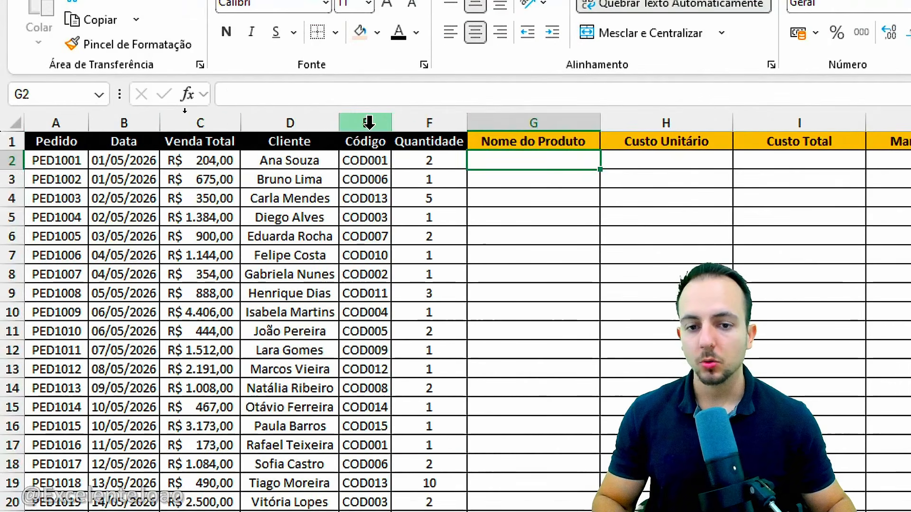
Compare the Código column and empty product columns on Exemplo 1 - aba2 with the product table on Exemplo 1 - aba1
{"action": "left_click", "coordinate": [227, 122]}
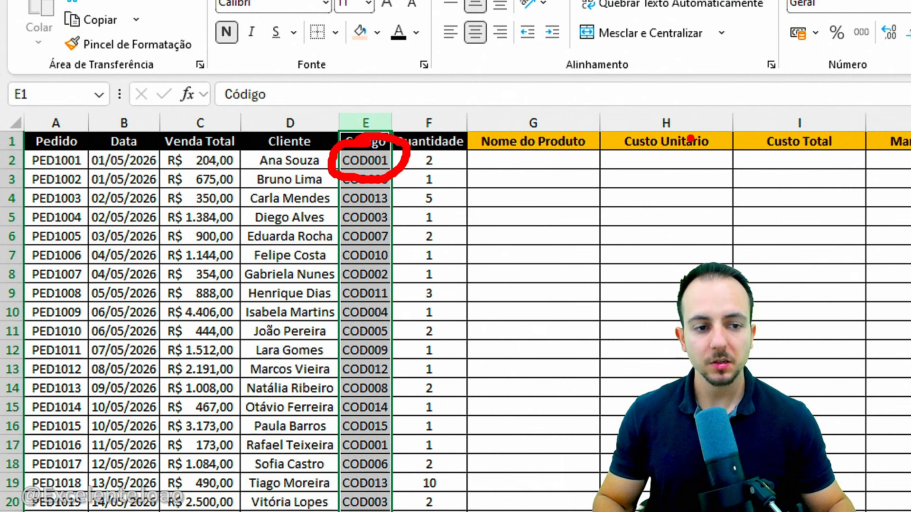
{"action": "mouse_move", "coordinate": [686, 107]}
{"action": "left_mouse_down"}
{"action": "mouse_move", "coordinate": [581, 176]}
{"action": "mouse_move", "coordinate": [615, 101]}
{"action": "left_mouse_up"}
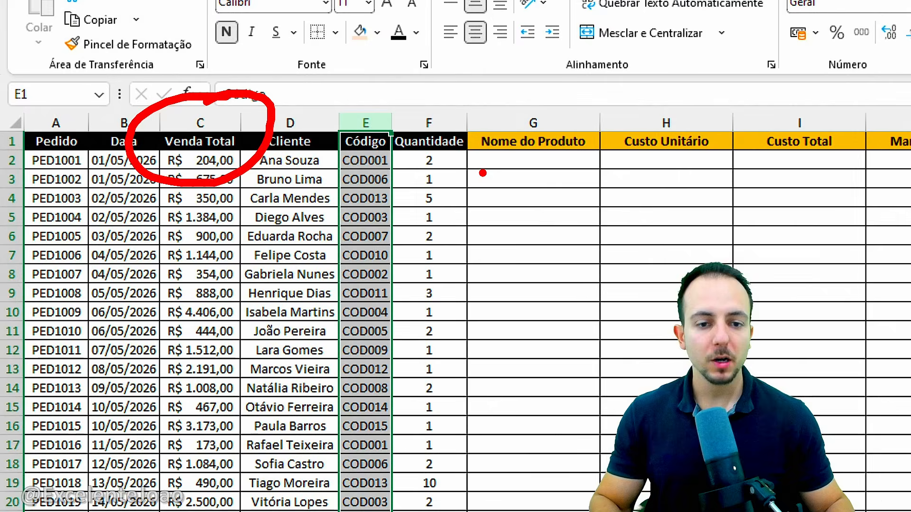
{"action": "left_click", "coordinate": [528, 121]}
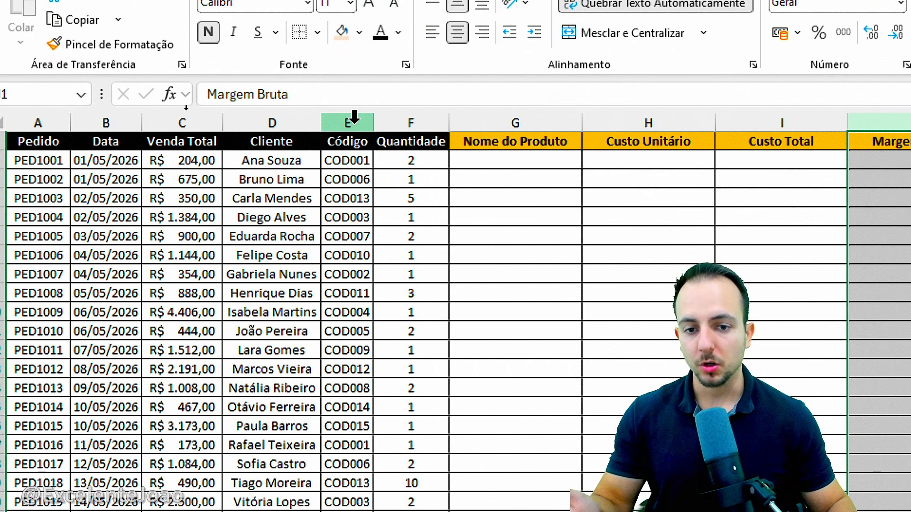
{"action": "left_click", "coordinate": [354, 121]}
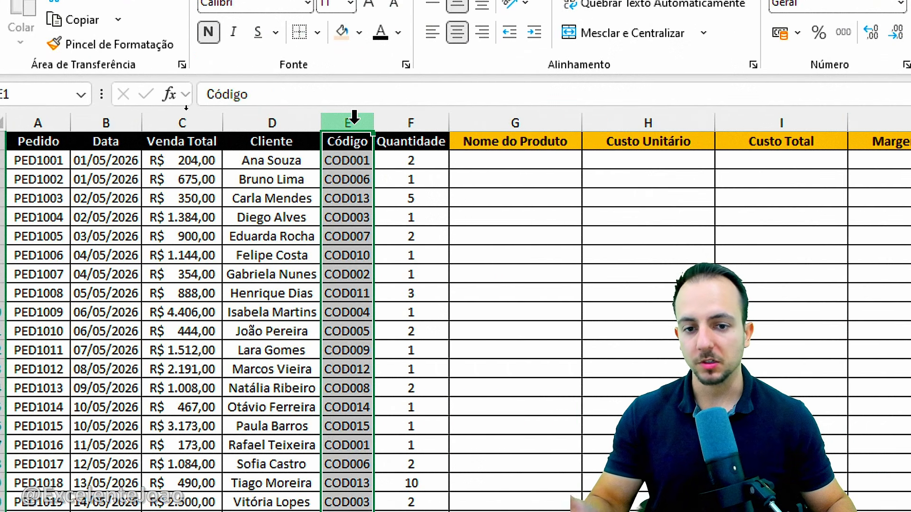
{"action": "left_click", "coordinate": [171, 495]}
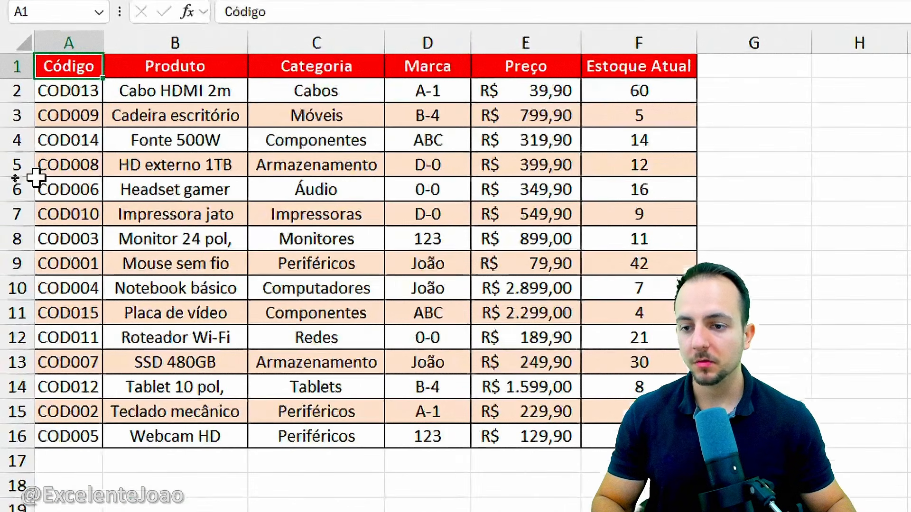
{"action": "mouse_move", "coordinate": [67, 89]}
{"action": "left_mouse_down"}
{"action": "mouse_move", "coordinate": [66, 194]}
{"action": "mouse_move", "coordinate": [33, 248]}
{"action": "mouse_move", "coordinate": [76, 245]}
{"action": "left_mouse_up"}
{"action": "mouse_move", "coordinate": [121, 269]}
{"action": "left_mouse_down"}
{"action": "mouse_move", "coordinate": [469, 264]}
{"action": "mouse_move", "coordinate": [469, 241]}
{"action": "mouse_move", "coordinate": [590, 283]}
{"action": "mouse_move", "coordinate": [458, 242]}
{"action": "left_mouse_up"}
{"action": "key", "text": "Escape"}
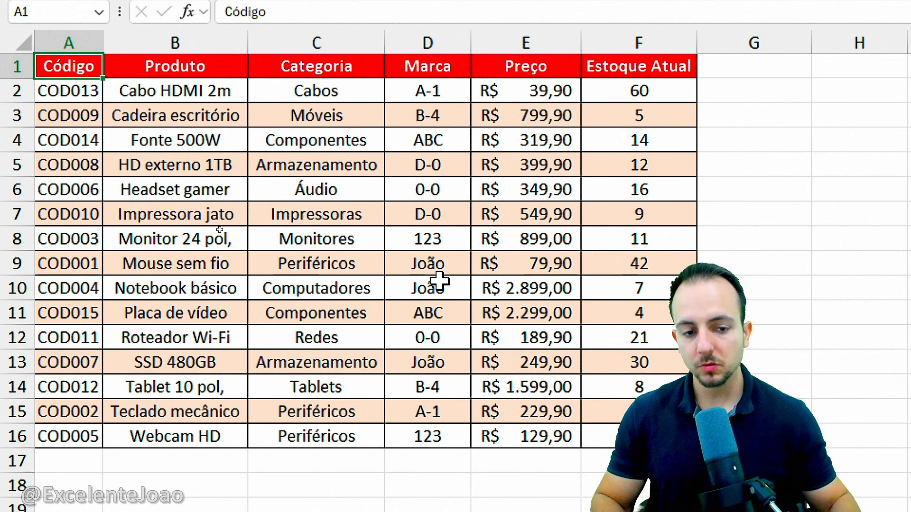
Examine the Código and Nome do Produto columns on the Exemplo 1 - aba2 sheet
{"action": "left_click", "coordinate": [161, 495]}
{"action": "left_click", "coordinate": [269, 121]}
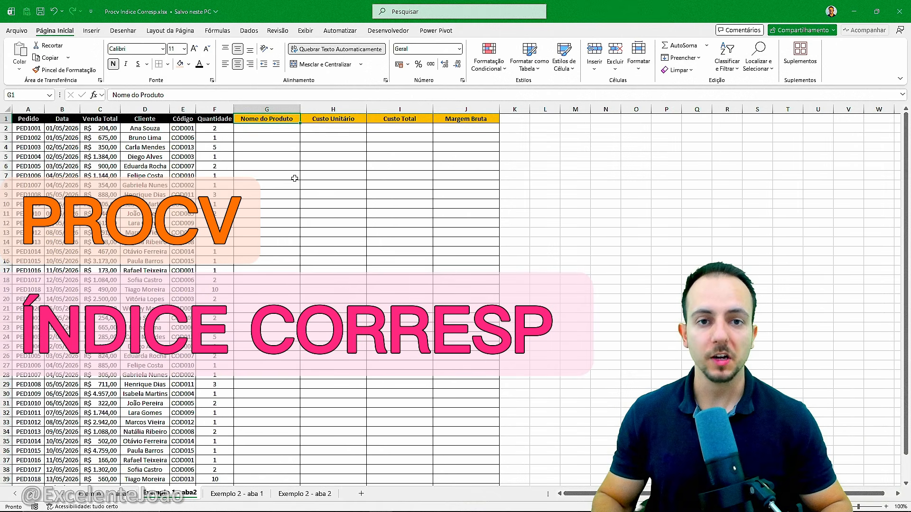
{"action": "key", "text": "ctrl+Home"}
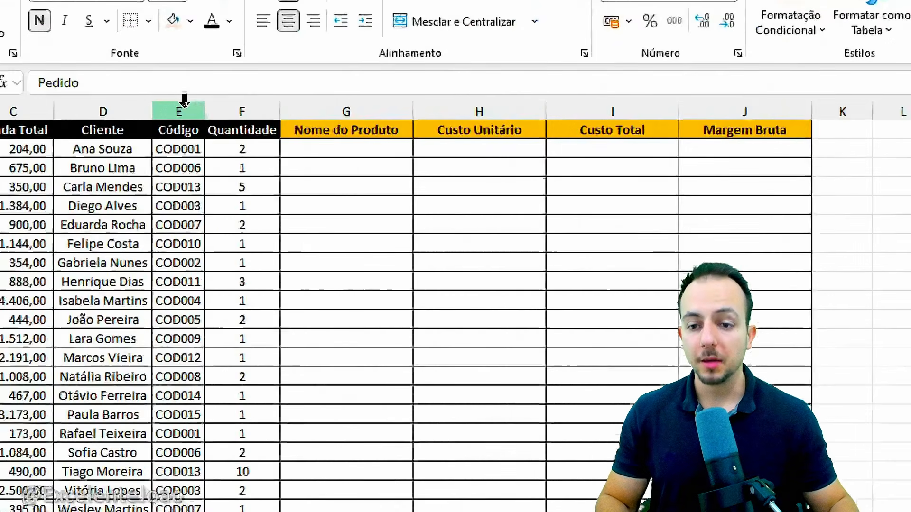
{"action": "left_click", "coordinate": [183, 108]}
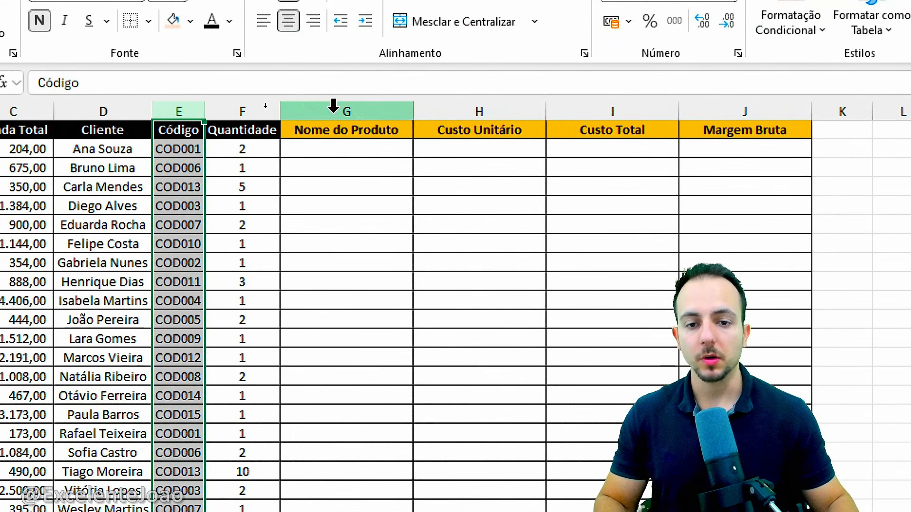
{"action": "left_click", "coordinate": [359, 112]}
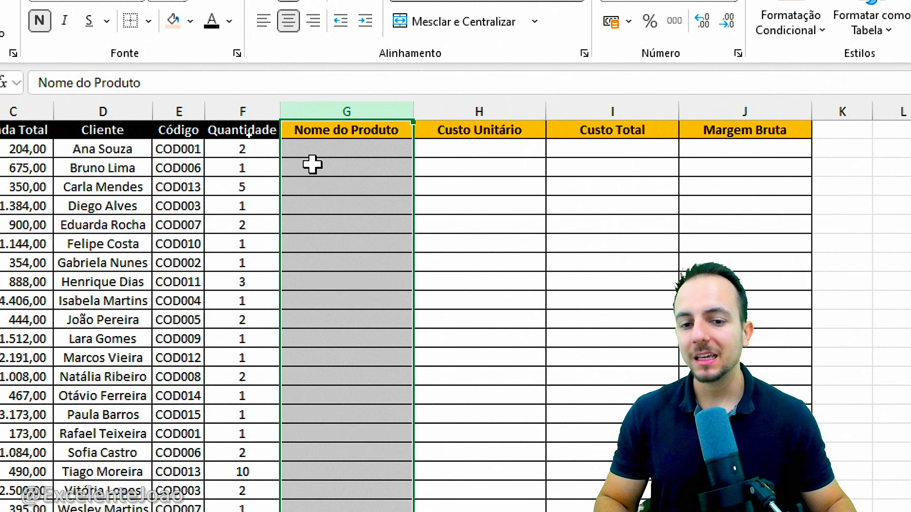
{"action": "left_click", "coordinate": [295, 149]}
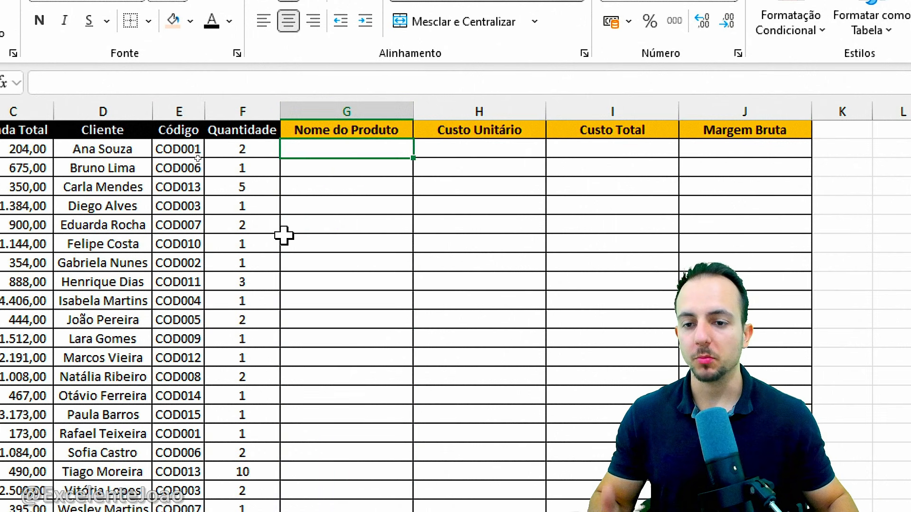
{"action": "left_click", "coordinate": [179, 107]}
{"action": "left_click", "coordinate": [322, 109]}
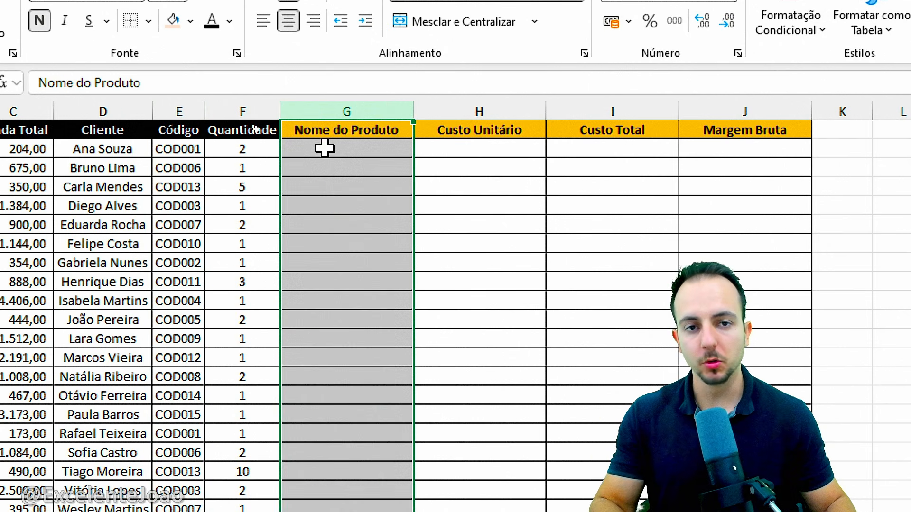
Start a PROCV formula in G2 under Nome do Produto, using the product code in E2 as the lookup value
{"action": "left_click", "coordinate": [324, 151]}
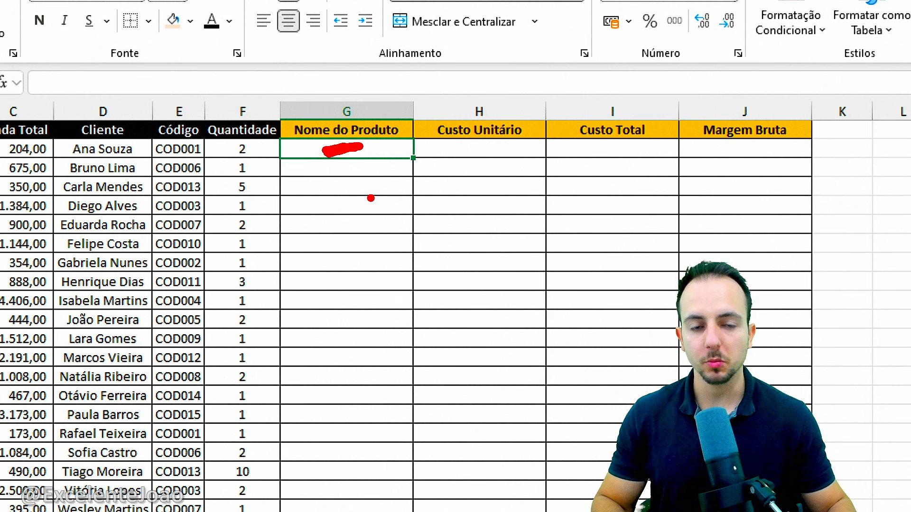
{"action": "type", "text": "="}
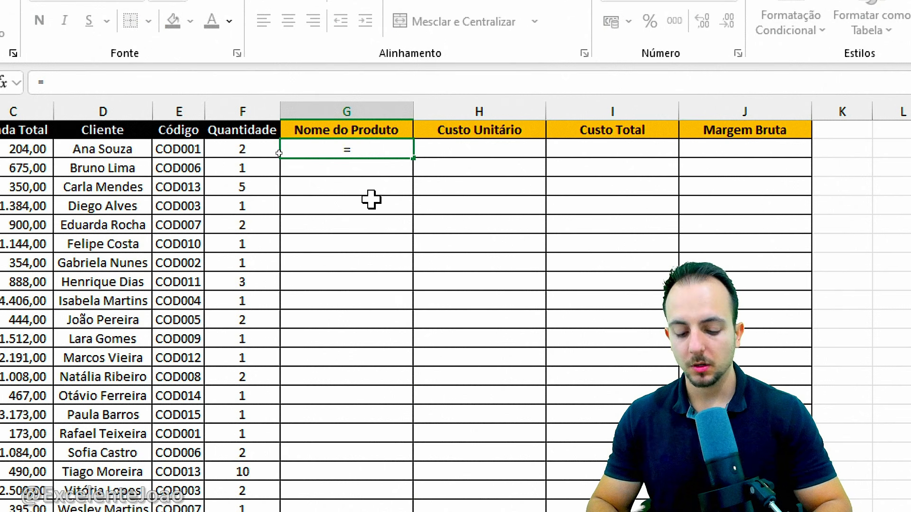
{"action": "type", "text": "PROCV"}
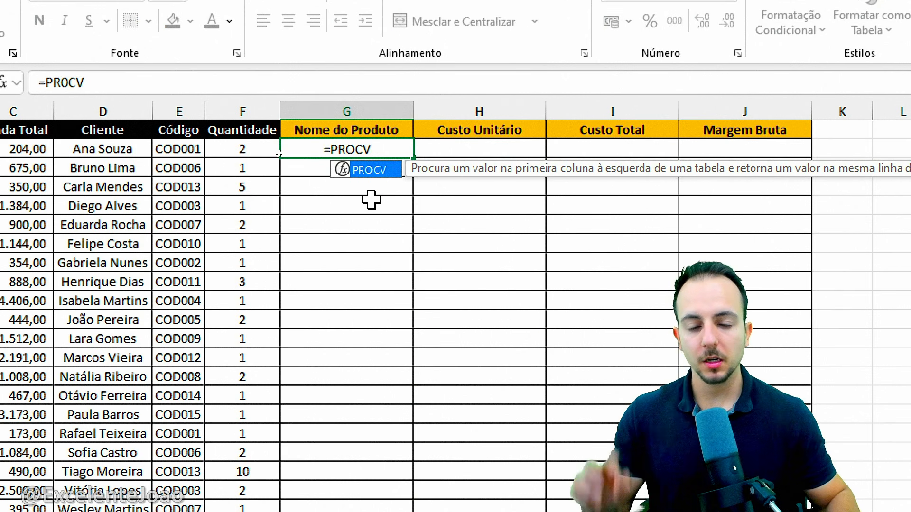
{"action": "double_click", "coordinate": [369, 174]}
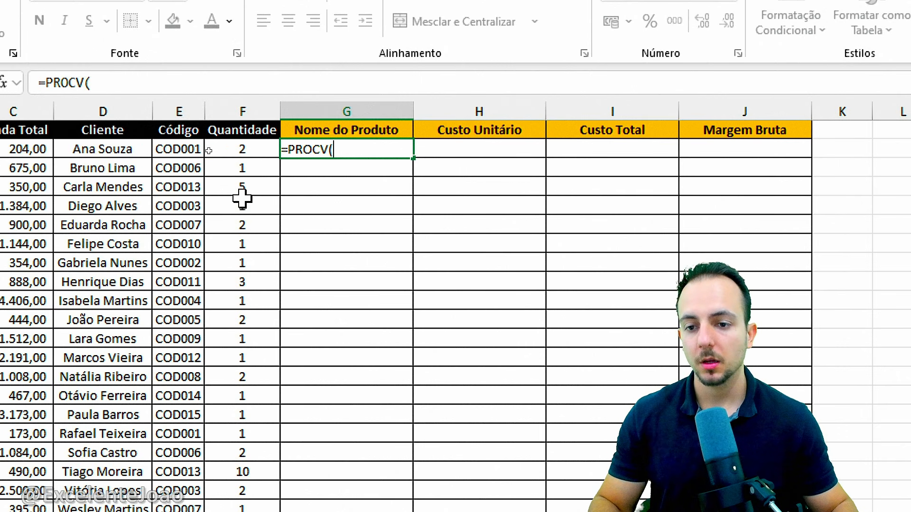
{"action": "left_click", "coordinate": [179, 151]}
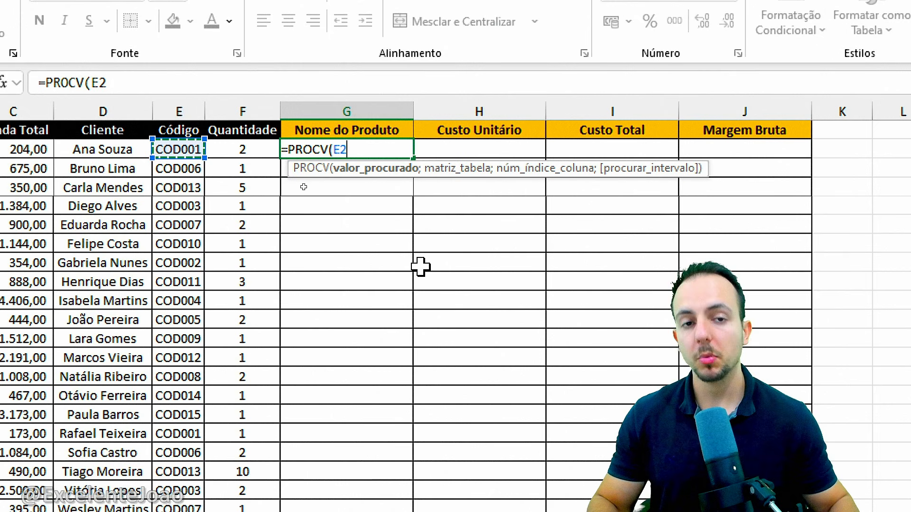
{"action": "type", "text": ";"}
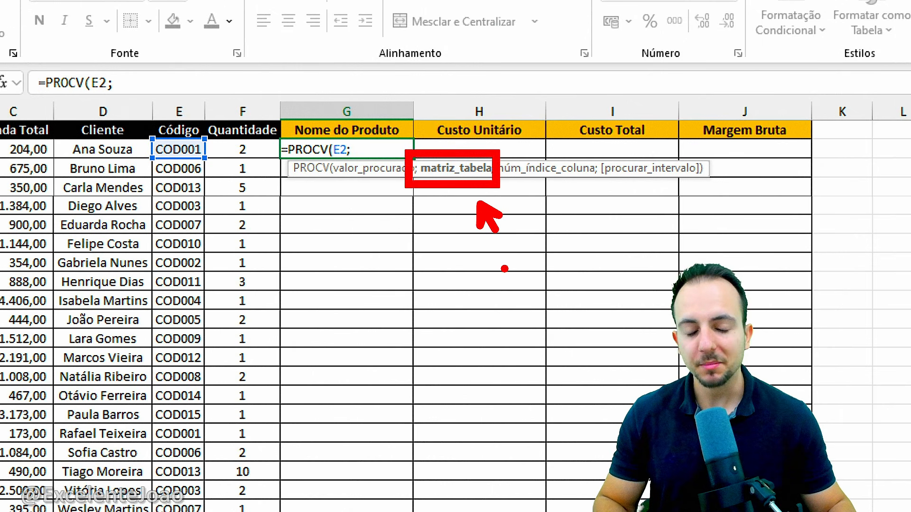
{"action": "key", "text": "Escape"}
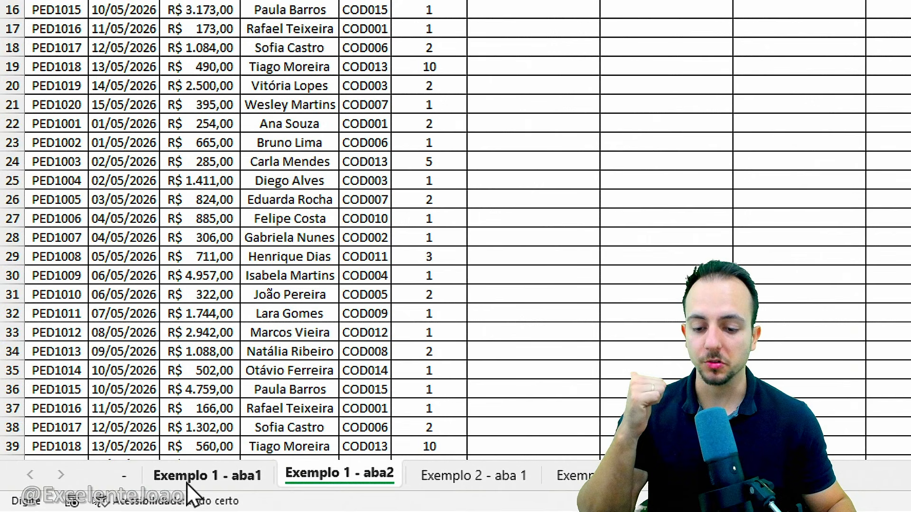
Use columns A:B of the Exemplo 1 - aba1 sheet as the PROCV lookup table
{"action": "left_click", "coordinate": [192, 474]}
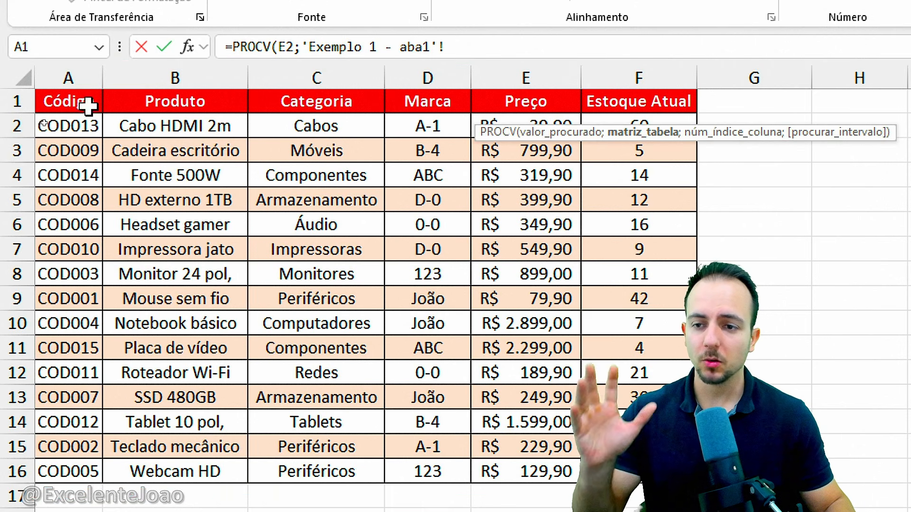
{"action": "left_click_drag", "start_coordinate": [81, 77], "coordinate": [228, 71]}
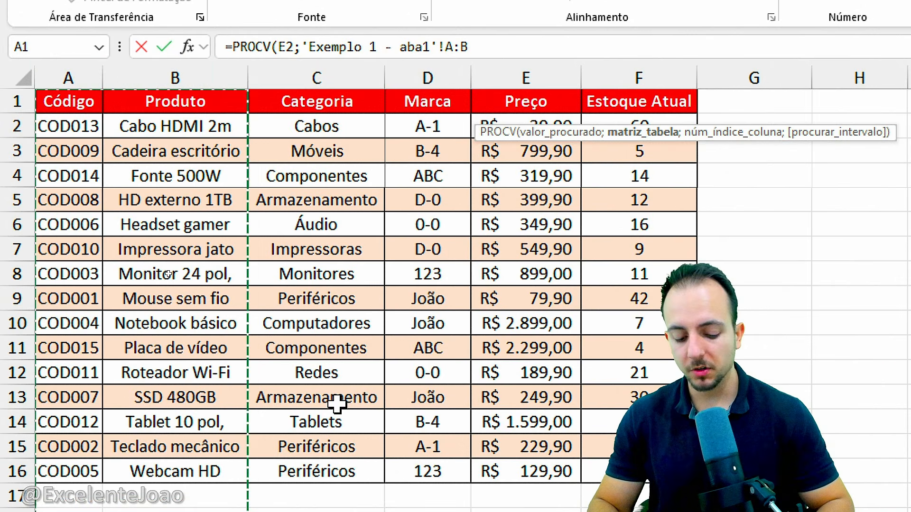
{"action": "type", "text": ";"}
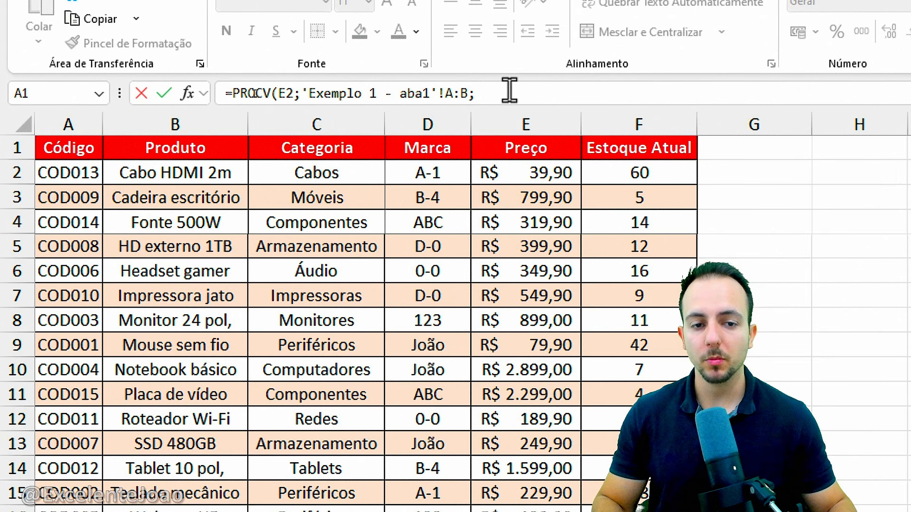
{"action": "left_click", "coordinate": [509, 90]}
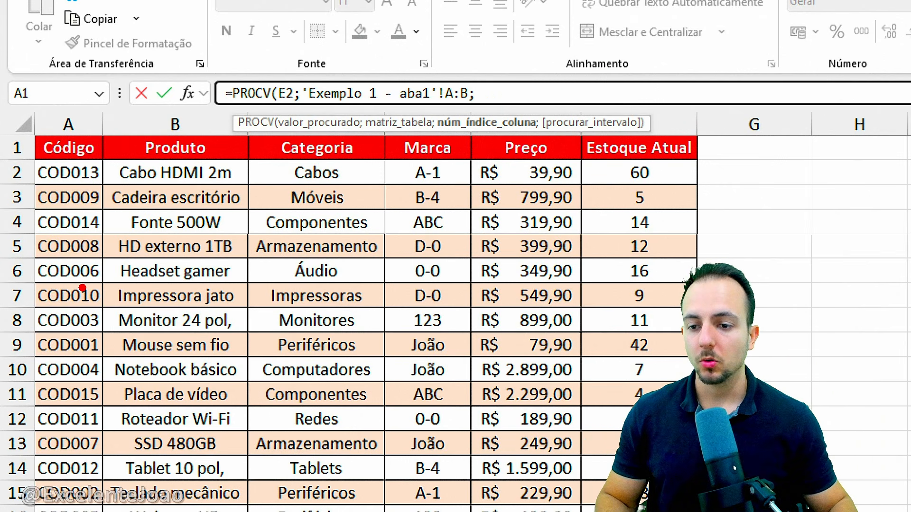
{"action": "left_click_drag", "start_coordinate": [73, 233], "coordinate": [69, 310]}
{"action": "left_click_drag", "start_coordinate": [145, 248], "coordinate": [216, 301]}
{"action": "mouse_move", "coordinate": [287, 260]}
{"action": "left_mouse_down"}
{"action": "mouse_move", "coordinate": [293, 252]}
{"action": "mouse_move", "coordinate": [324, 328]}
{"action": "left_mouse_up"}
{"action": "key", "text": "ctrl+z"}
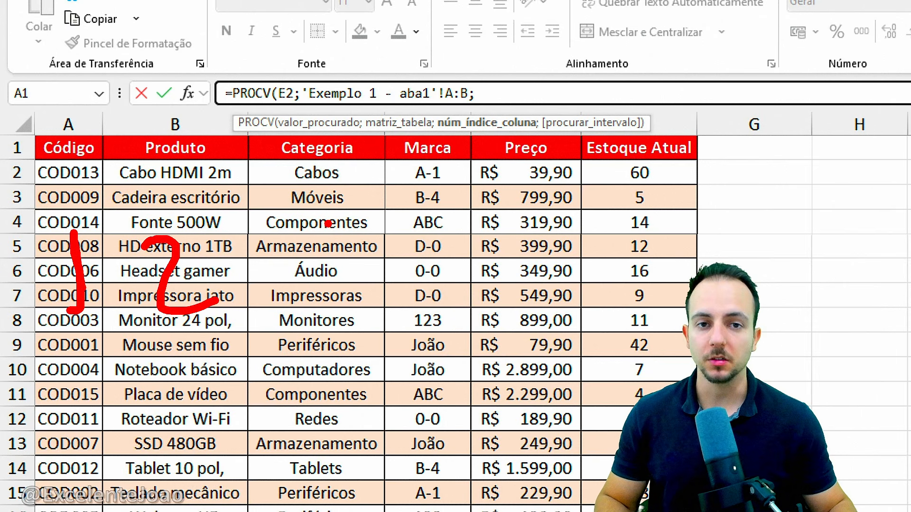
{"action": "left_click_drag", "start_coordinate": [63, 220], "coordinate": [75, 222]}
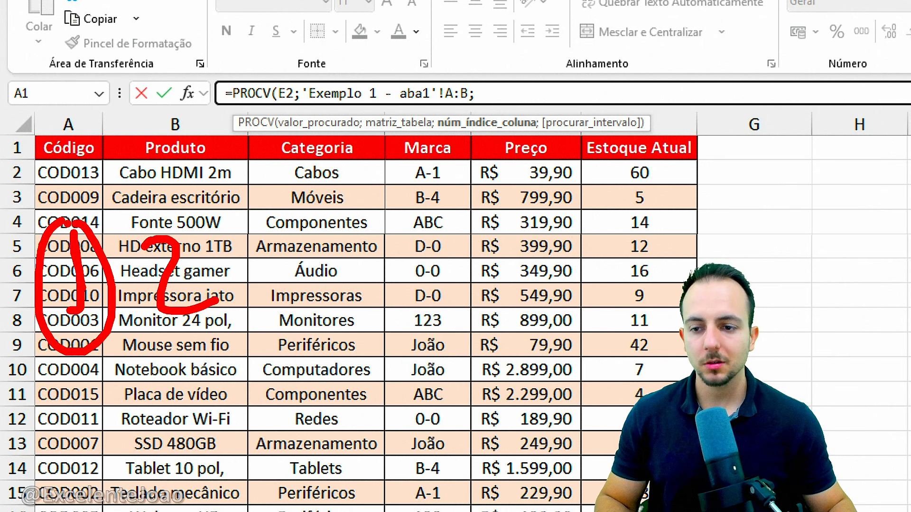
{"action": "key", "text": "ctrl+z"}
{"action": "left_click_drag", "start_coordinate": [72, 170], "coordinate": [74, 204]}
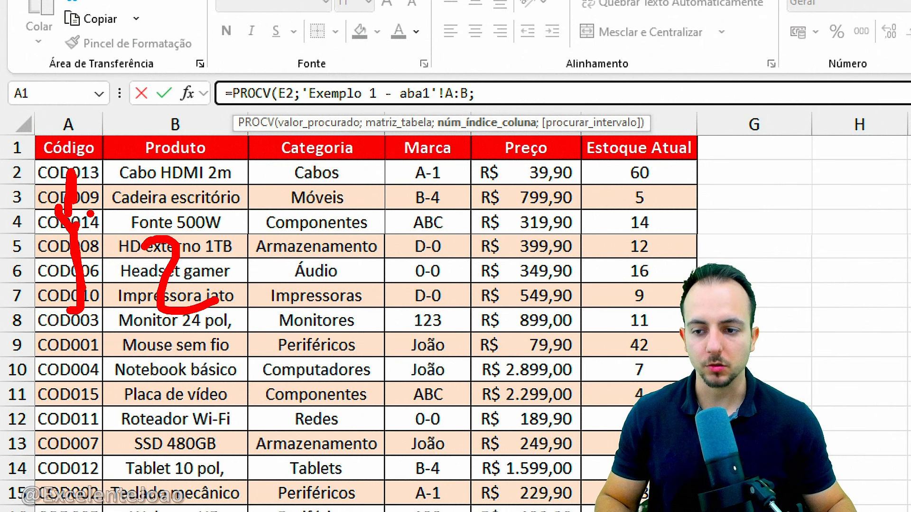
{"action": "key", "text": "ctrl+z"}
{"action": "key", "text": "ctrl+z"}
{"action": "left_click_drag", "start_coordinate": [171, 166], "coordinate": [167, 232]}
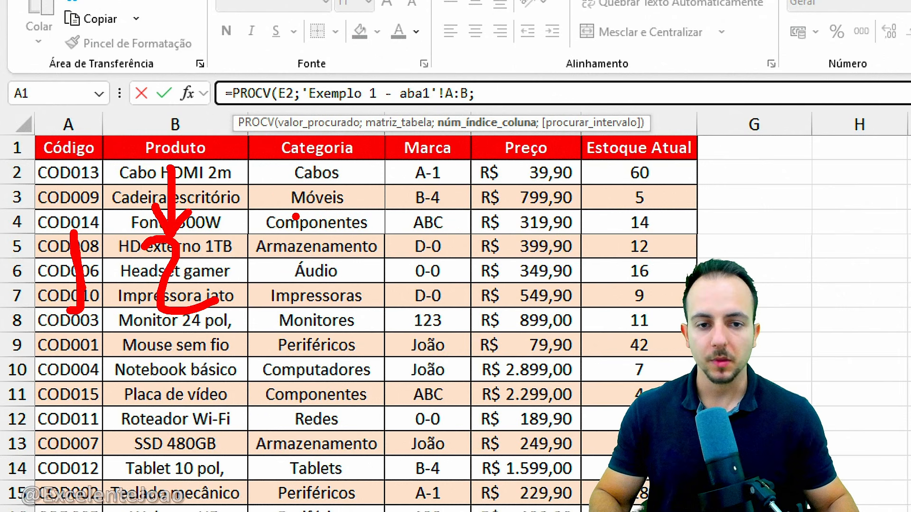
{"action": "key", "text": "Escape"}
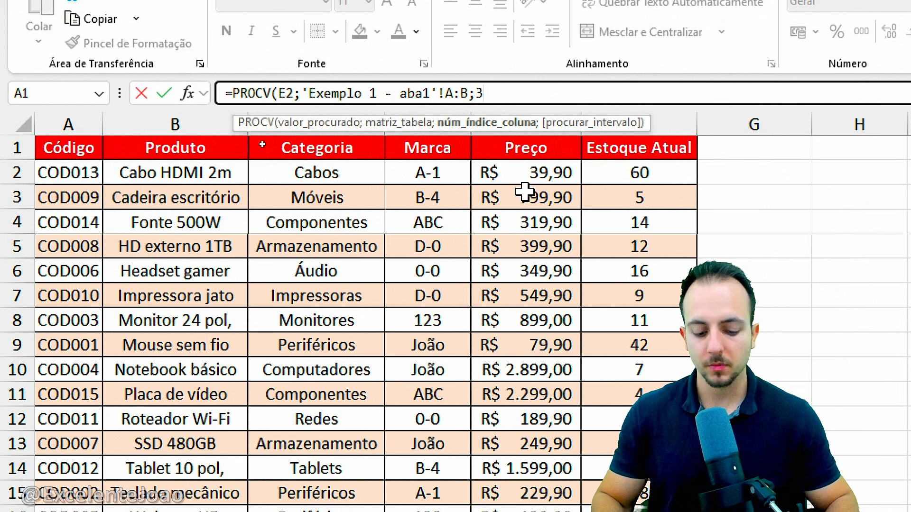
Complete the PROCV formula in G2 with column index 2 and FALSO for an exact match
{"action": "type", "text": ";"}
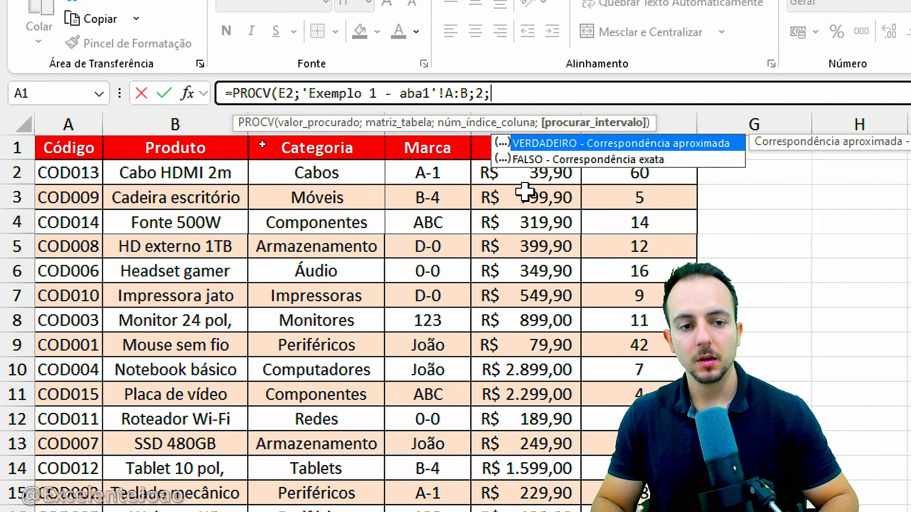
{"action": "left_click", "coordinate": [622, 161]}
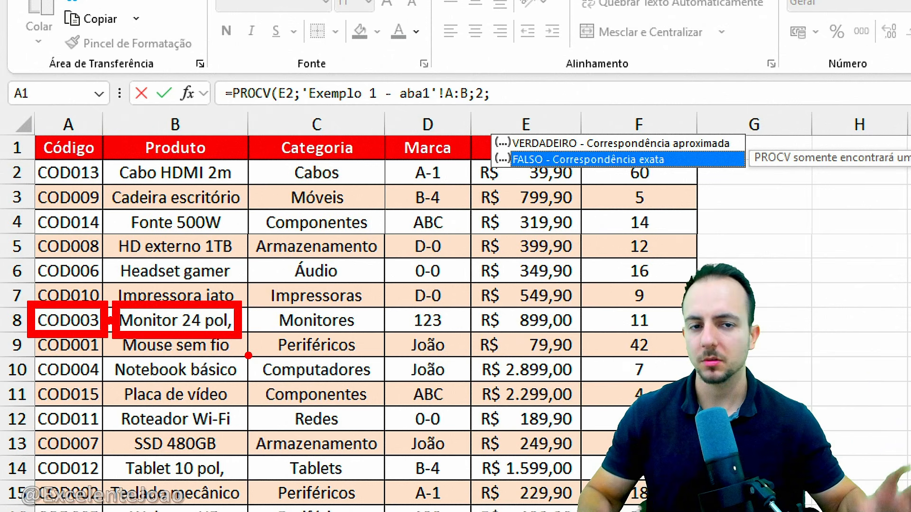
{"action": "key", "text": "Escape"}
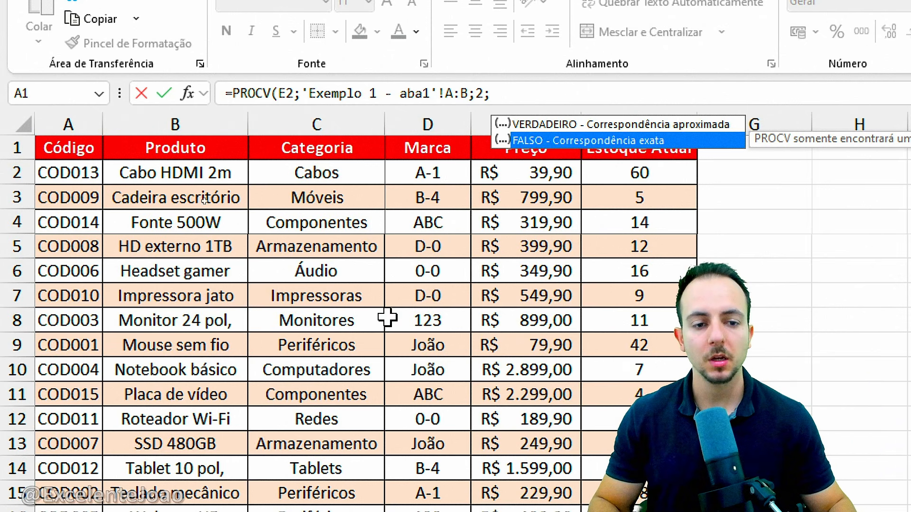
{"action": "double_click", "coordinate": [531, 145]}
{"action": "key", "text": "Return"}
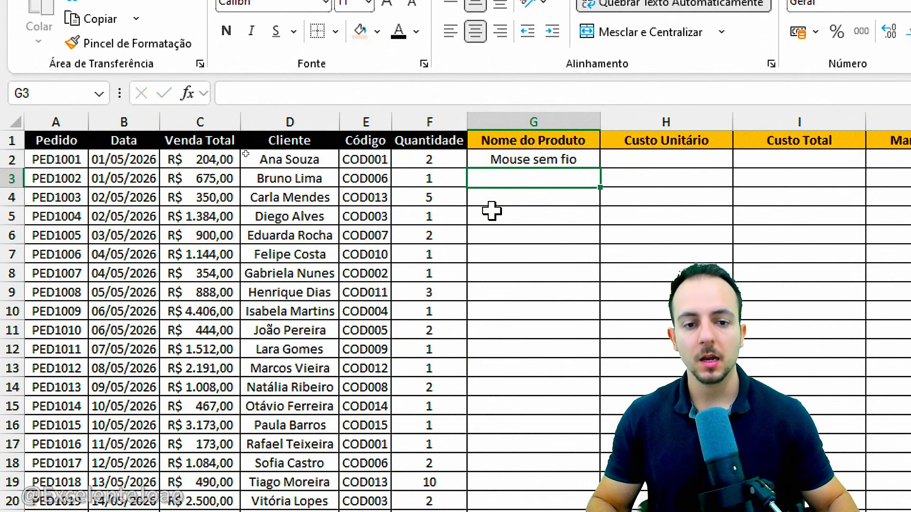
Copy the PROCV formula from G2 down the whole Nome do Produto column
{"action": "left_click", "coordinate": [356, 116]}
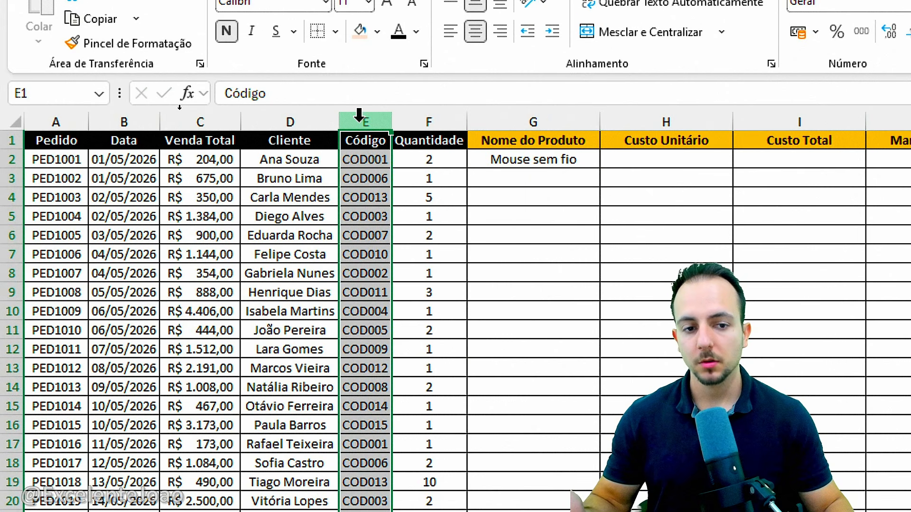
{"action": "left_click", "coordinate": [524, 117]}
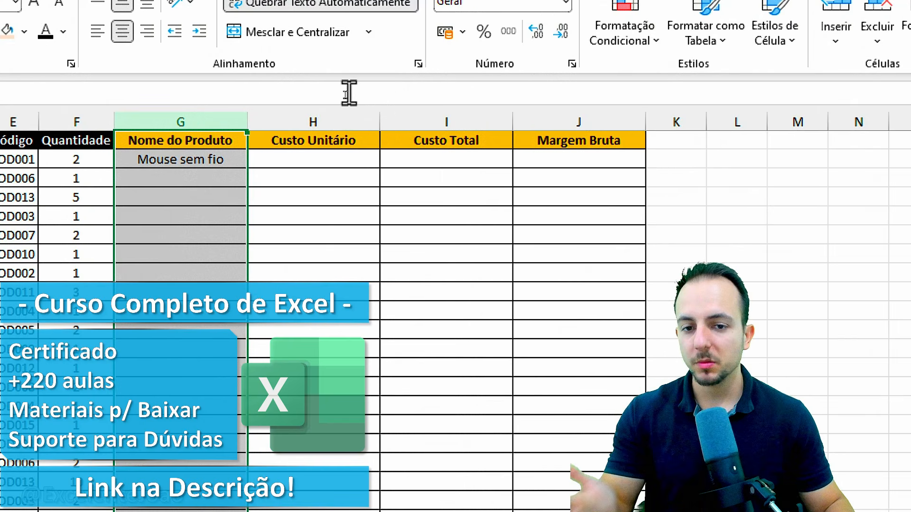
{"action": "left_click", "coordinate": [451, 116]}
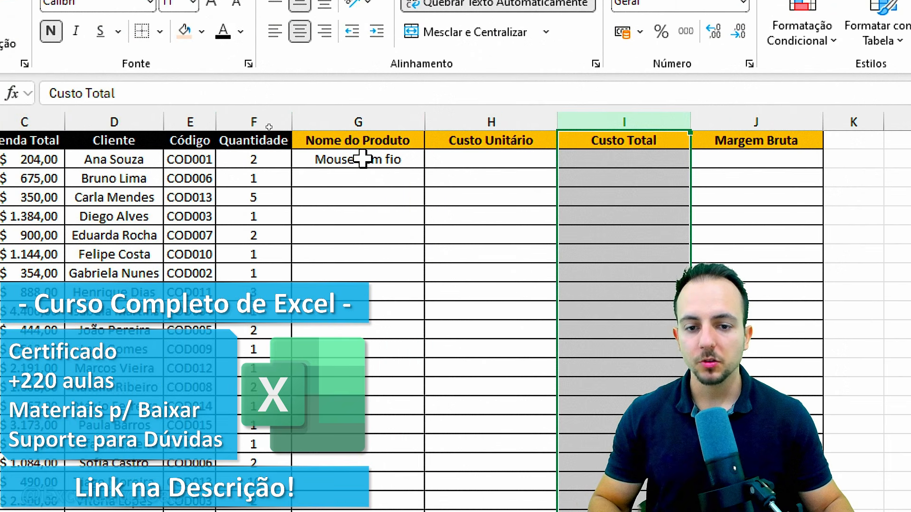
{"action": "left_click", "coordinate": [183, 159]}
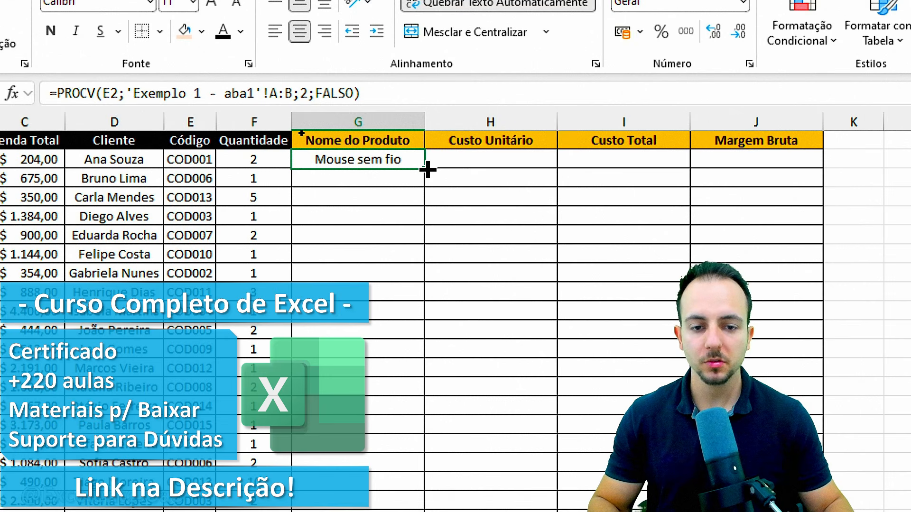
{"action": "mouse_move", "coordinate": [427, 169]}
{"action": "left_mouse_down"}
{"action": "mouse_move", "coordinate": [419, 509]}
{"action": "mouse_move", "coordinate": [367, 433]}
{"action": "left_mouse_up"}
{"action": "left_click", "coordinate": [361, 373]}
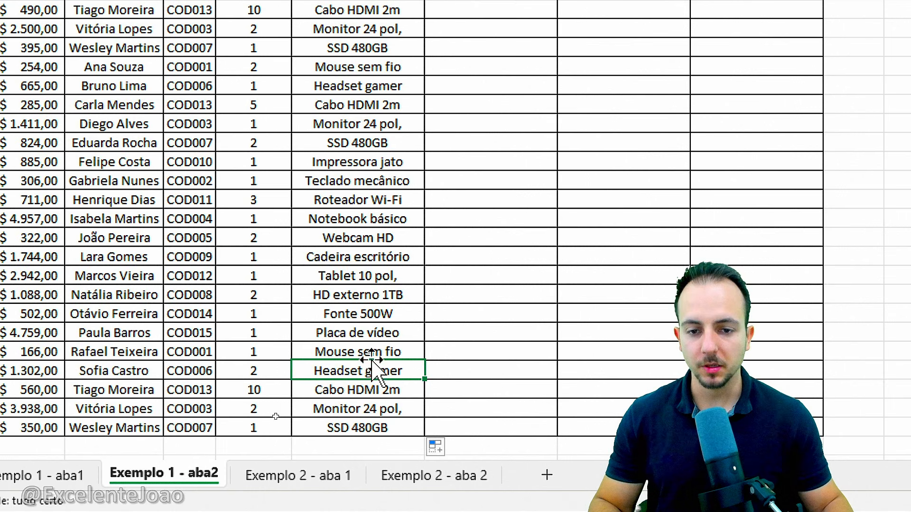
Compare the product name filled in for COD007 on Exemplo 1 - aba2 with its entry on Exemplo 1 - aba1
{"action": "scroll", "coordinate": [365, 285], "scroll_direction": "up", "scroll_amount": 3}
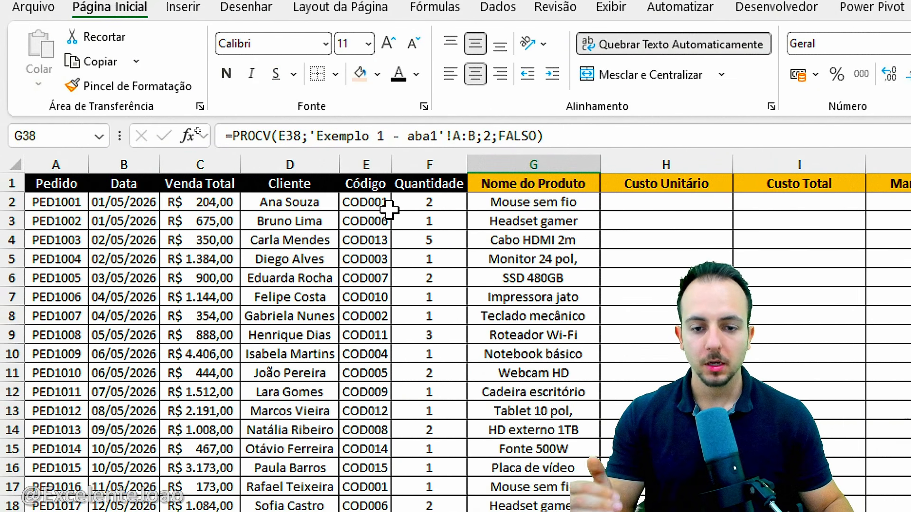
{"action": "left_click", "coordinate": [242, 204]}
{"action": "left_click", "coordinate": [243, 260]}
{"action": "left_click", "coordinate": [362, 277]}
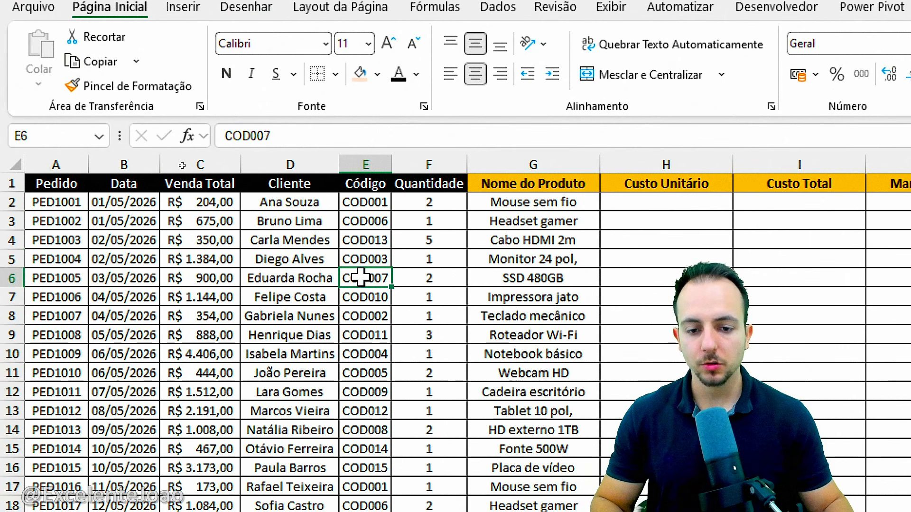
{"action": "left_click_drag", "start_coordinate": [379, 267], "coordinate": [350, 264]}
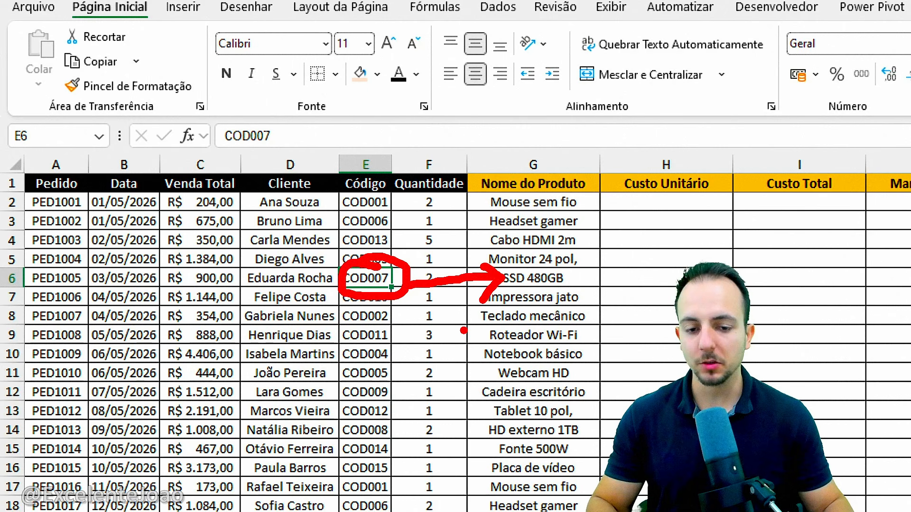
{"action": "key", "text": "Escape"}
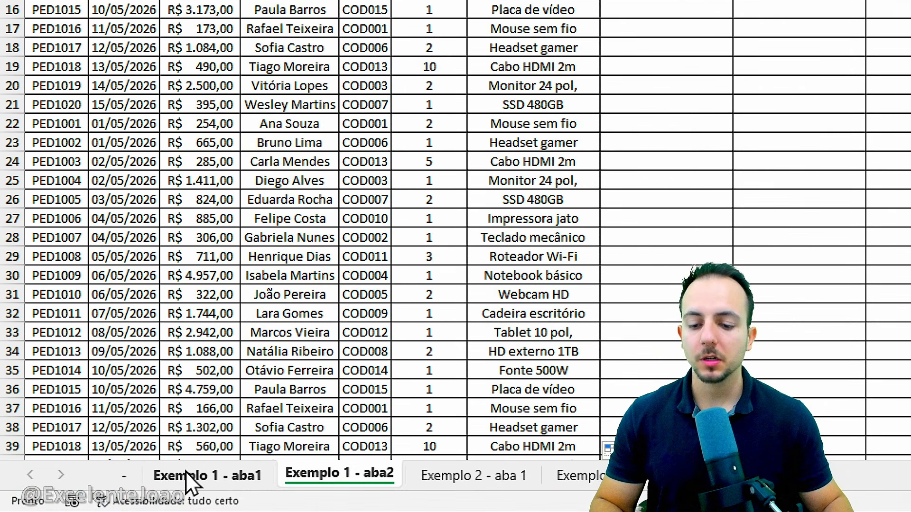
{"action": "left_click", "coordinate": [187, 475]}
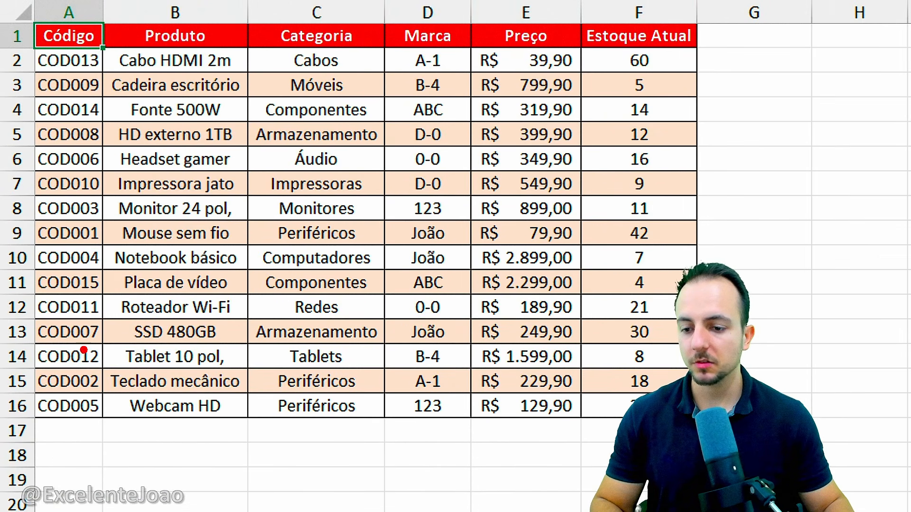
{"action": "left_click_drag", "start_coordinate": [31, 313], "coordinate": [110, 339]}
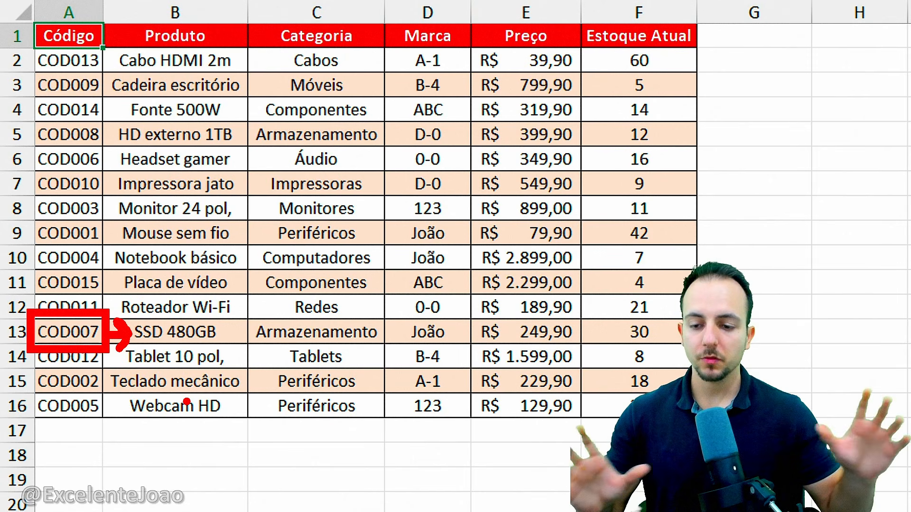
{"action": "key", "text": "Escape"}
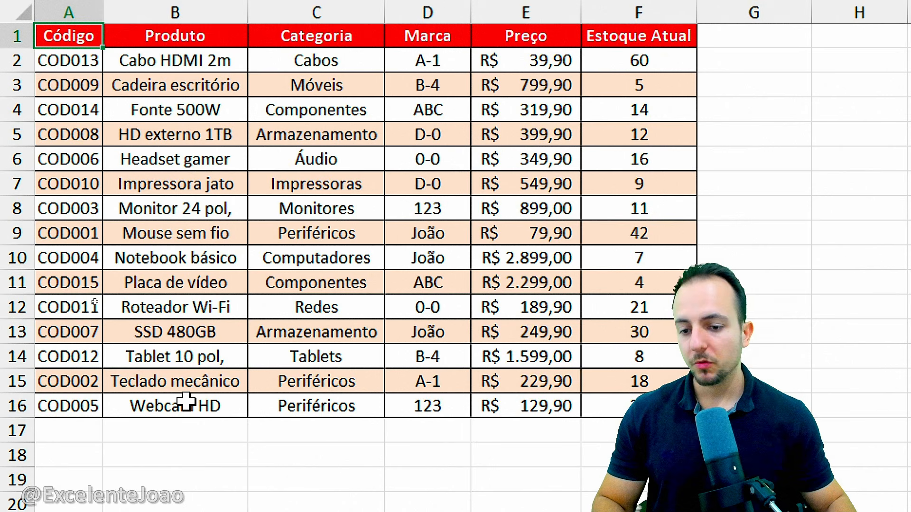
Count the columns from Código to Preço in the product table on Exemplo 1 - aba1
{"action": "key", "text": "ctrl+2"}
{"action": "mouse_move", "coordinate": [151, 321]}
{"action": "left_mouse_down"}
{"action": "mouse_move", "coordinate": [199, 323]}
{"action": "mouse_move", "coordinate": [225, 365]}
{"action": "left_mouse_up"}
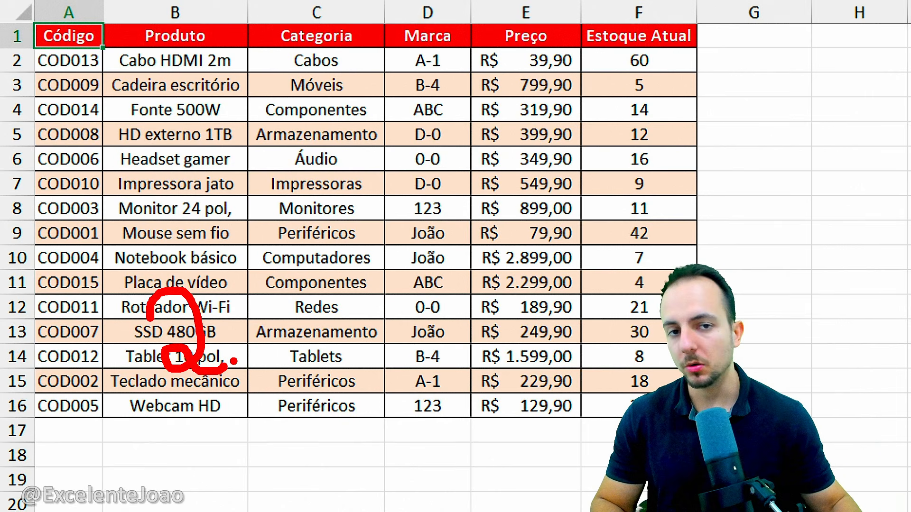
{"action": "mouse_move", "coordinate": [161, 268]}
{"action": "left_mouse_down"}
{"action": "mouse_move", "coordinate": [112, 304]}
{"action": "mouse_move", "coordinate": [114, 242]}
{"action": "left_mouse_up"}
{"action": "key", "text": "ctrl+z"}
{"action": "key", "text": "ctrl+z"}
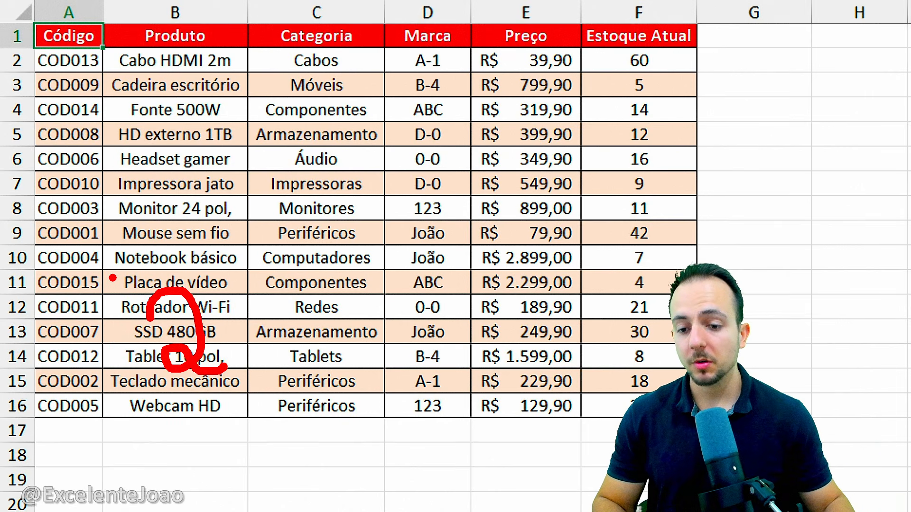
{"action": "left_click_drag", "start_coordinate": [71, 304], "coordinate": [79, 372]}
{"action": "left_click_drag", "start_coordinate": [141, 309], "coordinate": [136, 374]}
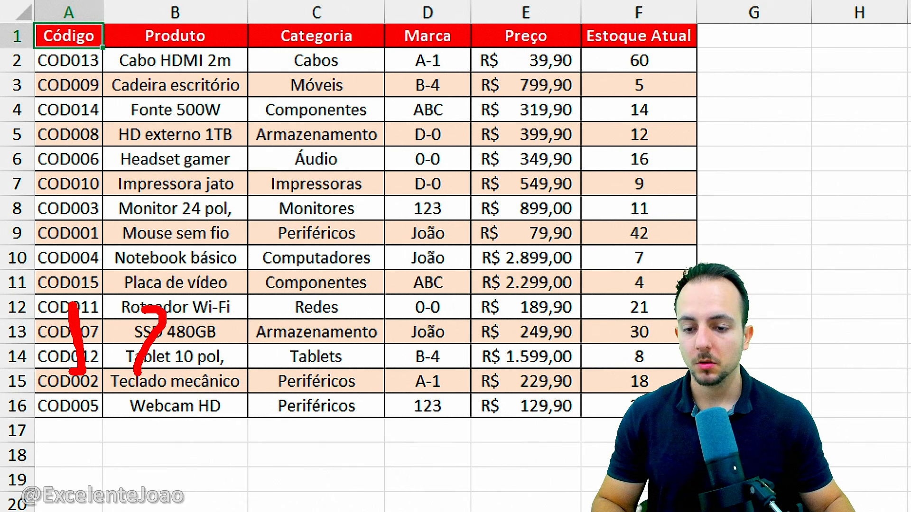
{"action": "left_click_drag", "start_coordinate": [294, 307], "coordinate": [288, 365]}
{"action": "left_click_drag", "start_coordinate": [393, 326], "coordinate": [430, 374]}
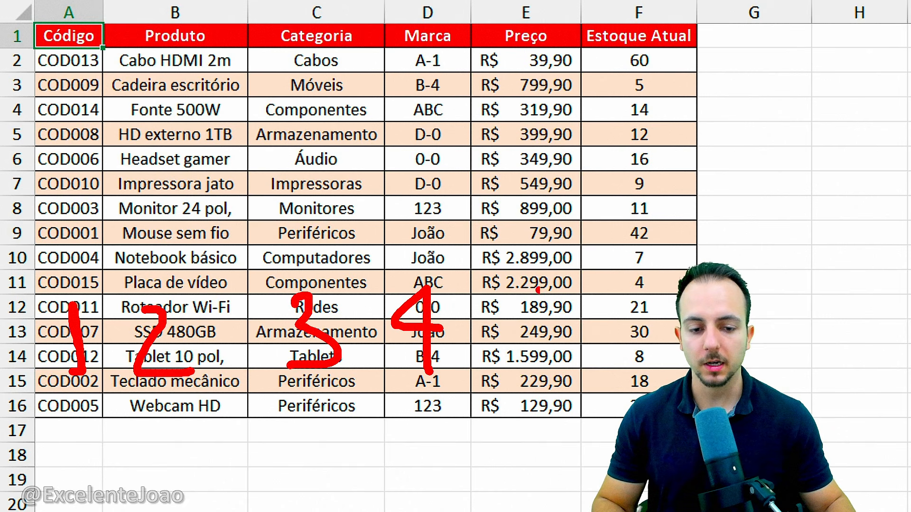
{"action": "mouse_move", "coordinate": [550, 274]}
{"action": "left_mouse_down"}
{"action": "mouse_move", "coordinate": [515, 316]}
{"action": "mouse_move", "coordinate": [503, 350]}
{"action": "left_mouse_up"}
{"action": "mouse_move", "coordinate": [466, 4]}
{"action": "left_mouse_down"}
{"action": "mouse_move", "coordinate": [567, 293]}
{"action": "mouse_move", "coordinate": [590, 418]}
{"action": "left_mouse_up"}
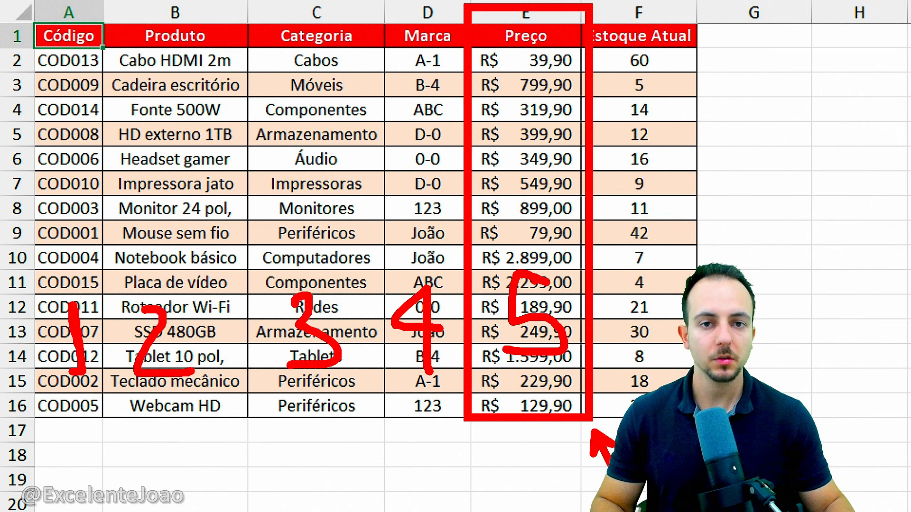
{"action": "key", "text": "Escape"}
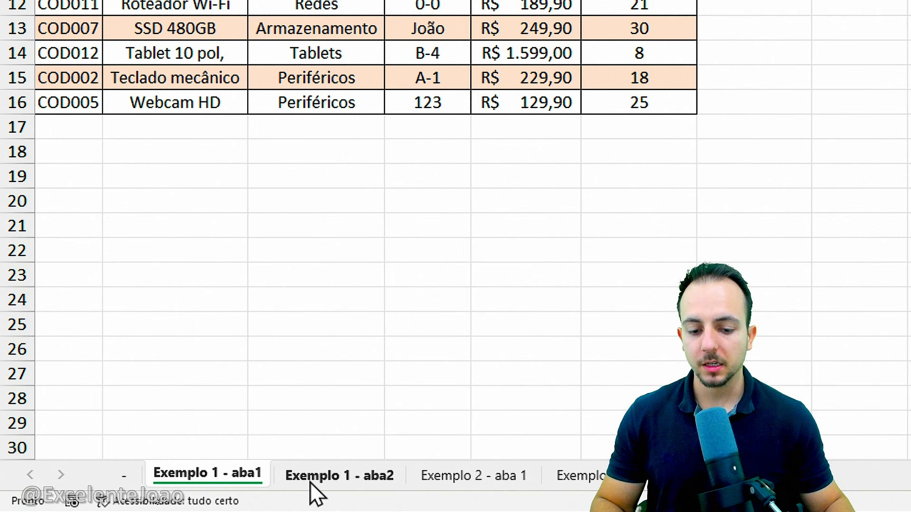
Start a PROCV formula in H2 under Custo Unitário on Exemplo 1 - aba2, using the product code in E2 as the lookup value
{"action": "left_click", "coordinate": [312, 483]}
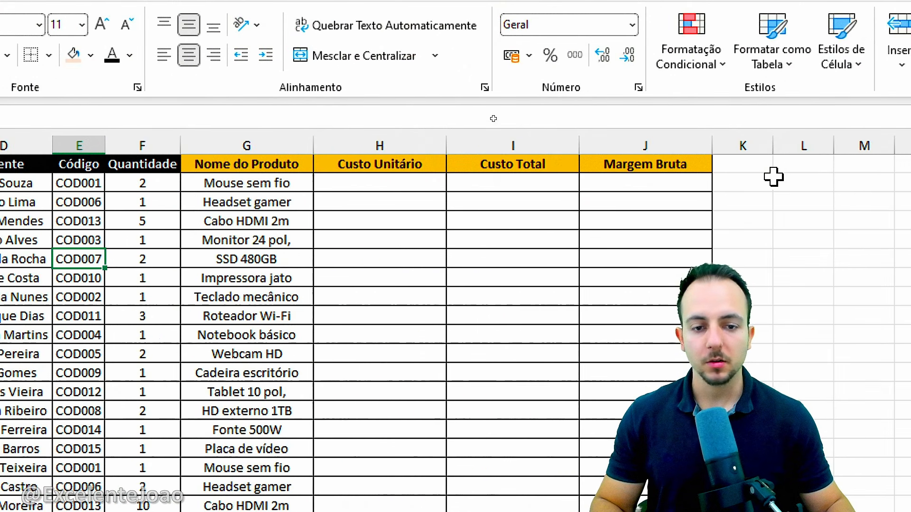
{"action": "left_click", "coordinate": [361, 183]}
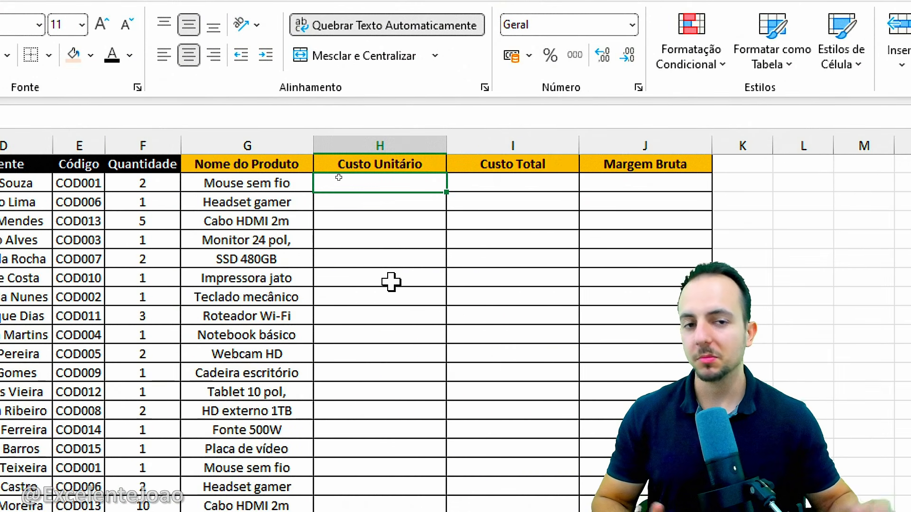
{"action": "type", "text": "="}
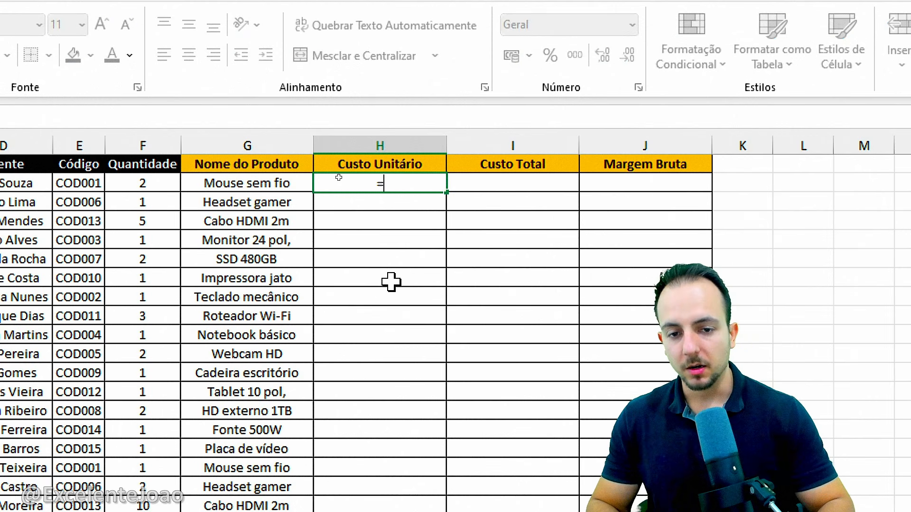
{"action": "type", "text": "PROCV"}
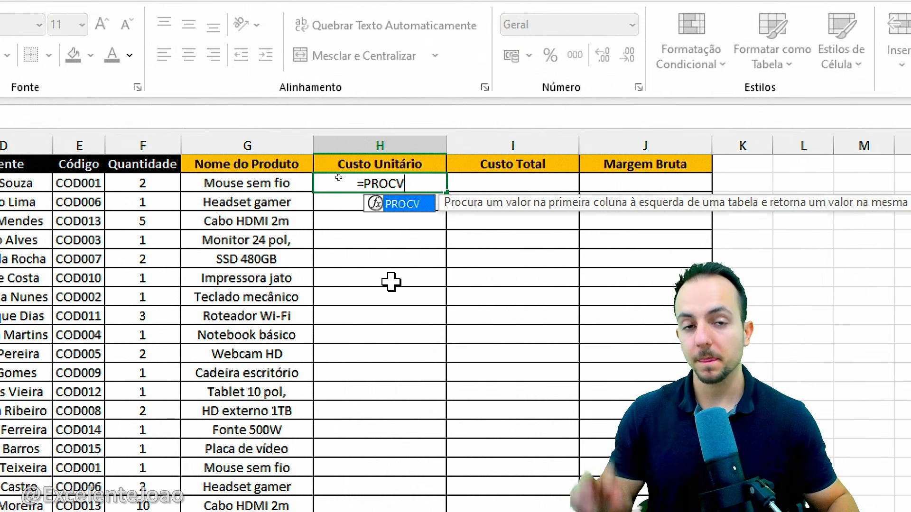
{"action": "double_click", "coordinate": [410, 207]}
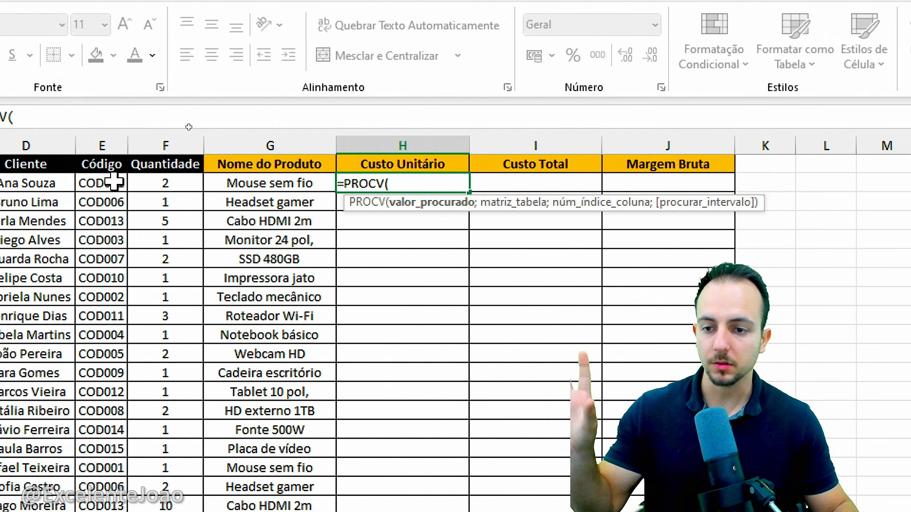
{"action": "left_click", "coordinate": [113, 181]}
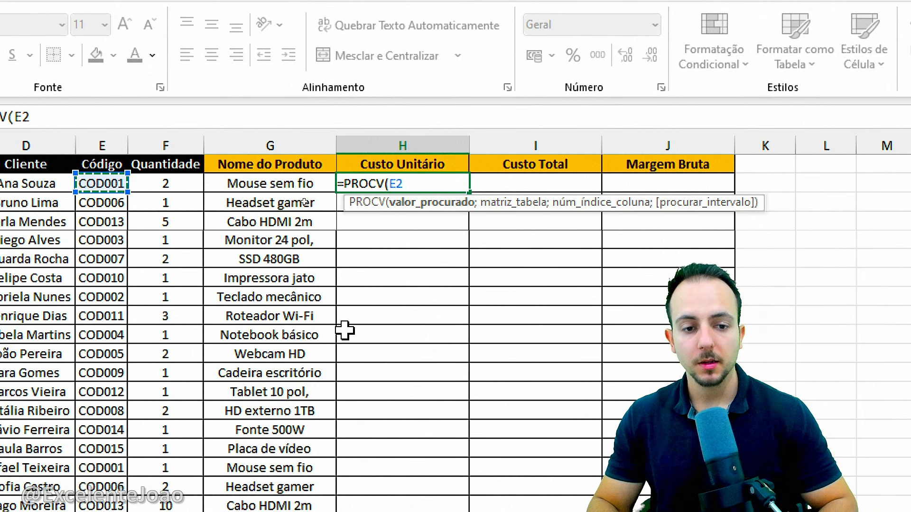
Use columns A:E of the Exemplo 1 - aba1 sheet as the lookup table for the Custo Unitário formula
{"action": "type", "text": ";"}
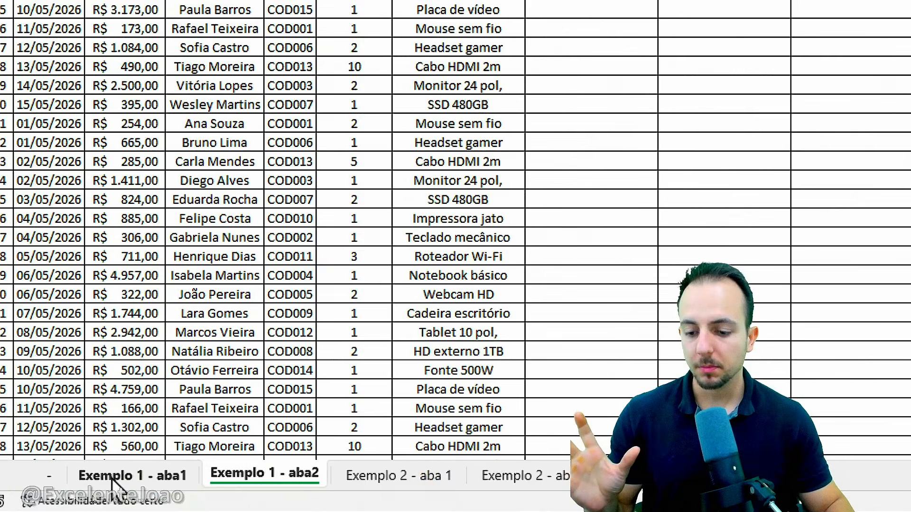
{"action": "left_click", "coordinate": [113, 478]}
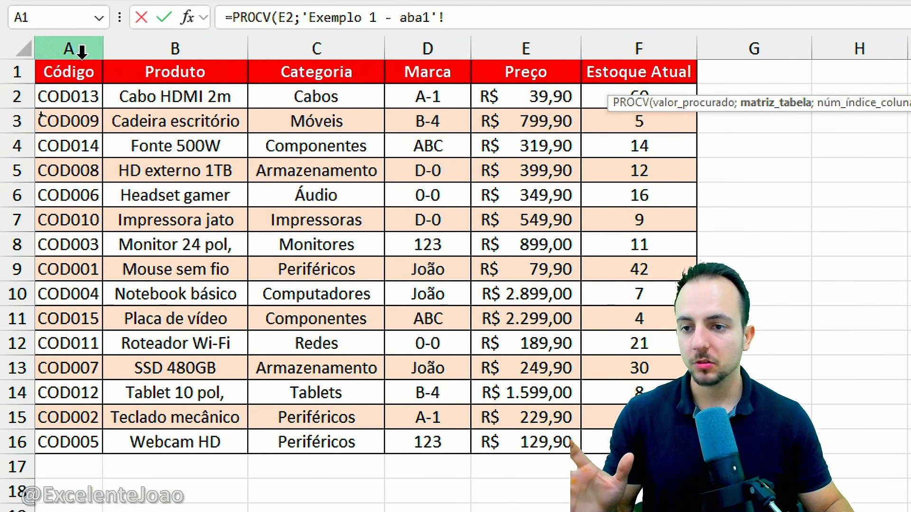
{"action": "left_click_drag", "start_coordinate": [82, 50], "coordinate": [506, 62]}
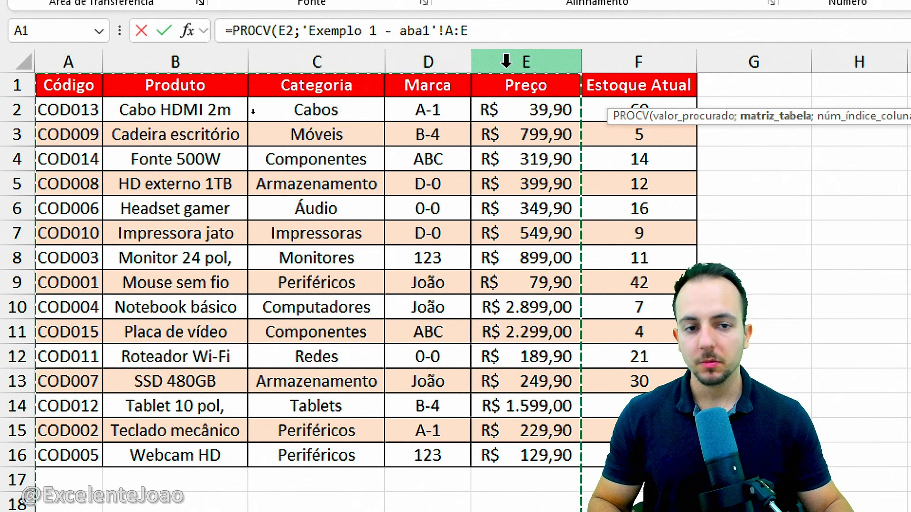
Examine the extent of the A:E lookup table on Exemplo 1 - aba1, from Código through Preço
{"action": "mouse_move", "coordinate": [28, 41]}
{"action": "left_mouse_down"}
{"action": "mouse_move", "coordinate": [256, 334]}
{"action": "mouse_move", "coordinate": [257, 487]}
{"action": "left_mouse_up"}
{"action": "key", "text": "Escape"}
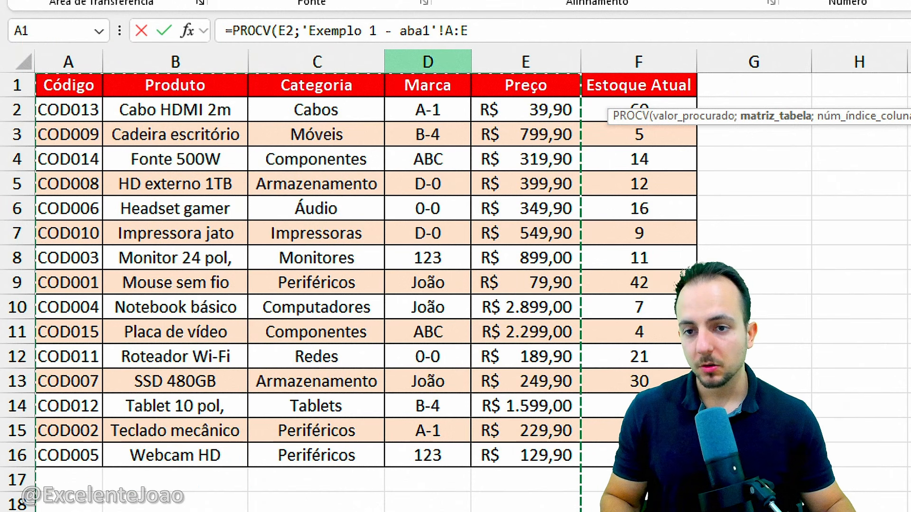
{"action": "mouse_move", "coordinate": [30, 42]}
{"action": "left_mouse_down"}
{"action": "mouse_move", "coordinate": [228, 504]}
{"action": "mouse_move", "coordinate": [246, 504]}
{"action": "mouse_move", "coordinate": [102, 503]}
{"action": "mouse_move", "coordinate": [552, 487]}
{"action": "mouse_move", "coordinate": [587, 496]}
{"action": "left_mouse_up"}
{"action": "left_click_drag", "start_coordinate": [402, 118], "coordinate": [602, 115]}
{"action": "key", "text": "ctrl+z"}
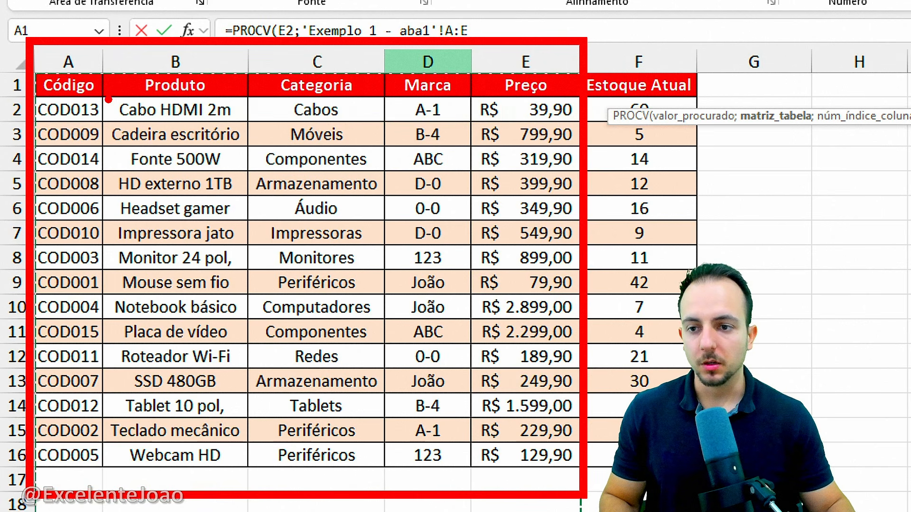
{"action": "key", "text": "ctrl+z"}
{"action": "mouse_move", "coordinate": [30, 41]}
{"action": "left_mouse_down"}
{"action": "mouse_move", "coordinate": [104, 240]}
{"action": "mouse_move", "coordinate": [104, 510]}
{"action": "mouse_move", "coordinate": [580, 509]}
{"action": "left_mouse_up"}
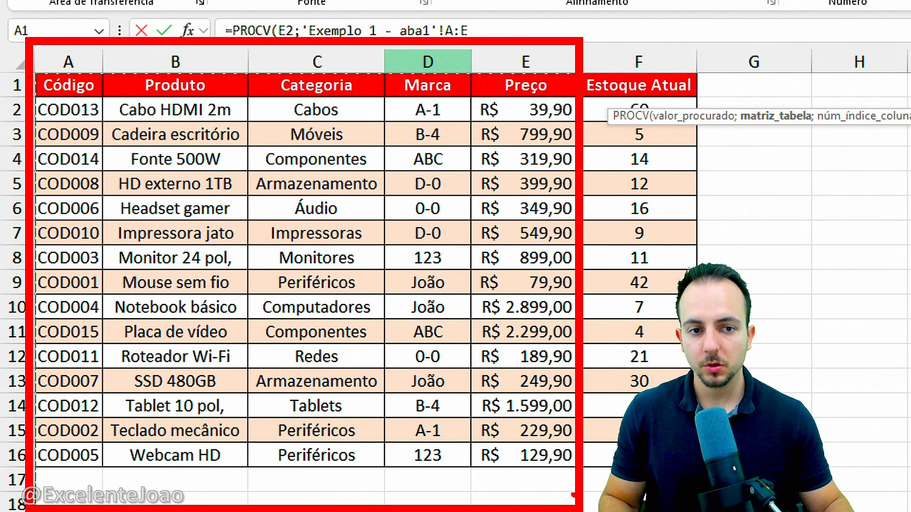
{"action": "left_click_drag", "start_coordinate": [84, 68], "coordinate": [121, 25]}
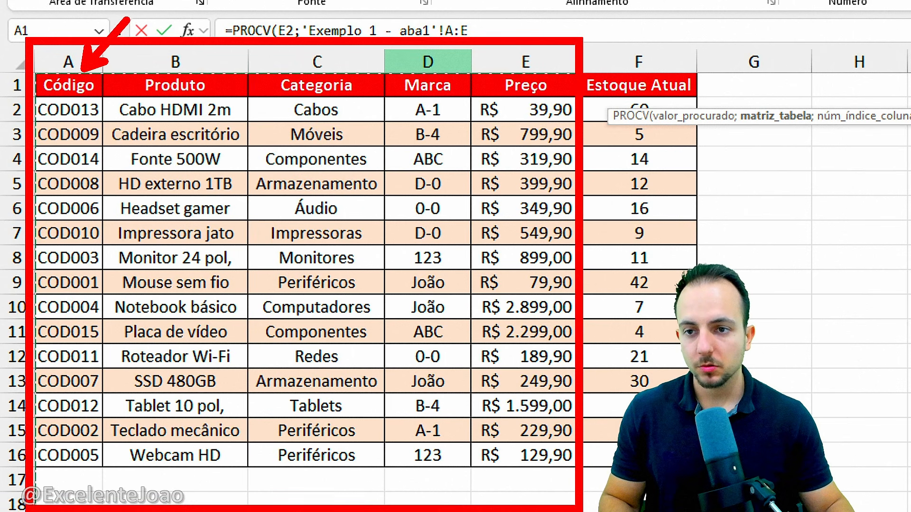
Count the lookup table's columns from Código to Preço and set the Custo Unitário PROCV's column index to 5
{"action": "left_click_drag", "start_coordinate": [553, 67], "coordinate": [639, 24]}
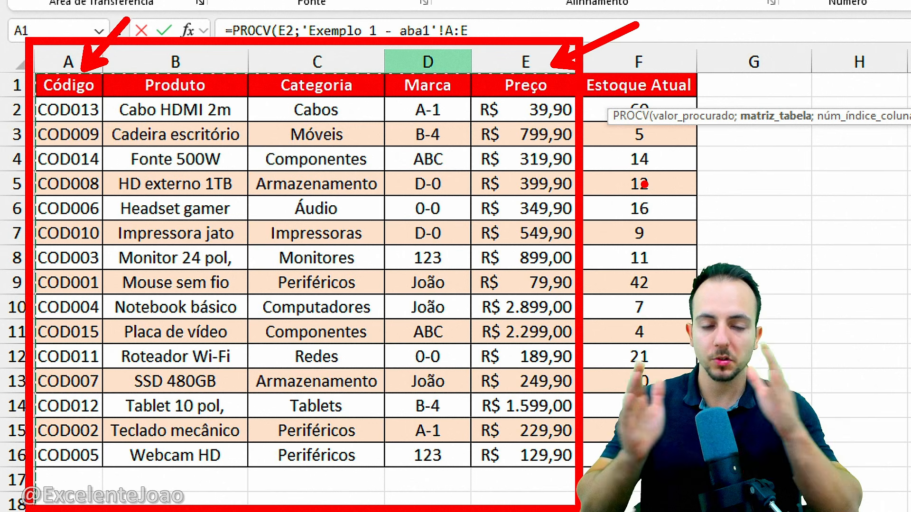
{"action": "key", "text": "Escape"}
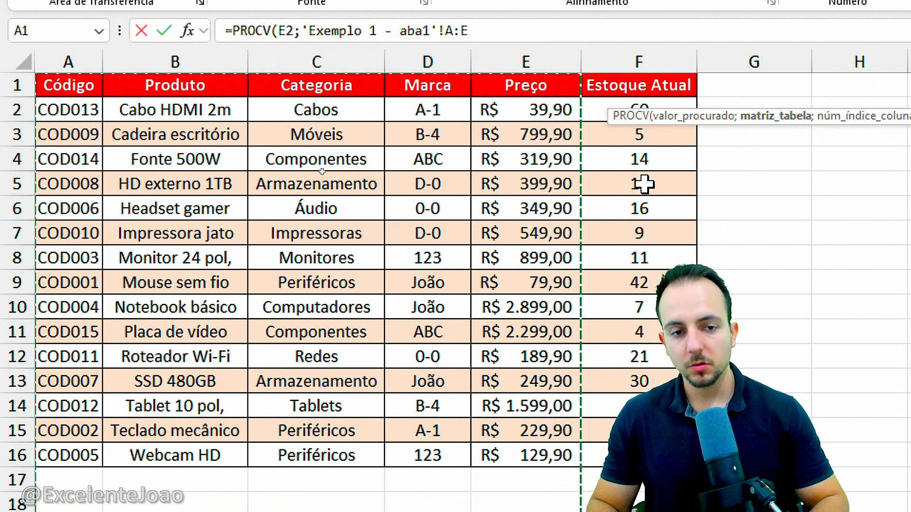
{"action": "type", "text": ";"}
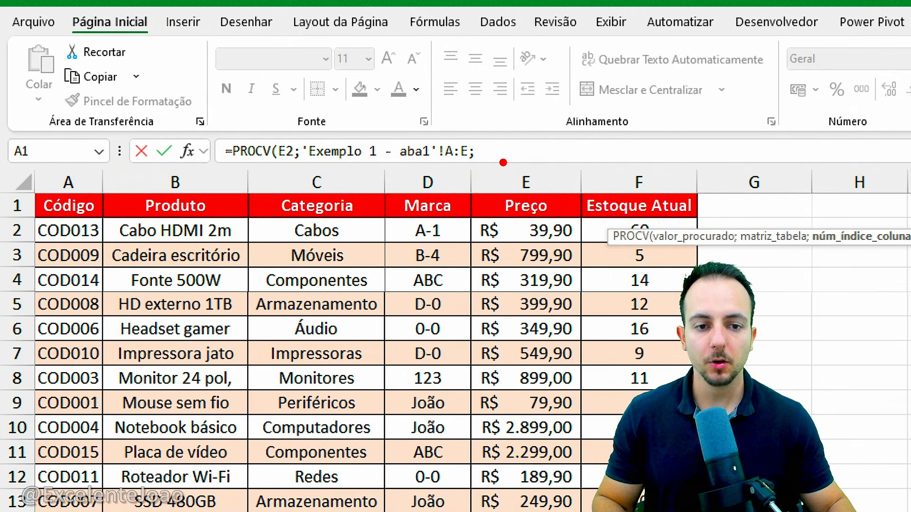
{"action": "left_click", "coordinate": [502, 150]}
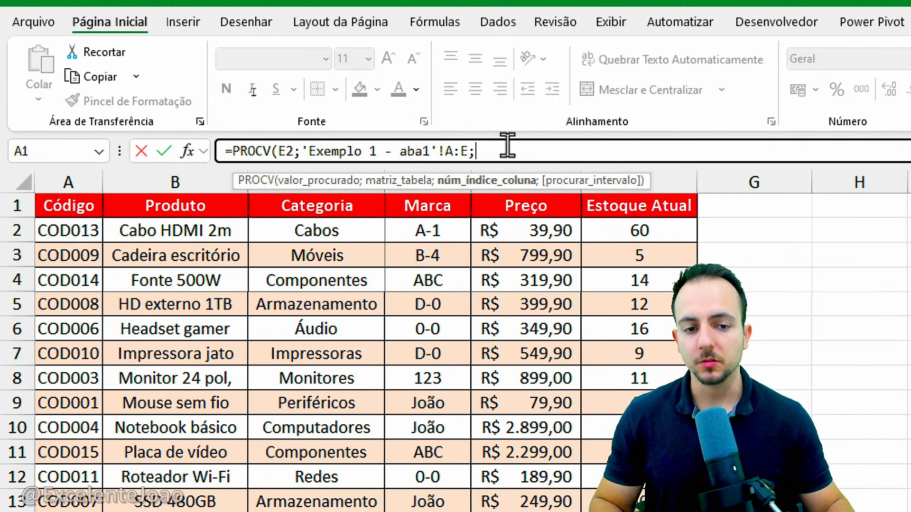
{"action": "left_click_drag", "start_coordinate": [64, 233], "coordinate": [46, 307]}
{"action": "left_click_drag", "start_coordinate": [190, 246], "coordinate": [216, 298]}
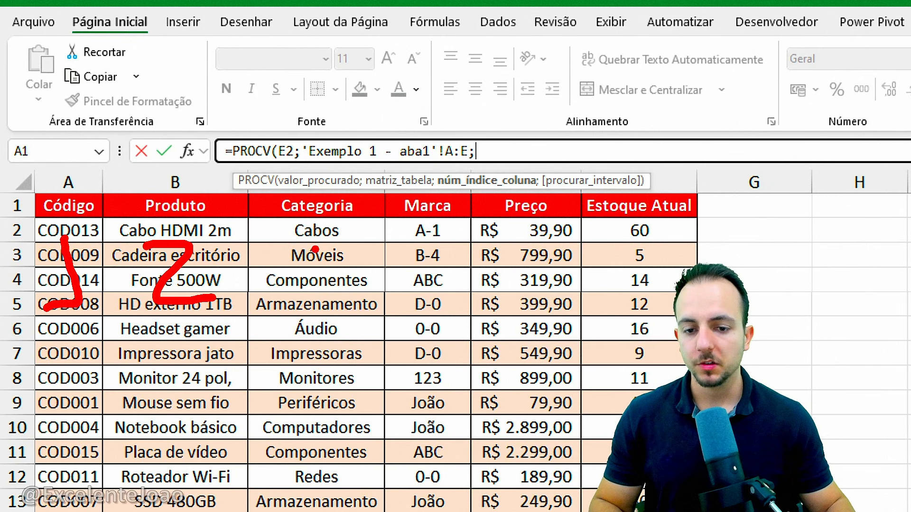
{"action": "left_click_drag", "start_coordinate": [297, 232], "coordinate": [302, 304]}
{"action": "left_click_drag", "start_coordinate": [430, 228], "coordinate": [433, 297]}
{"action": "left_click_drag", "start_coordinate": [550, 242], "coordinate": [516, 294]}
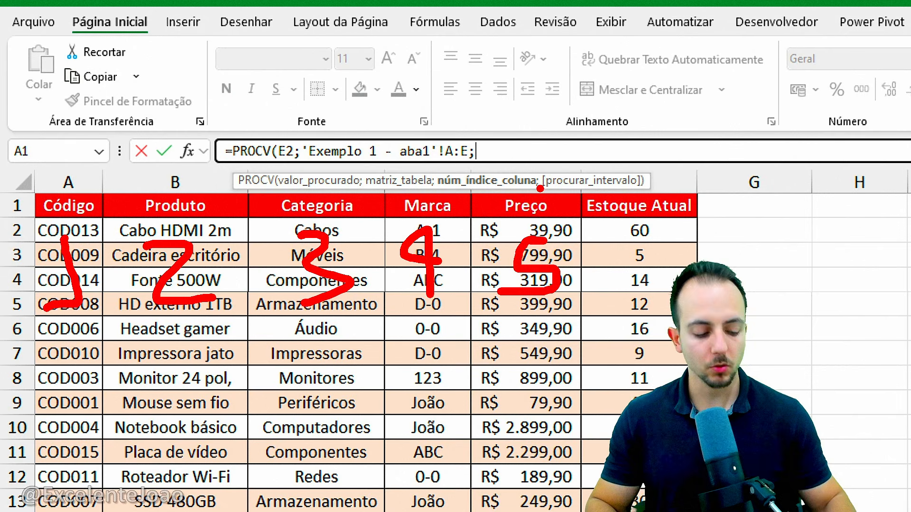
{"action": "key", "text": "Escape"}
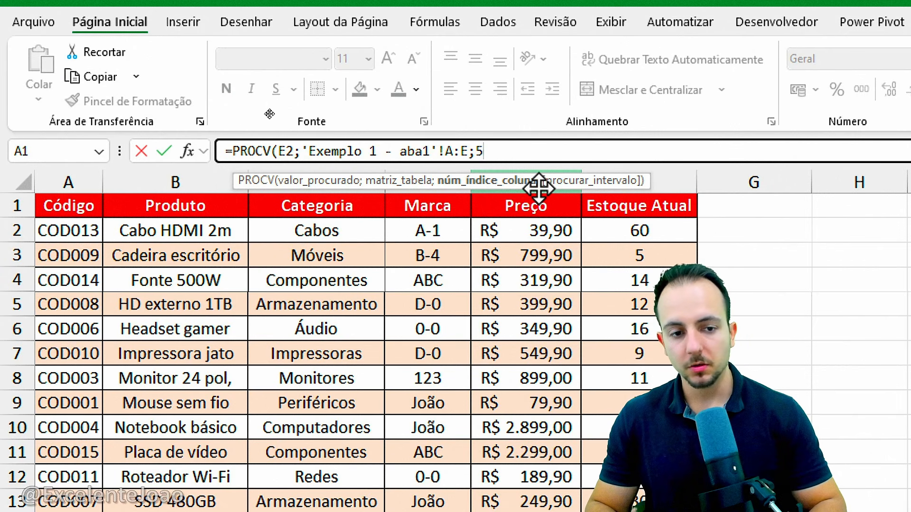
Complete the Custo Unitário PROCV formula with an exact match (FALSO) and enter it in H2
{"action": "type", "text": ";"}
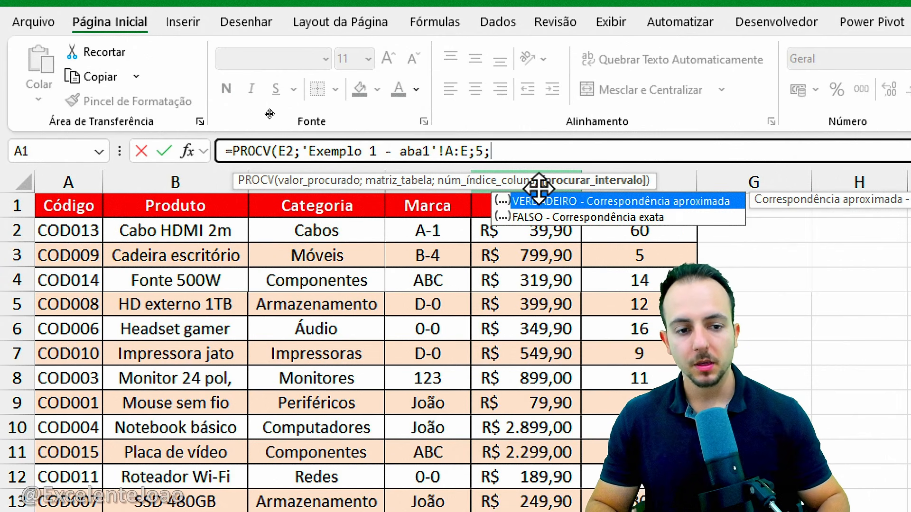
{"action": "double_click", "coordinate": [622, 220]}
{"action": "key", "text": "Return"}
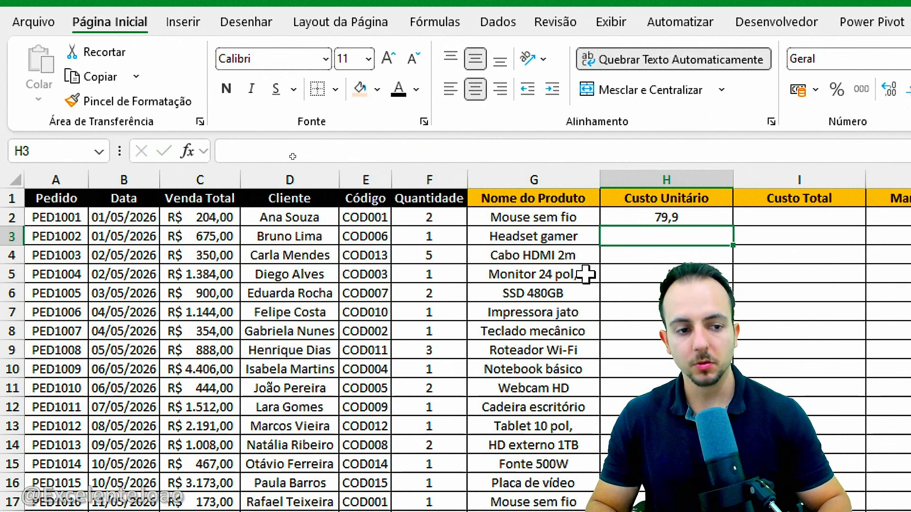
Check the Custo Unitário result in H2 against the Preço listed for COD001 on Exemplo 1 - aba1
{"action": "left_click", "coordinate": [680, 220]}
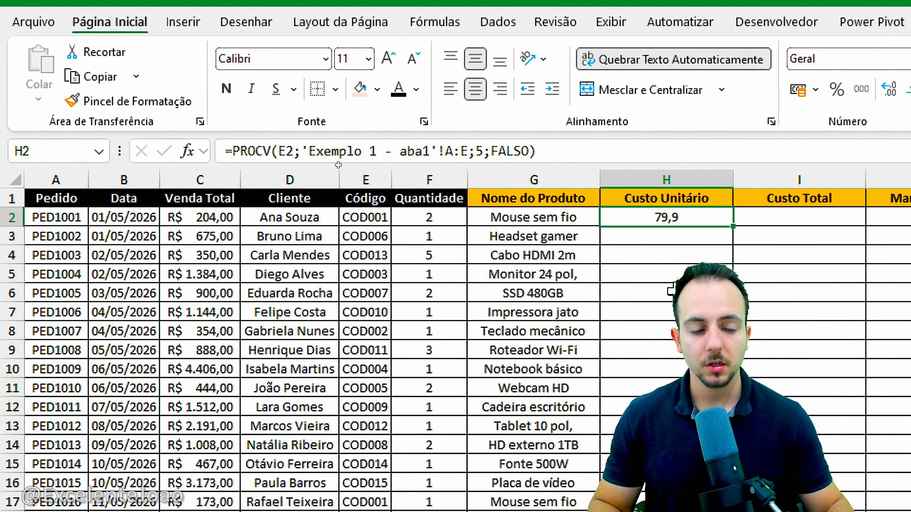
{"action": "left_click_drag", "start_coordinate": [631, 217], "coordinate": [629, 186]}
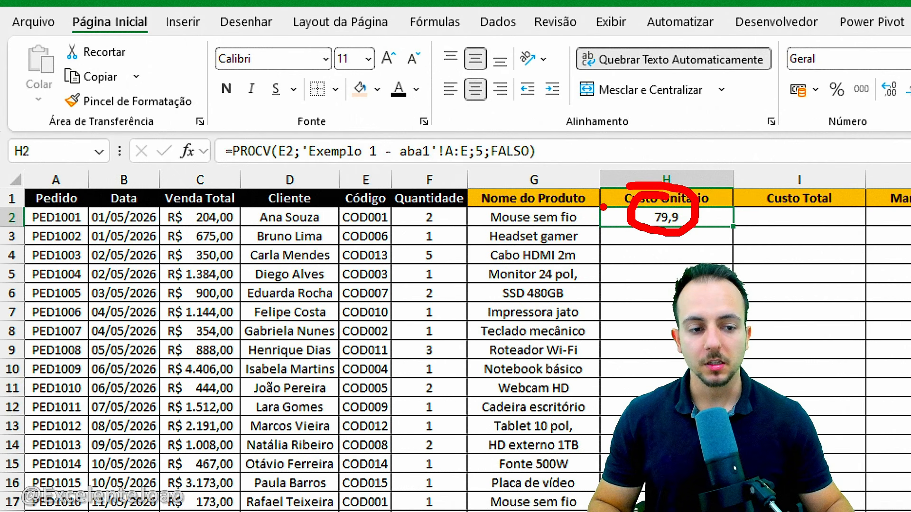
{"action": "mouse_move", "coordinate": [370, 202]}
{"action": "left_mouse_down"}
{"action": "mouse_move", "coordinate": [326, 226]}
{"action": "mouse_move", "coordinate": [349, 204]}
{"action": "left_mouse_up"}
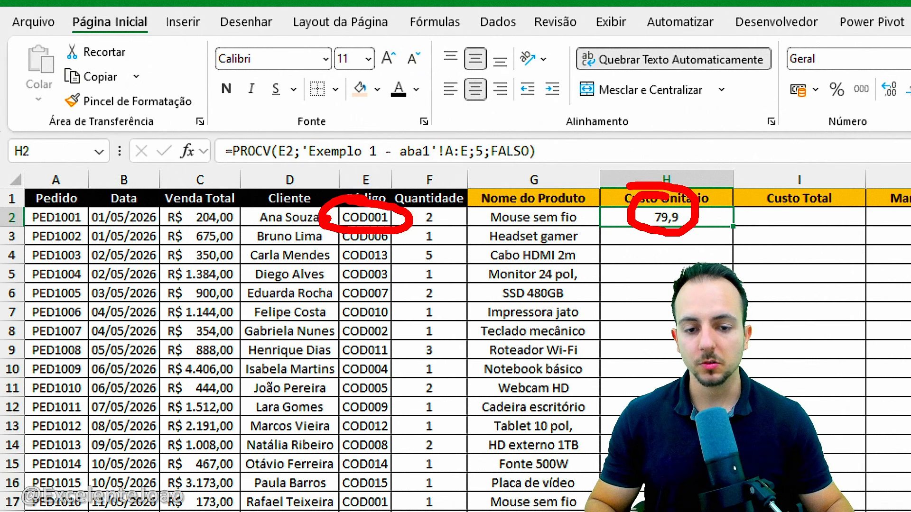
{"action": "key", "text": "Escape"}
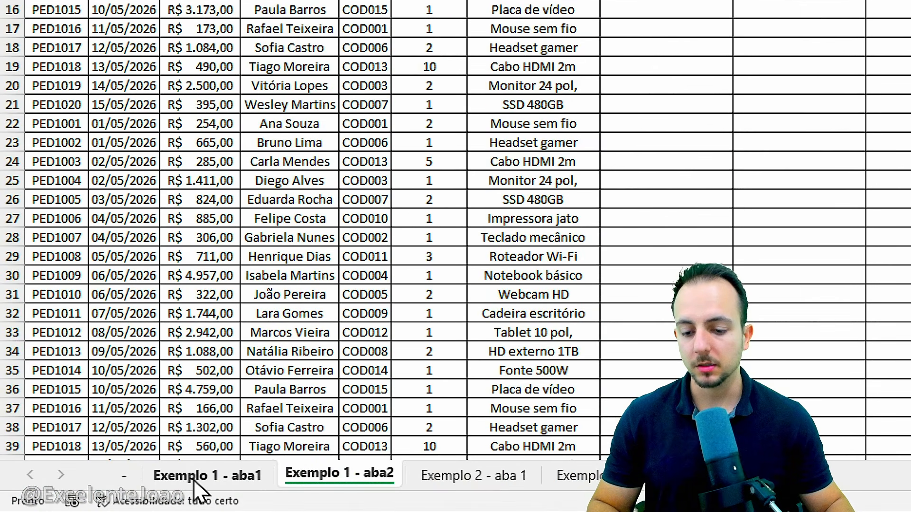
{"action": "left_click", "coordinate": [203, 474]}
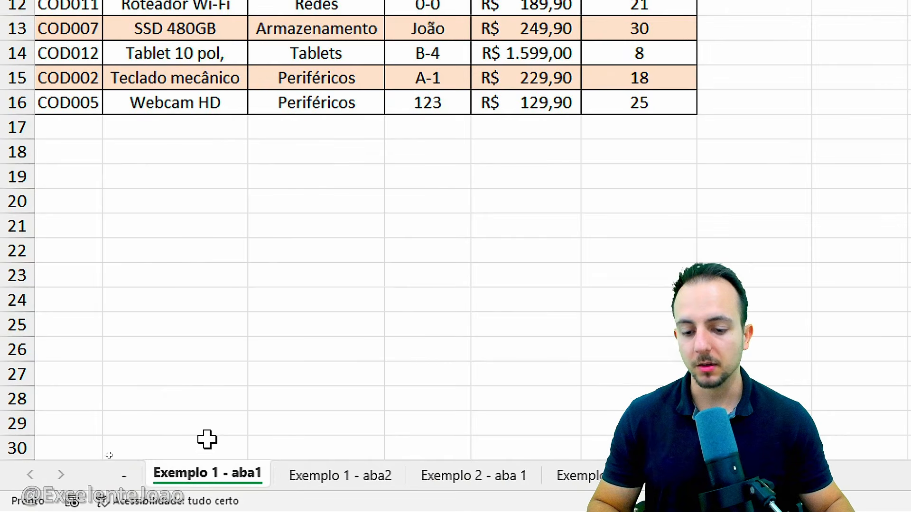
{"action": "key", "text": "ctrl+2"}
{"action": "left_click_drag", "start_coordinate": [22, 258], "coordinate": [109, 301]}
{"action": "mouse_move", "coordinate": [110, 279]}
{"action": "left_mouse_down"}
{"action": "mouse_move", "coordinate": [471, 278]}
{"action": "mouse_move", "coordinate": [596, 293]}
{"action": "left_mouse_up"}
{"action": "key", "text": "Escape"}
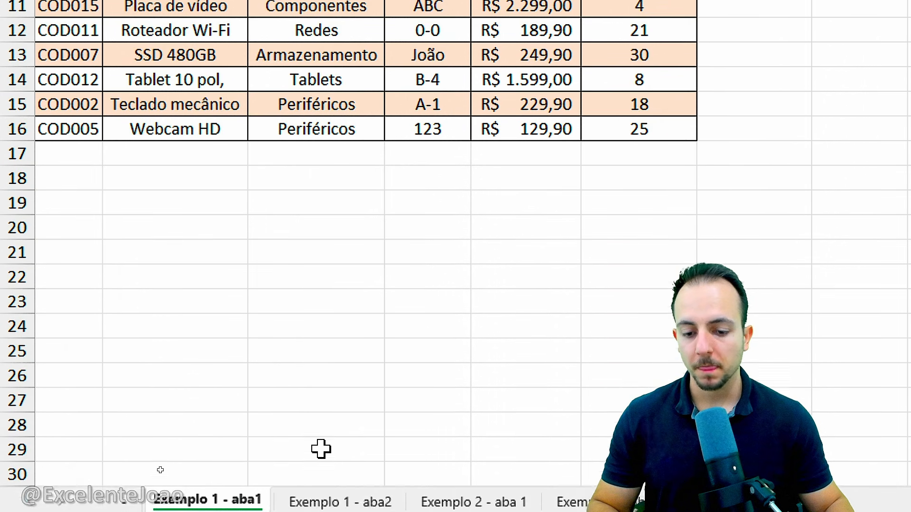
Copy the Custo Unitário formula from H2 down to the last order row on Exemplo 1 - aba2
{"action": "left_click", "coordinate": [340, 475]}
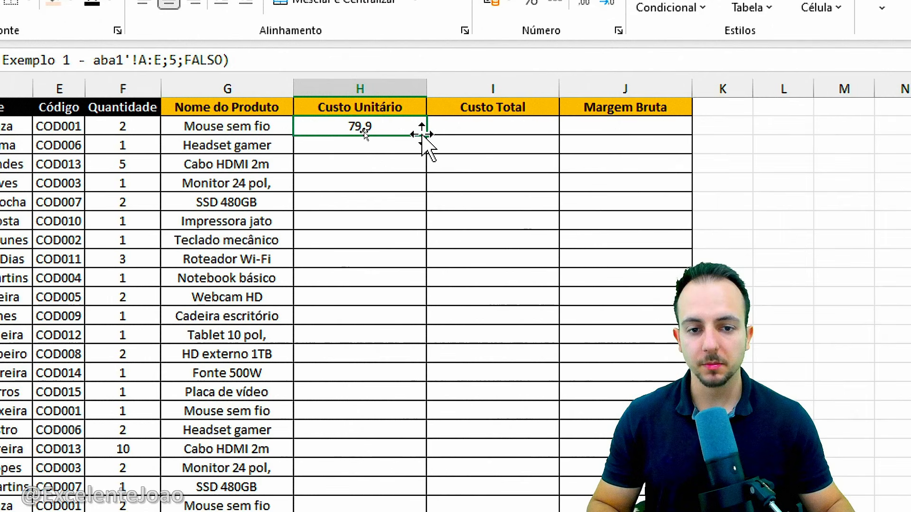
{"action": "left_click_drag", "start_coordinate": [426, 135], "coordinate": [401, 496]}
{"action": "left_click_drag", "start_coordinate": [360, 429], "coordinate": [361, 429]}
{"action": "left_click", "coordinate": [362, 409]}
{"action": "scroll", "coordinate": [365, 285], "scroll_direction": "up", "scroll_amount": 7}
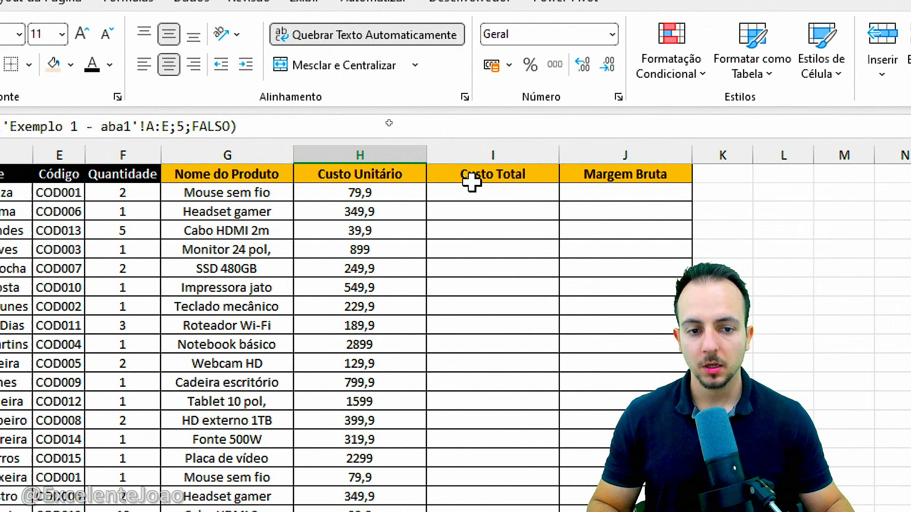
Calculate Custo Total in I2 on Exemplo 1 - aba2 by multiplying Quantidade F2 by Custo Unitário H2
{"action": "left_click", "coordinate": [472, 173]}
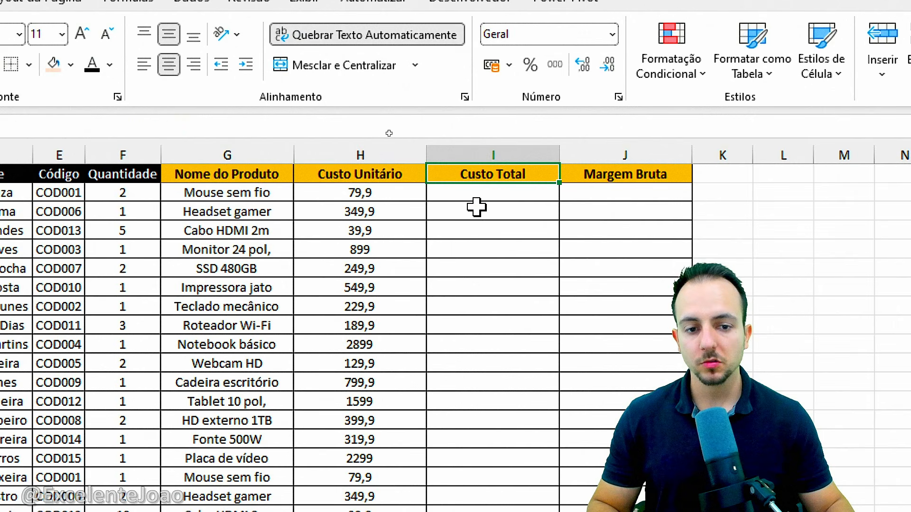
{"action": "left_click", "coordinate": [464, 190]}
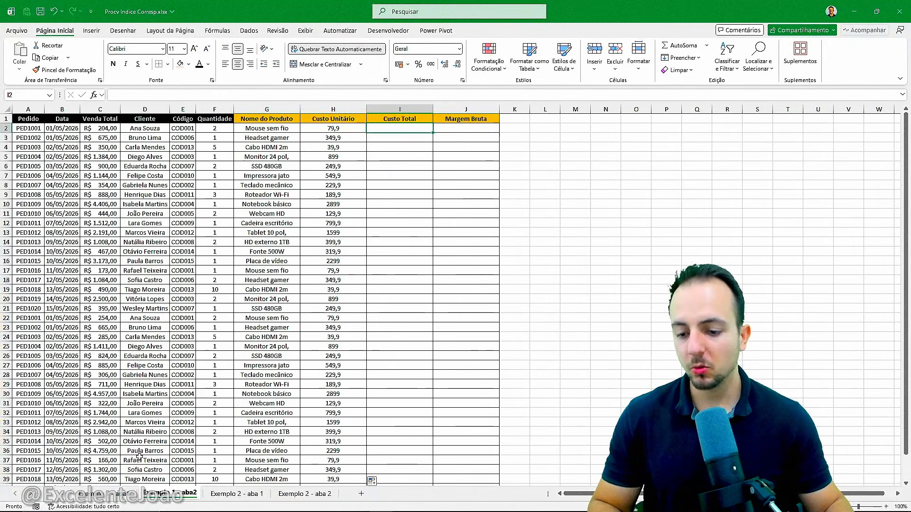
{"action": "left_click", "coordinate": [103, 493]}
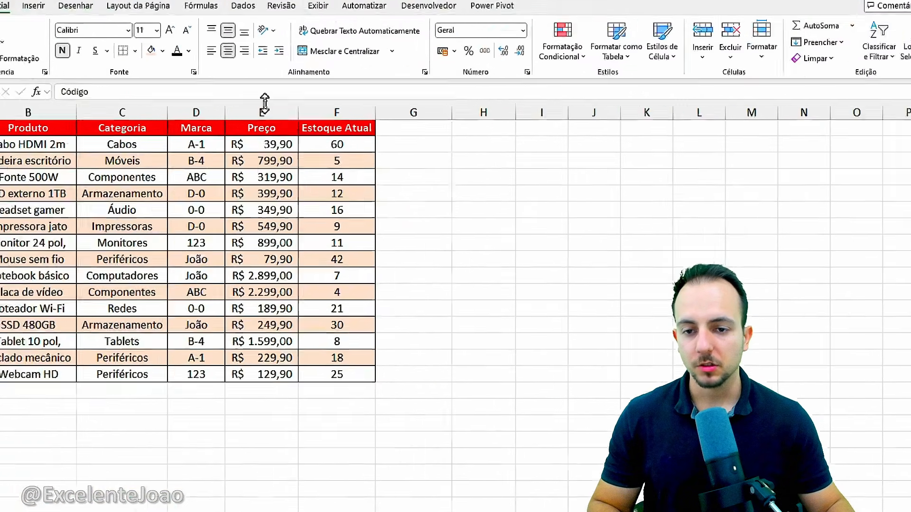
{"action": "left_click", "coordinate": [265, 110]}
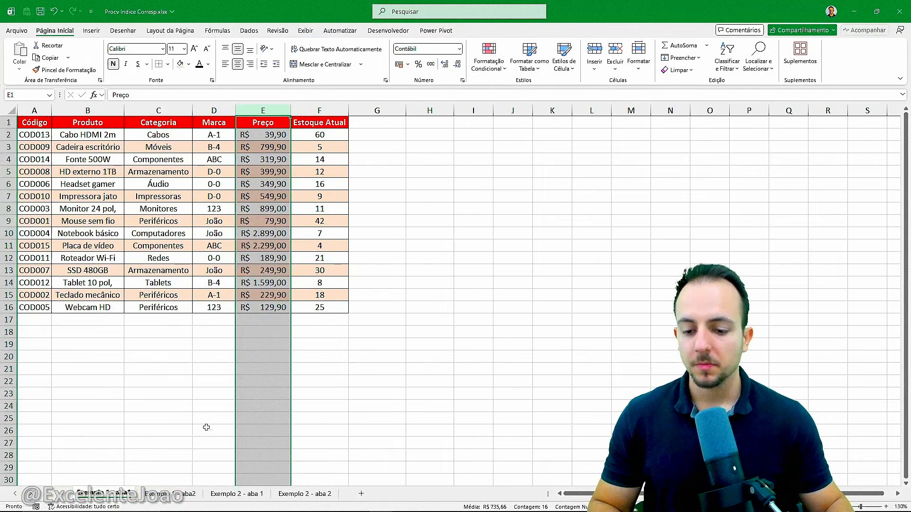
{"action": "left_click", "coordinate": [190, 494]}
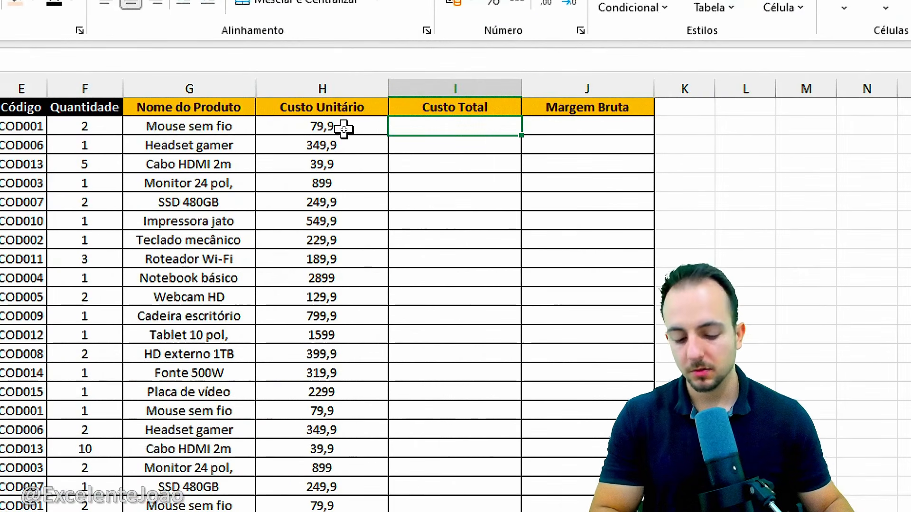
{"action": "type", "text": "="}
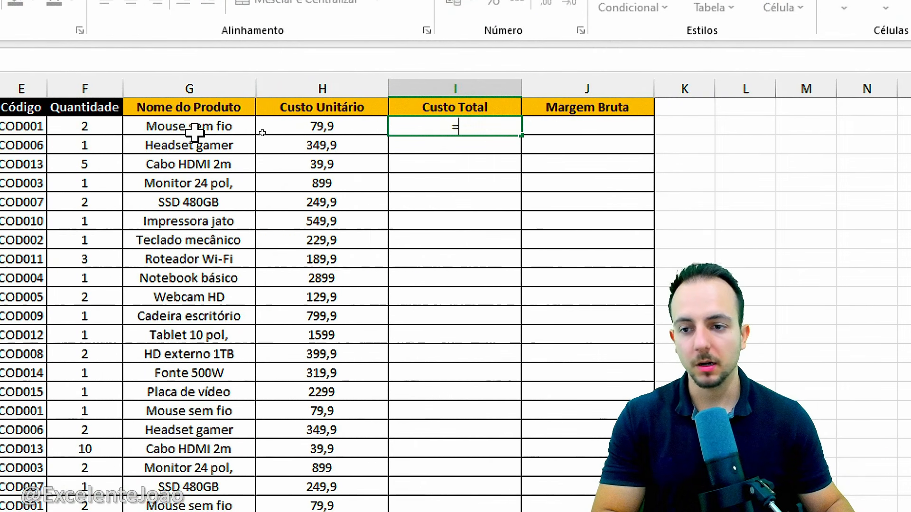
{"action": "left_click", "coordinate": [215, 128]}
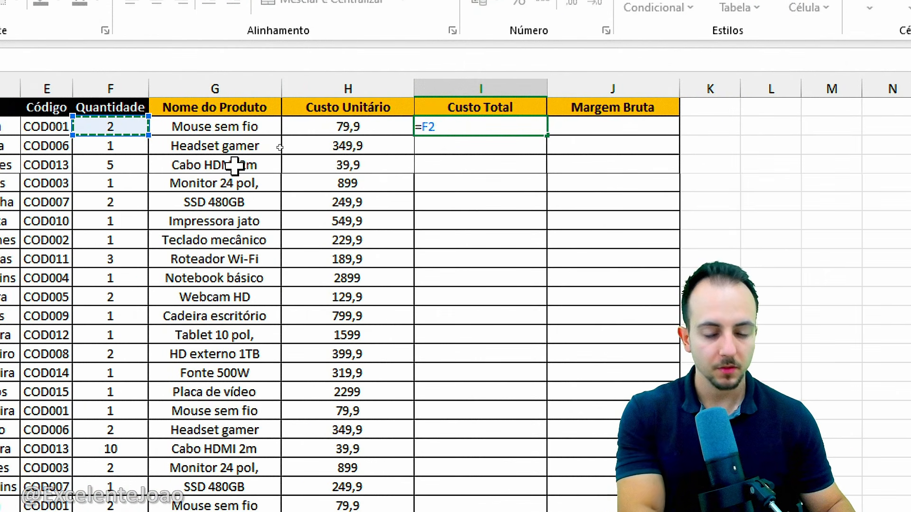
{"action": "type", "text": "*"}
{"action": "left_click", "coordinate": [321, 130]}
{"action": "key", "text": "Return"}
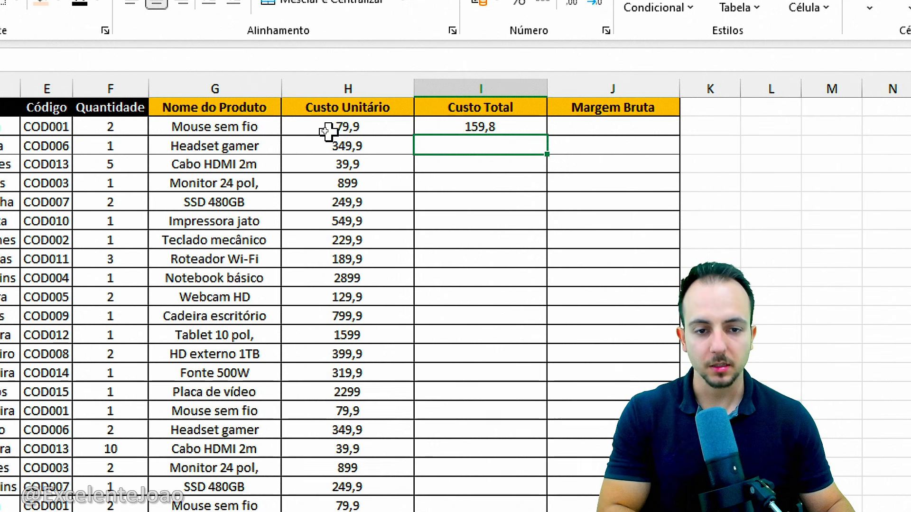
Calculate Margem Bruta in J2 by subtracting Custo Total I2 from Venda Total C2
{"action": "left_click", "coordinate": [591, 128]}
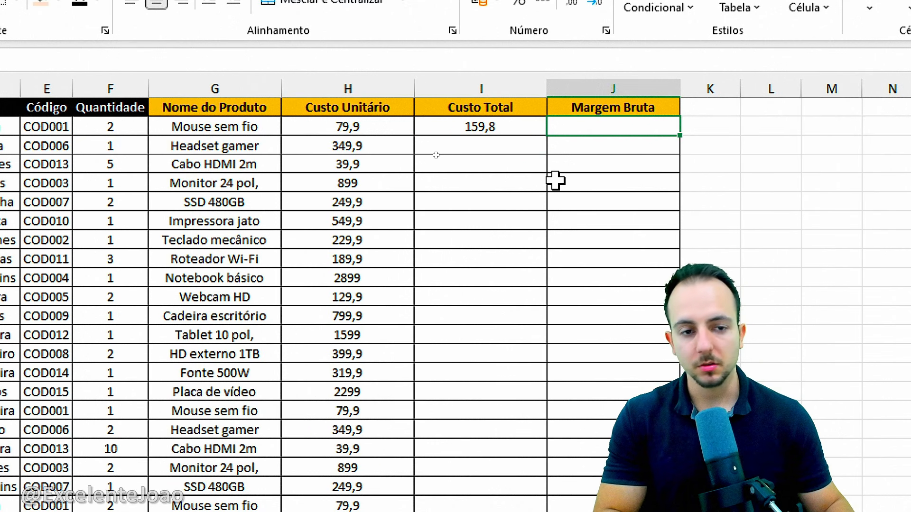
{"action": "type", "text": "="}
{"action": "left_click", "coordinate": [181, 128]}
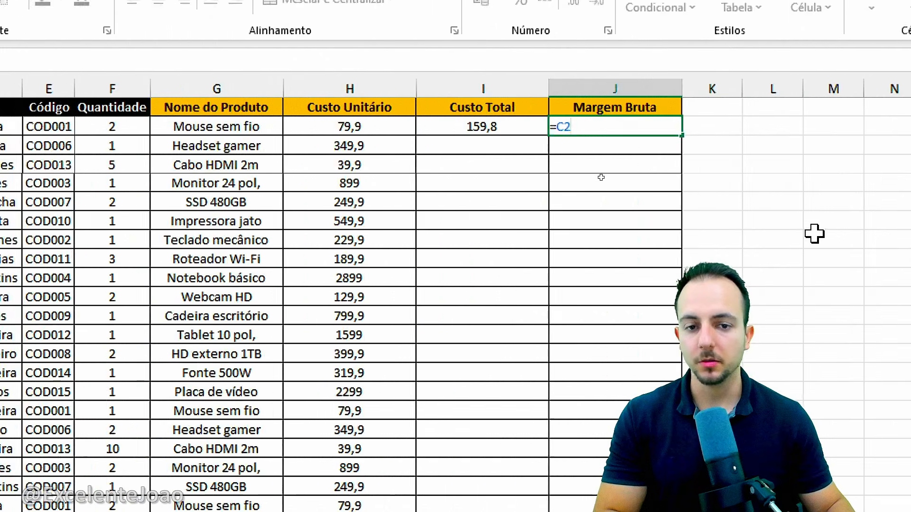
{"action": "type", "text": "-"}
{"action": "left_click", "coordinate": [186, 128]}
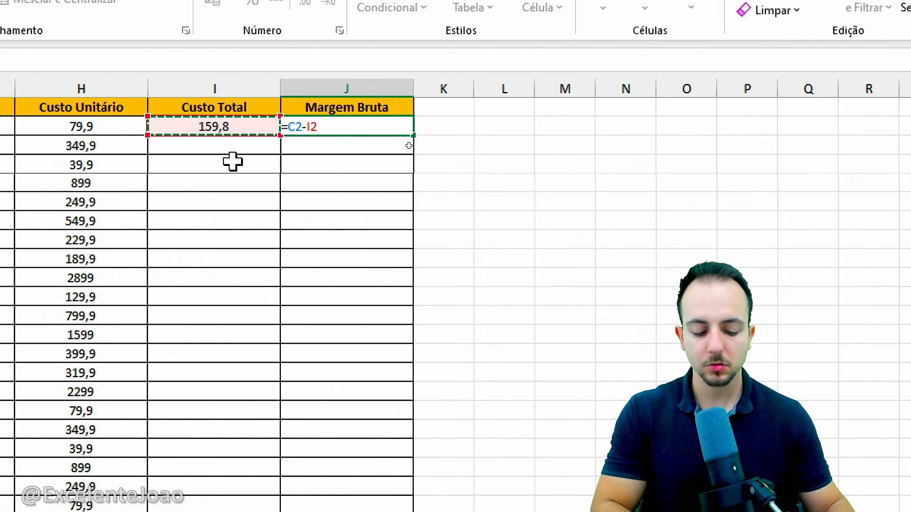
{"action": "key", "text": "Return"}
Copy the Custo Total and Margem Bruta formulas from row 2 down to the last order row
{"action": "left_click", "coordinate": [216, 132]}
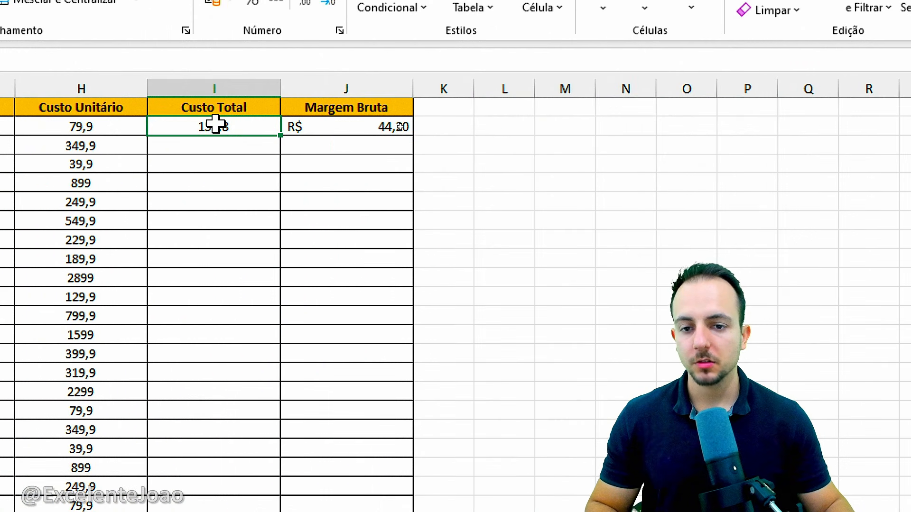
{"action": "left_click_drag", "start_coordinate": [280, 136], "coordinate": [289, 511]}
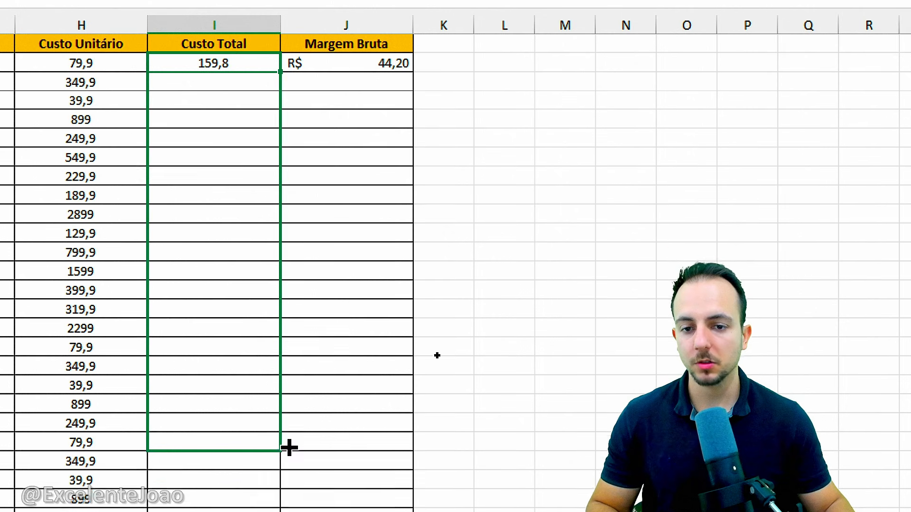
{"action": "left_click_drag", "start_coordinate": [290, 448], "coordinate": [263, 431]}
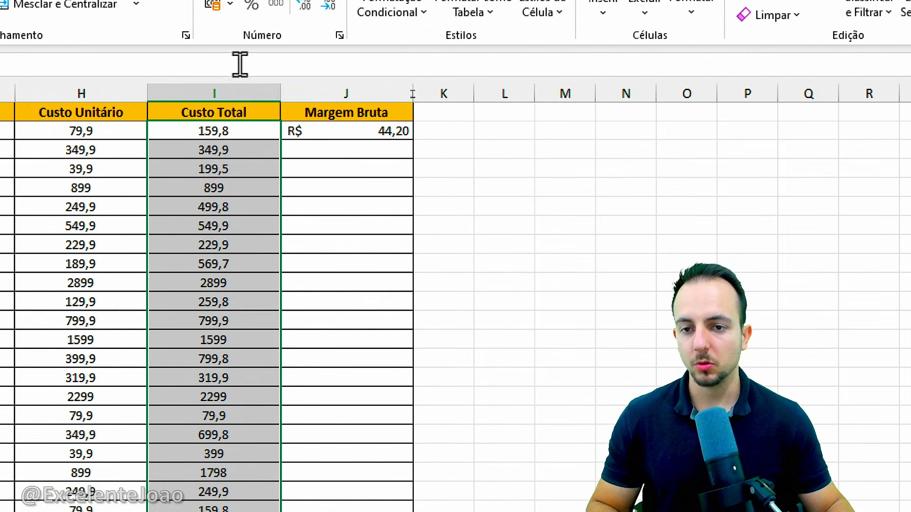
{"action": "left_click", "coordinate": [389, 135]}
{"action": "left_click_drag", "start_coordinate": [414, 141], "coordinate": [363, 433]}
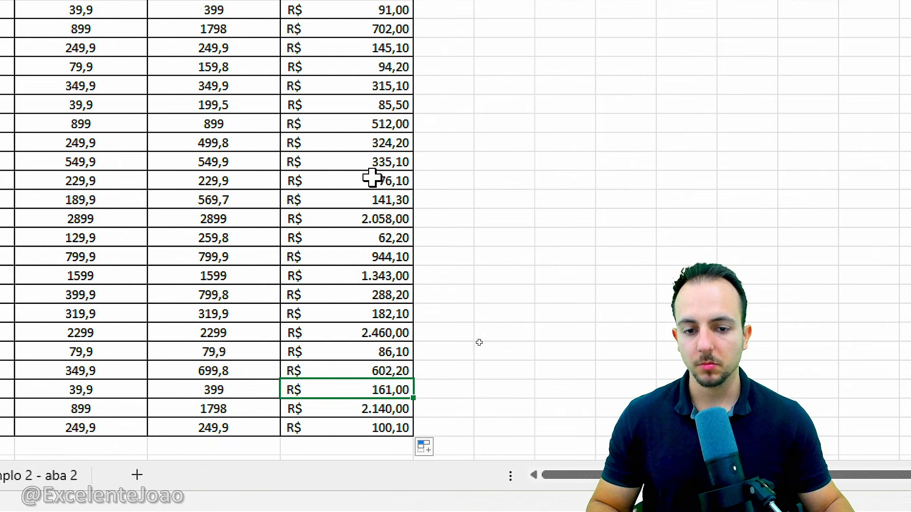
{"action": "scroll", "coordinate": [366, 230], "scroll_direction": "up", "scroll_amount": 8}
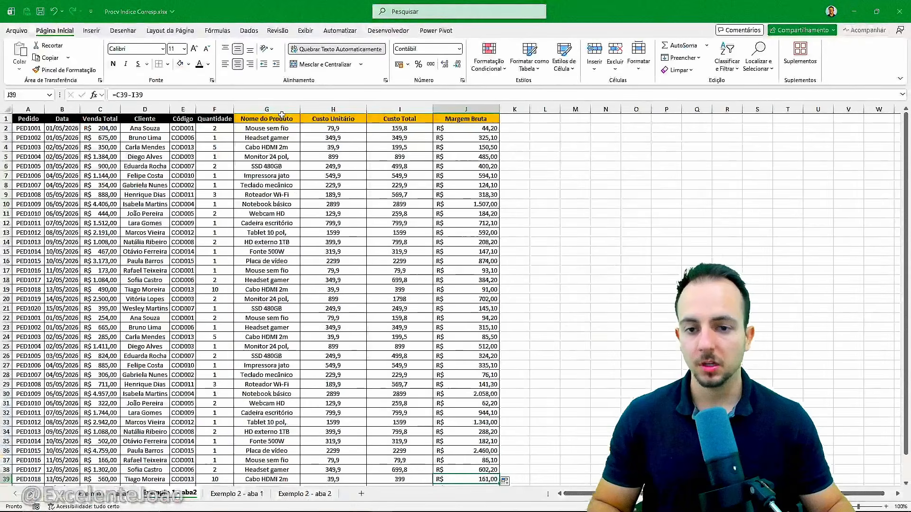
Review the filled columns of the order table on Exemplo 1 - aba2 and return to cell A1
{"action": "left_click", "coordinate": [273, 111]}
{"action": "left_click_drag", "start_coordinate": [273, 110], "coordinate": [455, 120]}
{"action": "key", "text": "ctrl+Home"}
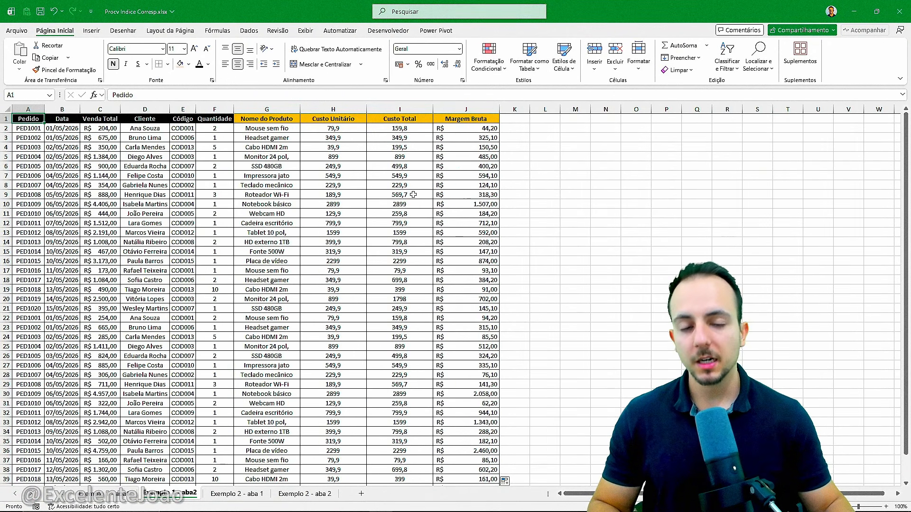
{"action": "scroll", "coordinate": [379, 193], "scroll_direction": "down", "scroll_amount": 15}
{"action": "scroll", "coordinate": [323, 192], "scroll_direction": "up", "scroll_amount": 15}
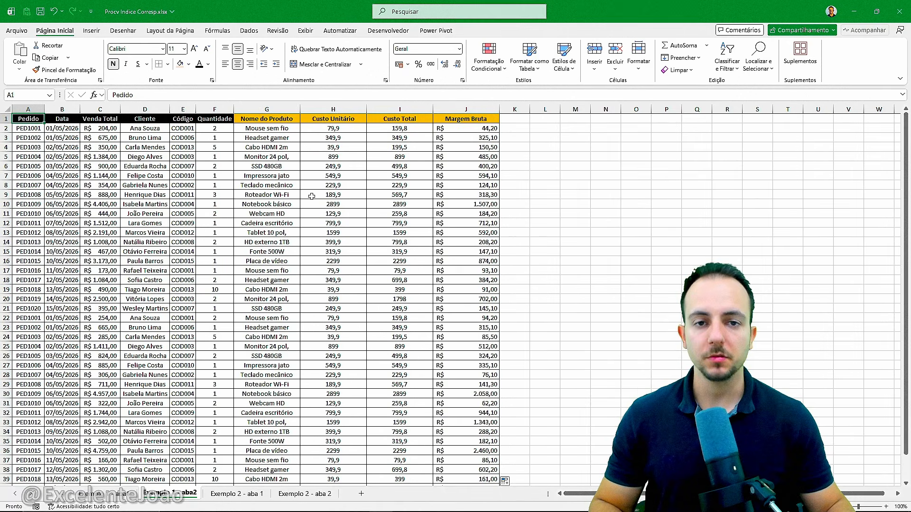
Go to Exemplo 2 - aba 1 and examine where Matrícula sits relative to the other employee columns
{"action": "key", "text": "ctrl+Page_Down"}
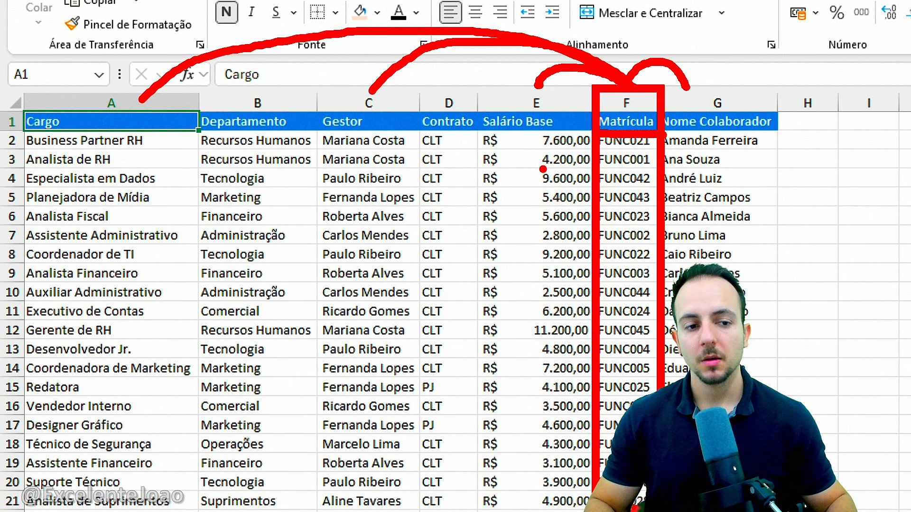
{"action": "key", "text": "Escape"}
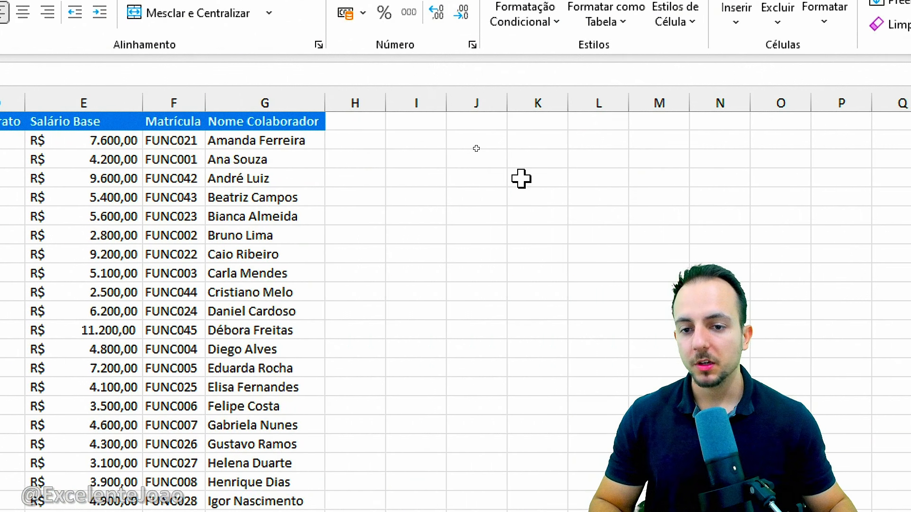
Examine where Matrícula sits relative to Nome Colaborador and Gestor, comparing a lookup to its right with one to its left
{"action": "key", "text": "ctrl+2"}
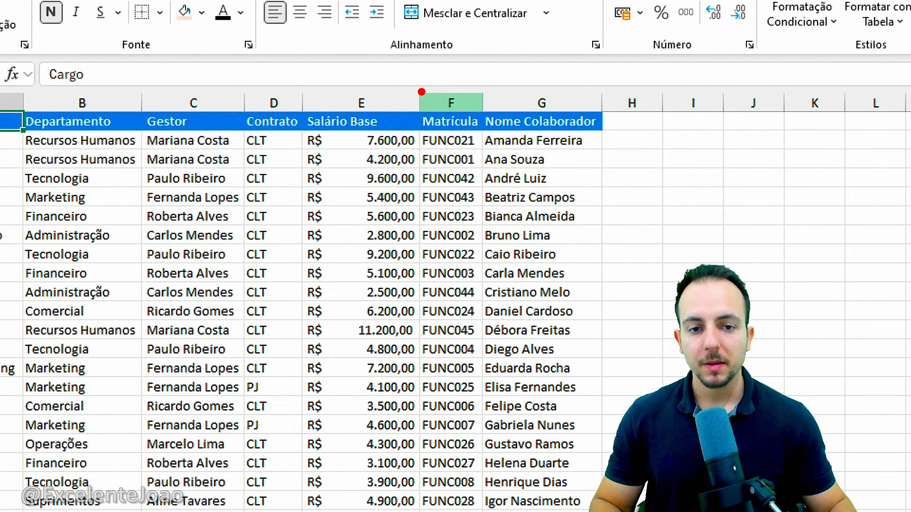
{"action": "mouse_move", "coordinate": [419, 83]}
{"action": "left_mouse_down"}
{"action": "mouse_move", "coordinate": [491, 423]}
{"action": "mouse_move", "coordinate": [482, 510]}
{"action": "left_mouse_up"}
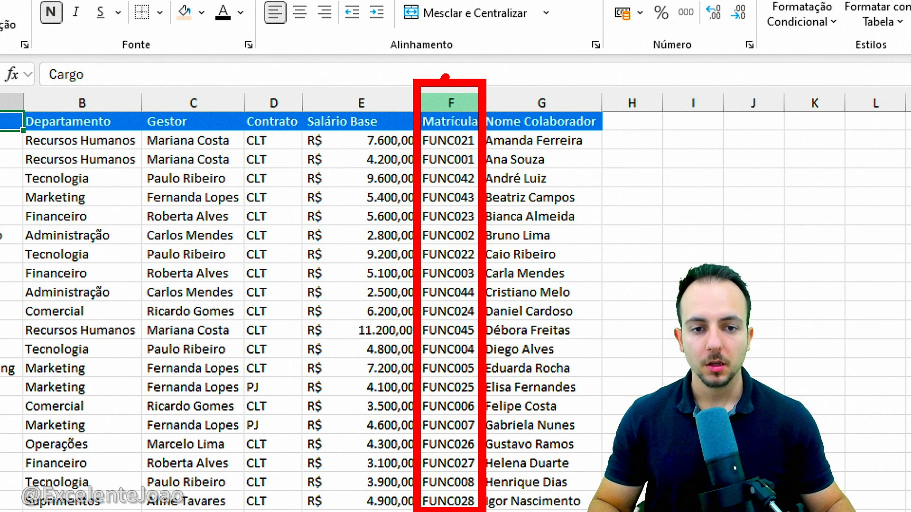
{"action": "left_click_drag", "start_coordinate": [445, 77], "coordinate": [487, 39]}
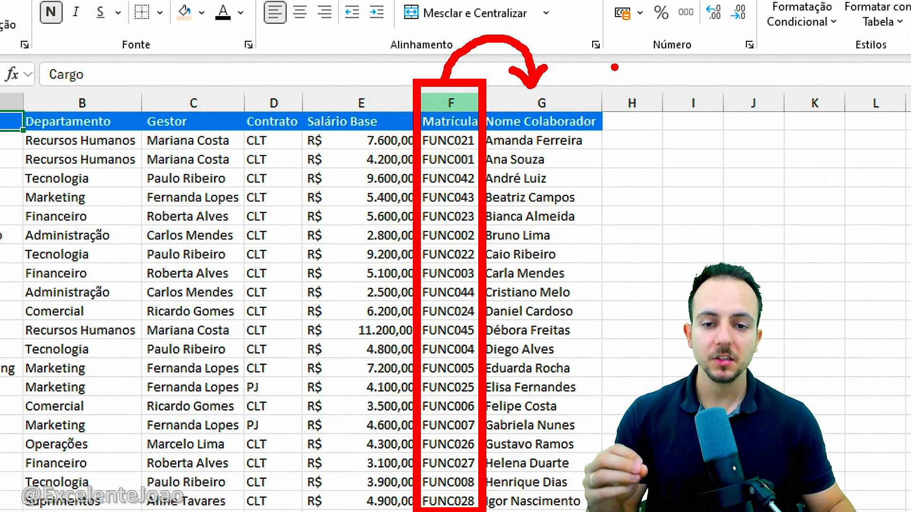
{"action": "key", "text": "ctrl+z"}
{"action": "key", "text": "ctrl+z"}
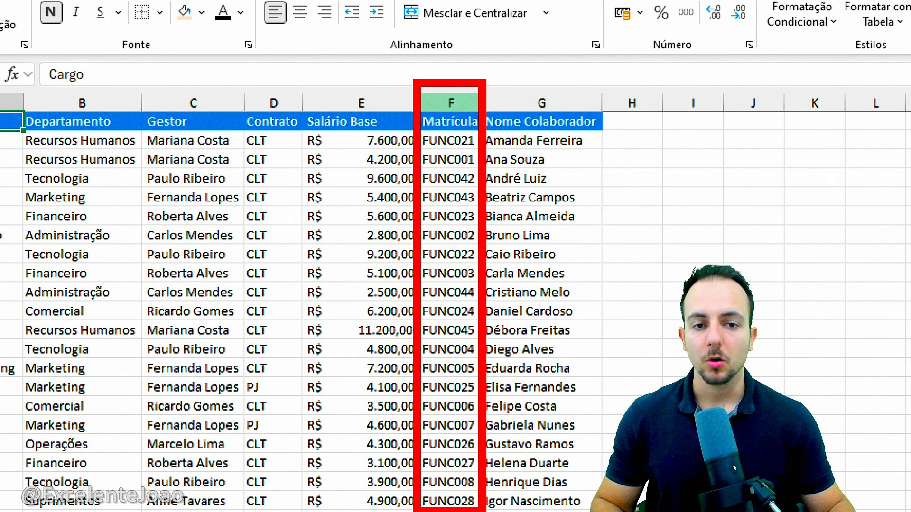
{"action": "mouse_move", "coordinate": [449, 79]}
{"action": "left_mouse_down"}
{"action": "mouse_move", "coordinate": [444, 51]}
{"action": "mouse_move", "coordinate": [327, 23]}
{"action": "mouse_move", "coordinate": [211, 80]}
{"action": "mouse_move", "coordinate": [237, 80]}
{"action": "left_mouse_up"}
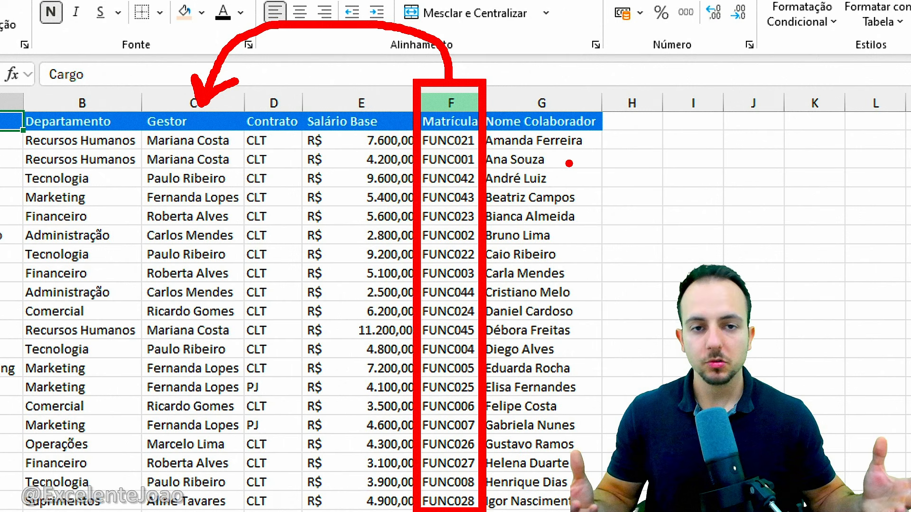
{"action": "key", "text": "ctrl+z"}
{"action": "key", "text": "ctrl+z"}
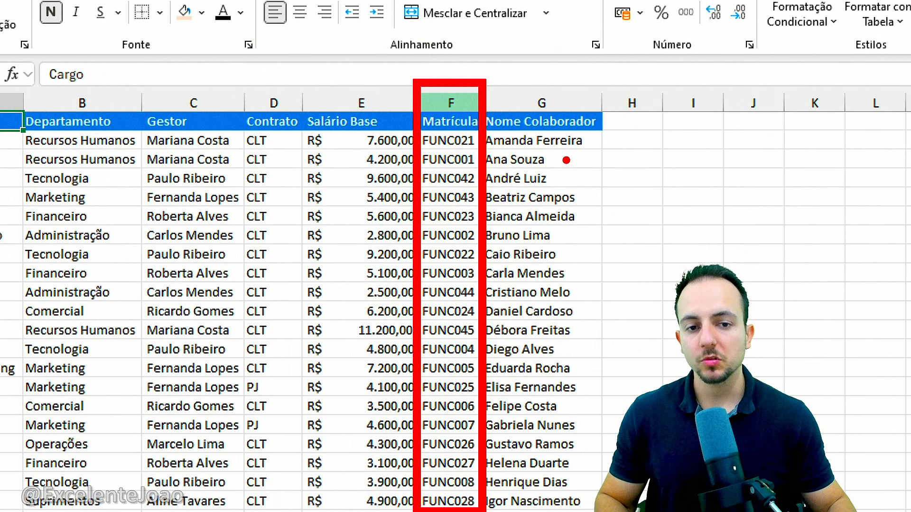
{"action": "left_click_drag", "start_coordinate": [452, 69], "coordinate": [497, 7]}
{"action": "key", "text": "ctrl+z"}
{"action": "mouse_move", "coordinate": [446, 78]}
{"action": "left_mouse_down"}
{"action": "mouse_move", "coordinate": [400, 25]}
{"action": "mouse_move", "coordinate": [166, 80]}
{"action": "mouse_move", "coordinate": [213, 86]}
{"action": "left_mouse_up"}
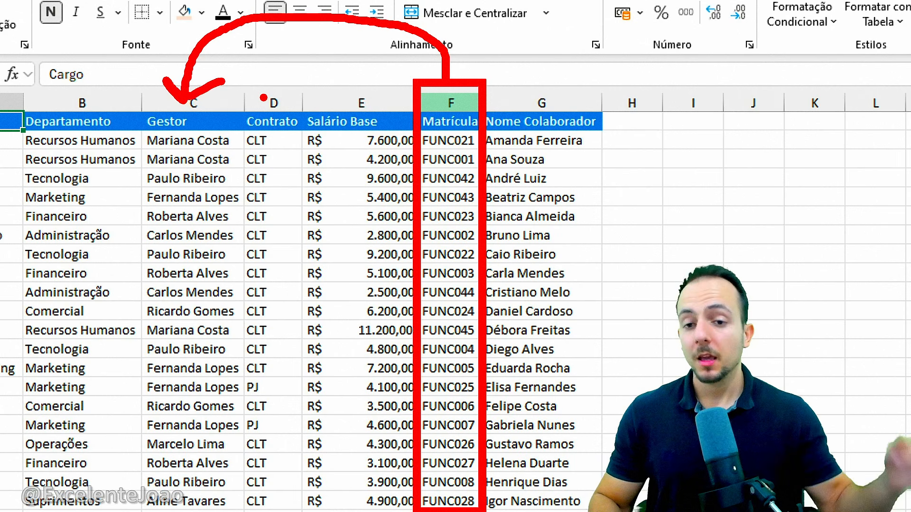
{"action": "key", "text": "Escape"}
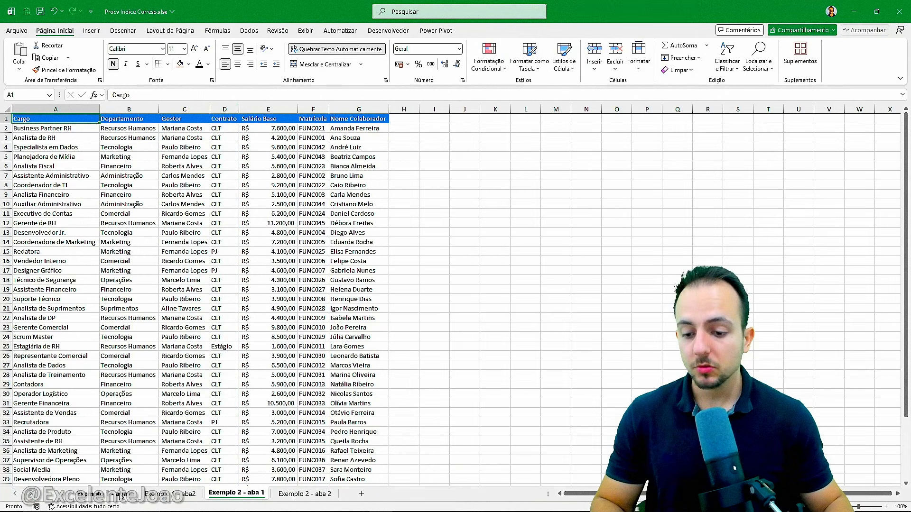
Go to the first Exemplo 1 sheet and examine the Código column's position relative to Produto, Categoria, Marca and Preço
{"action": "left_click", "coordinate": [121, 495]}
{"action": "key", "text": "ctrl+1"}
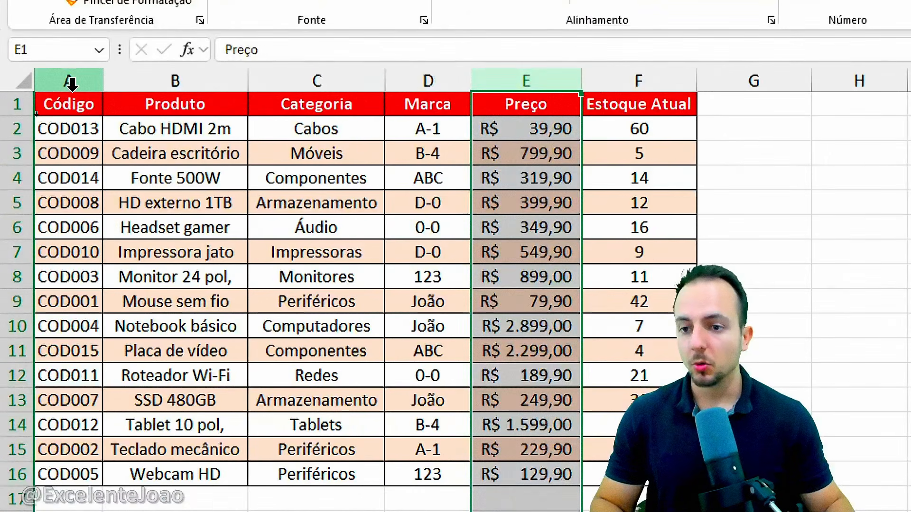
{"action": "left_click", "coordinate": [71, 84]}
{"action": "mouse_move", "coordinate": [33, 57]}
{"action": "left_mouse_down"}
{"action": "mouse_move", "coordinate": [52, 114]}
{"action": "mouse_move", "coordinate": [107, 455]}
{"action": "mouse_move", "coordinate": [102, 502]}
{"action": "left_mouse_up"}
{"action": "mouse_move", "coordinate": [107, 61]}
{"action": "left_mouse_down"}
{"action": "mouse_move", "coordinate": [163, 48]}
{"action": "mouse_move", "coordinate": [187, 75]}
{"action": "mouse_move", "coordinate": [266, 65]}
{"action": "left_mouse_up"}
{"action": "left_click_drag", "start_coordinate": [111, 54], "coordinate": [394, 71]}
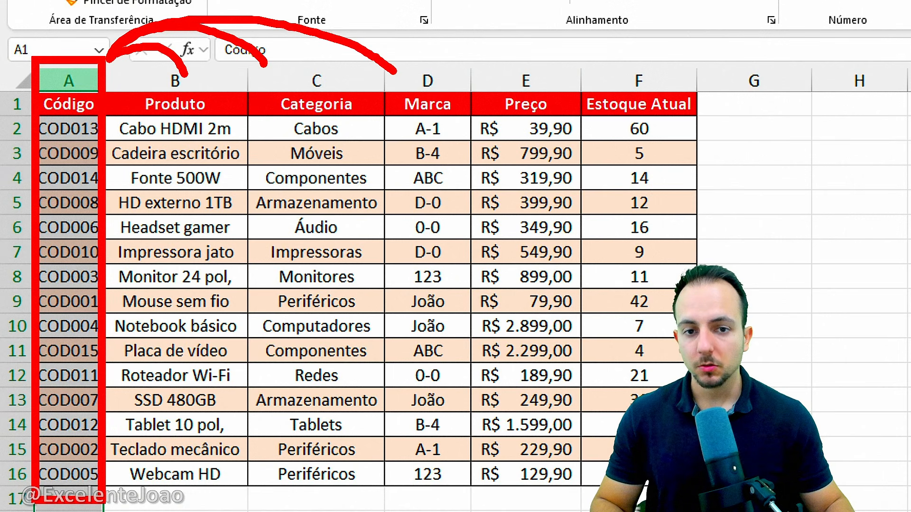
{"action": "mouse_move", "coordinate": [112, 56]}
{"action": "left_mouse_down"}
{"action": "mouse_move", "coordinate": [208, 14]}
{"action": "mouse_move", "coordinate": [494, 77]}
{"action": "left_mouse_up"}
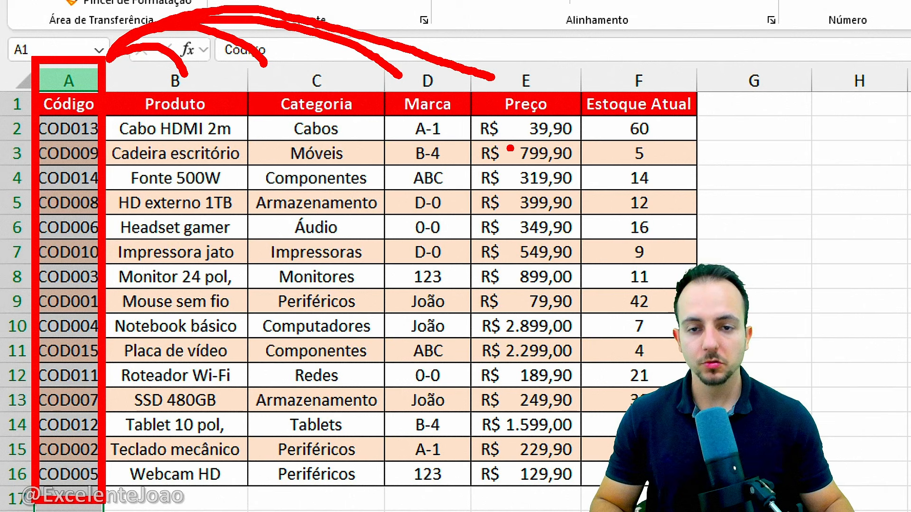
{"action": "key", "text": "Escape"}
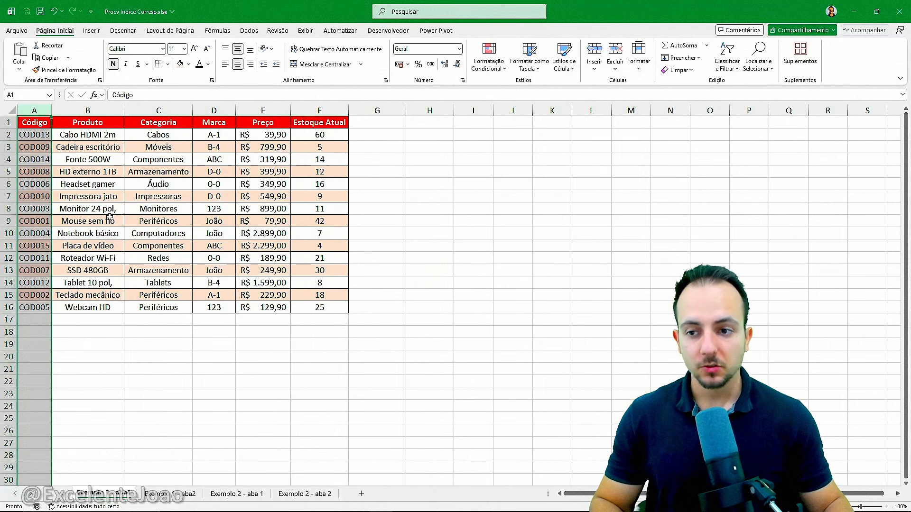
{"action": "left_click", "coordinate": [36, 123]}
Return to Exemplo 2 - aba 1 and compare Matrícula in column F with the columns before it, ending at cell A1
{"action": "left_click", "coordinate": [236, 494]}
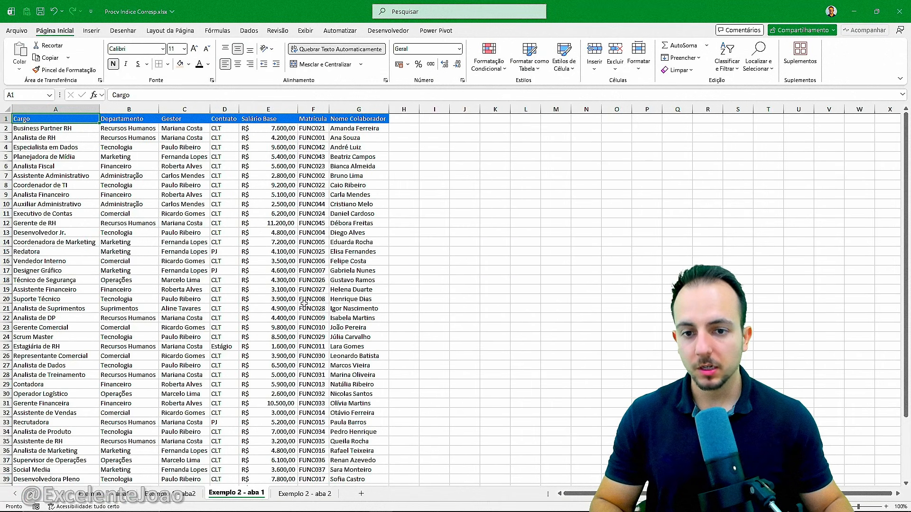
{"action": "left_click", "coordinate": [313, 109]}
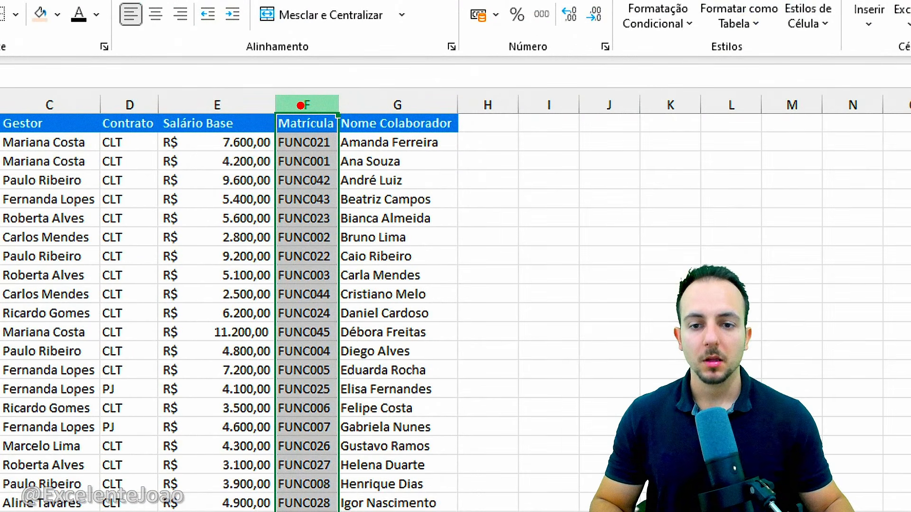
{"action": "left_click_drag", "start_coordinate": [217, 93], "coordinate": [306, 97]}
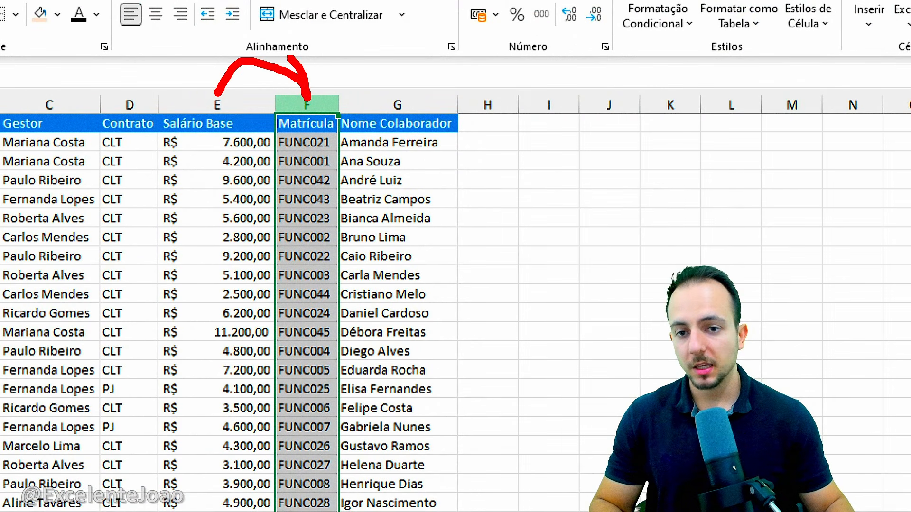
{"action": "mouse_move", "coordinate": [142, 71]}
{"action": "left_mouse_down"}
{"action": "mouse_move", "coordinate": [306, 97]}
{"action": "mouse_move", "coordinate": [24, 62]}
{"action": "left_mouse_up"}
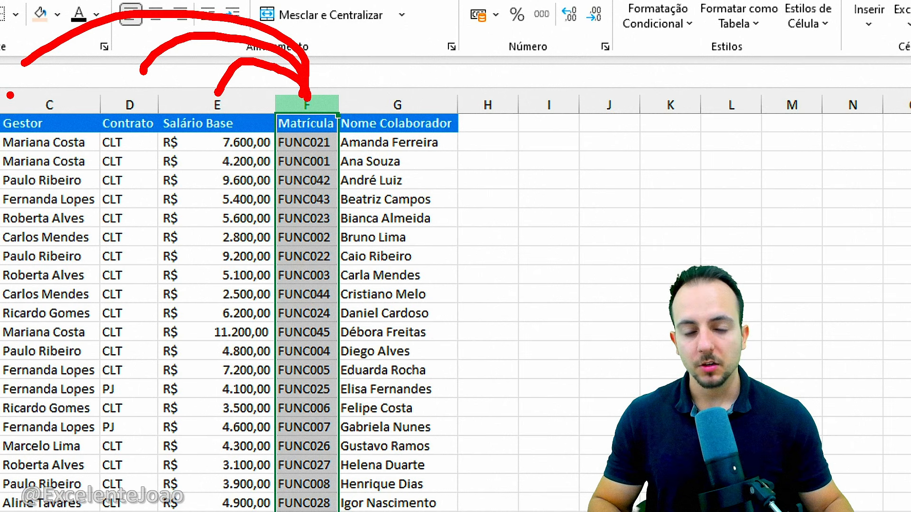
{"action": "key", "text": "Escape"}
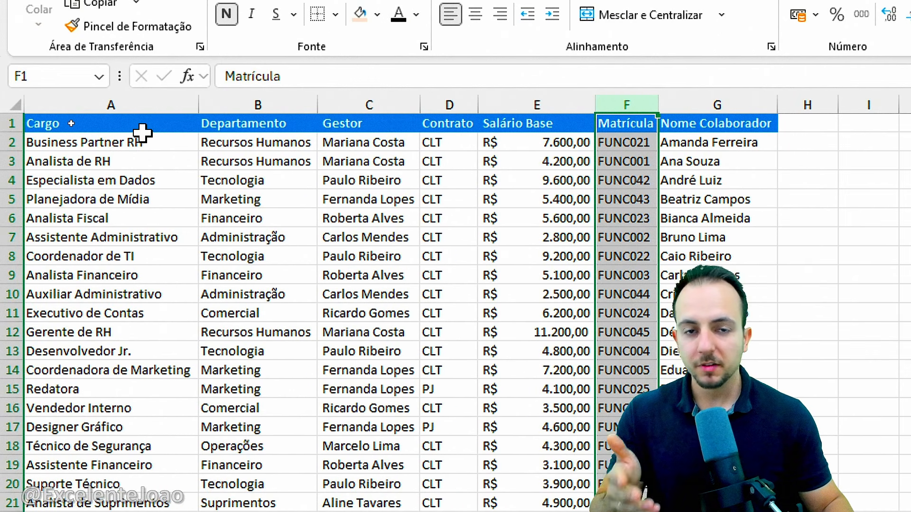
{"action": "left_click", "coordinate": [141, 127]}
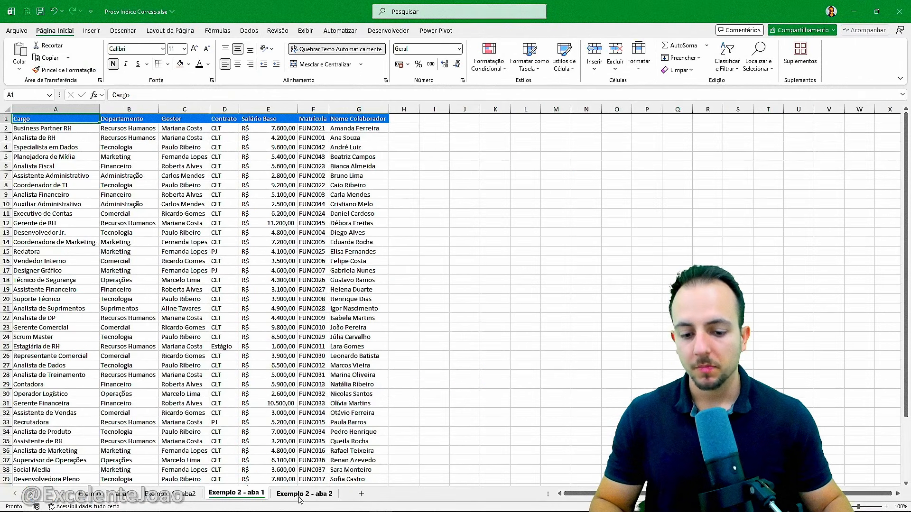
Go to Exemplo 2 - aba 2 and examine the Matrícula column and the empty Gestor column J
{"action": "left_click", "coordinate": [299, 497]}
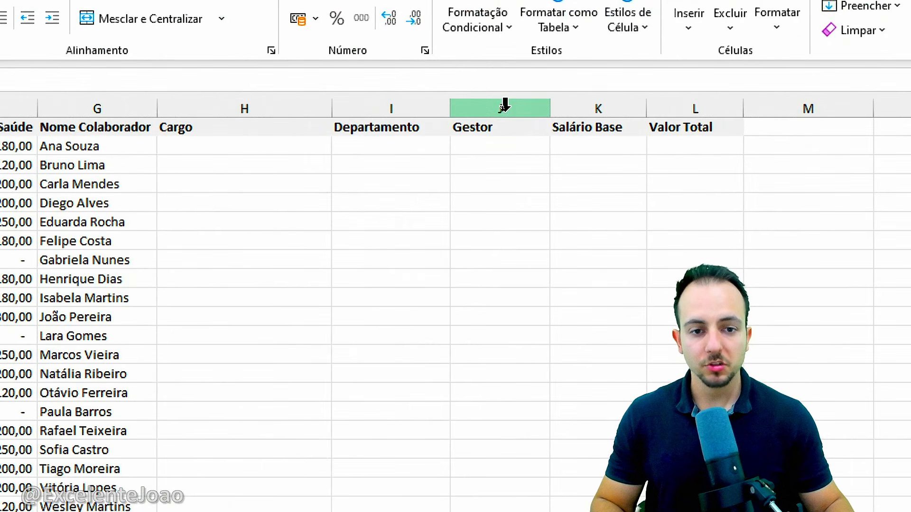
{"action": "left_click", "coordinate": [504, 105]}
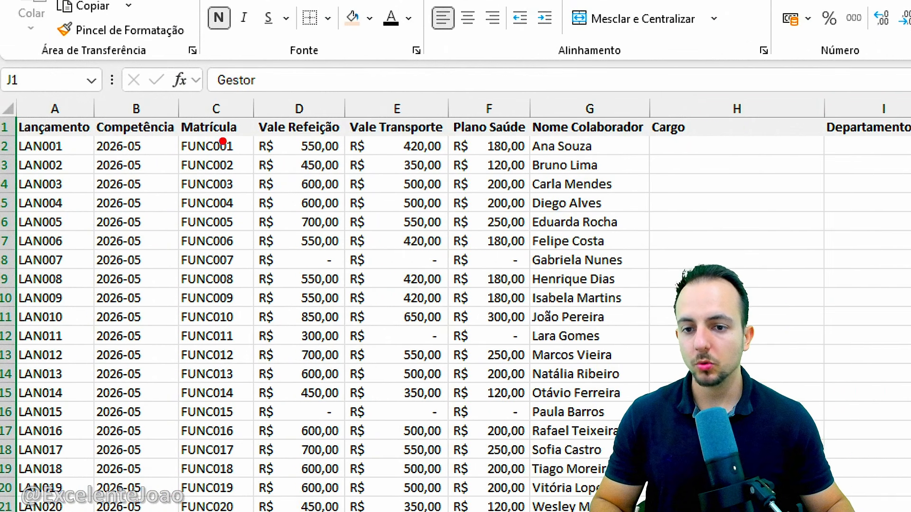
{"action": "mouse_move", "coordinate": [24, 129]}
{"action": "left_mouse_down"}
{"action": "mouse_move", "coordinate": [18, 163]}
{"action": "mouse_move", "coordinate": [23, 130]}
{"action": "left_mouse_up"}
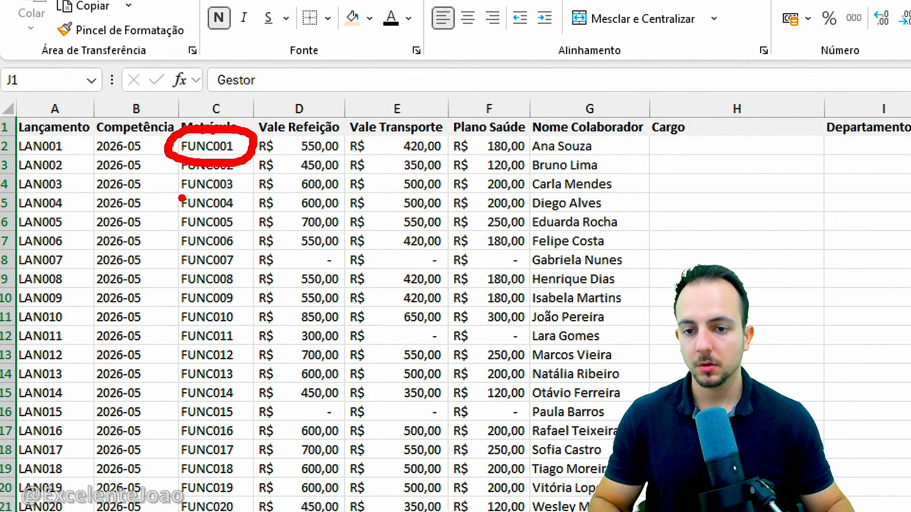
{"action": "left_click_drag", "start_coordinate": [498, 136], "coordinate": [474, 124]}
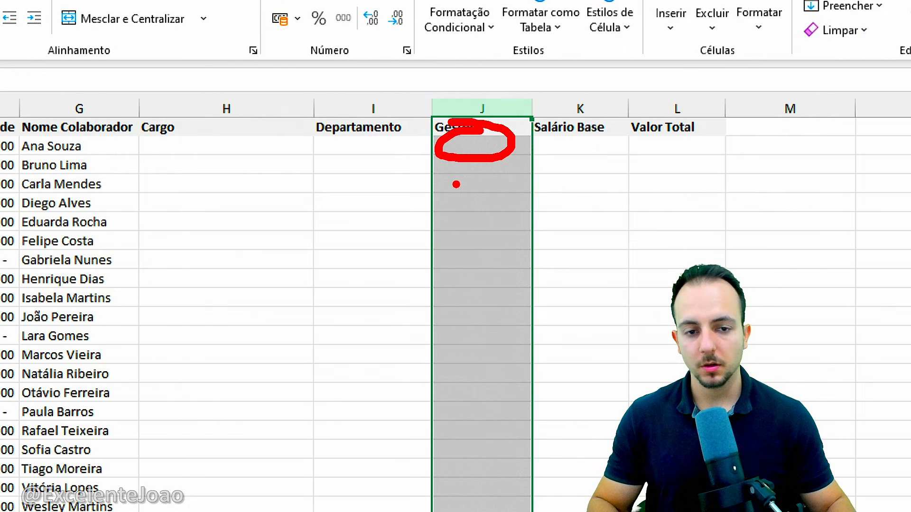
{"action": "key", "text": "Escape"}
Begin a PROCV formula in the first Gestor cell, J2, using Matrícula C2 as the lookup value
{"action": "type", "text": "="}
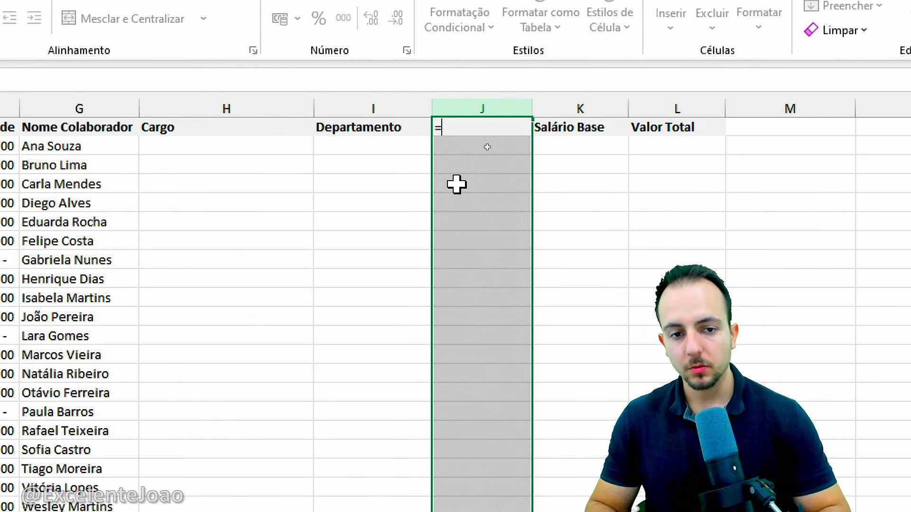
{"action": "key", "text": "Escape"}
{"action": "key", "text": "Down"}
{"action": "type", "text": "="}
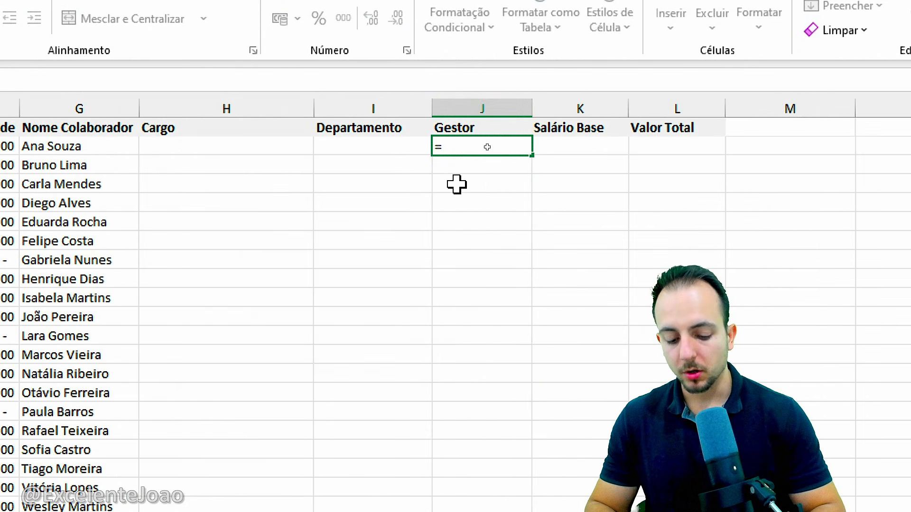
{"action": "type", "text": "PROCV"}
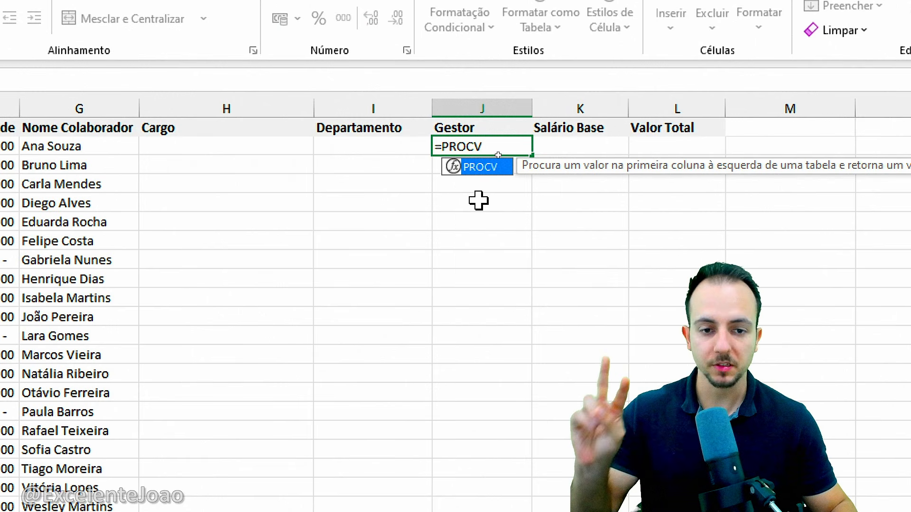
{"action": "double_click", "coordinate": [491, 167]}
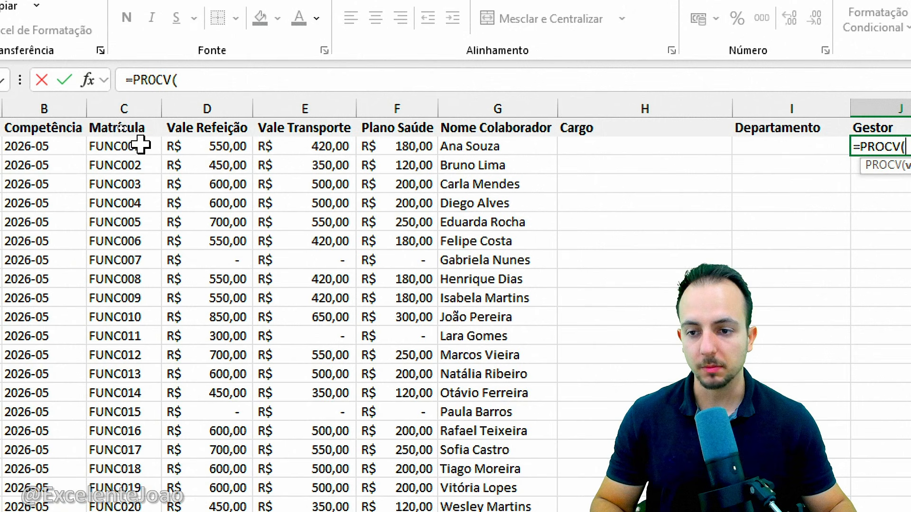
{"action": "left_click", "coordinate": [135, 148]}
{"action": "type", "text": ";"}
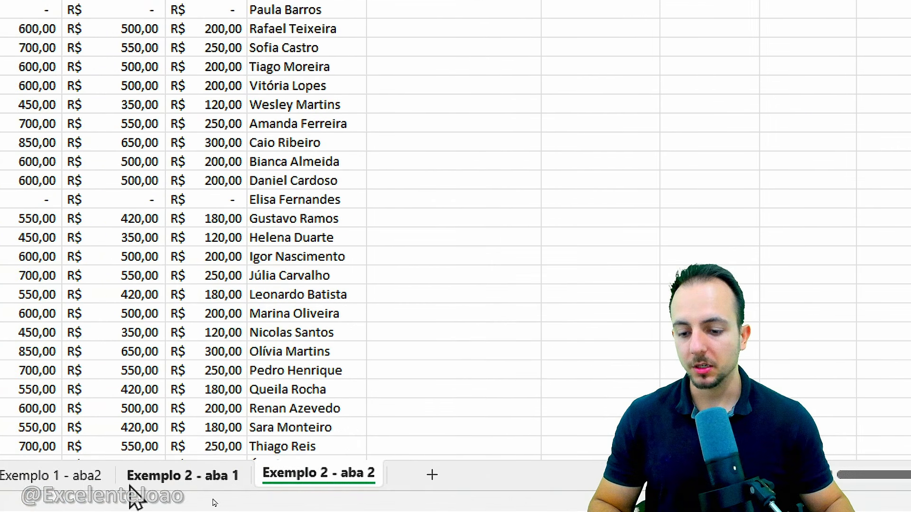
Set the PROCV table range to columns C:F of Exemplo 2 - aba 1, from Matrícula back to Gestor
{"action": "left_click", "coordinate": [190, 484]}
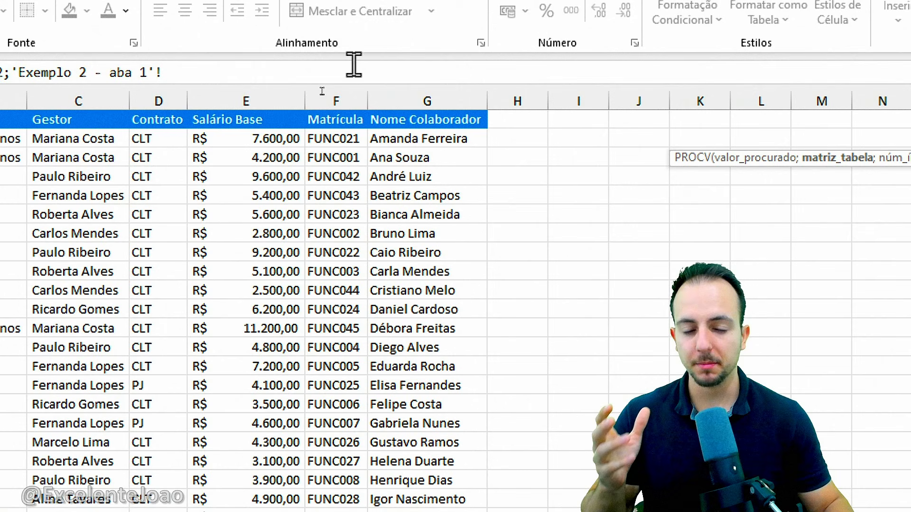
{"action": "left_click", "coordinate": [345, 84]}
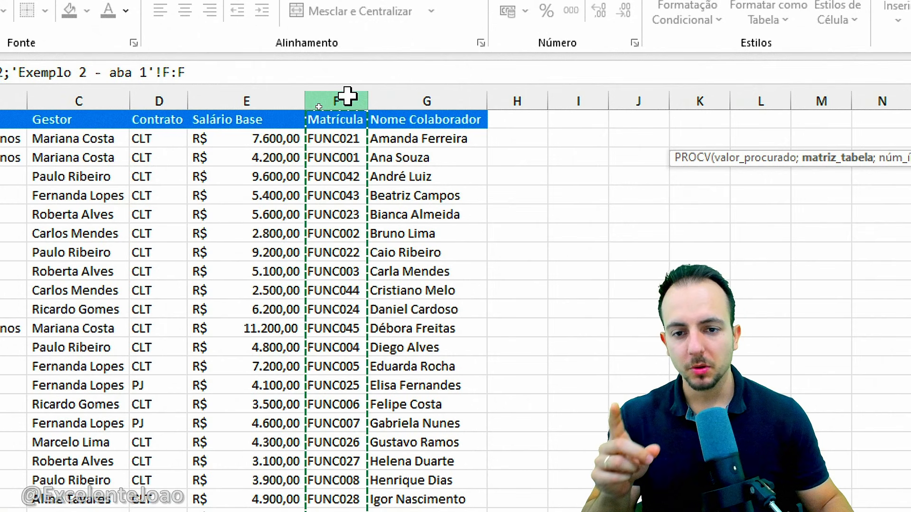
{"action": "left_click_drag", "start_coordinate": [349, 96], "coordinate": [53, 137]}
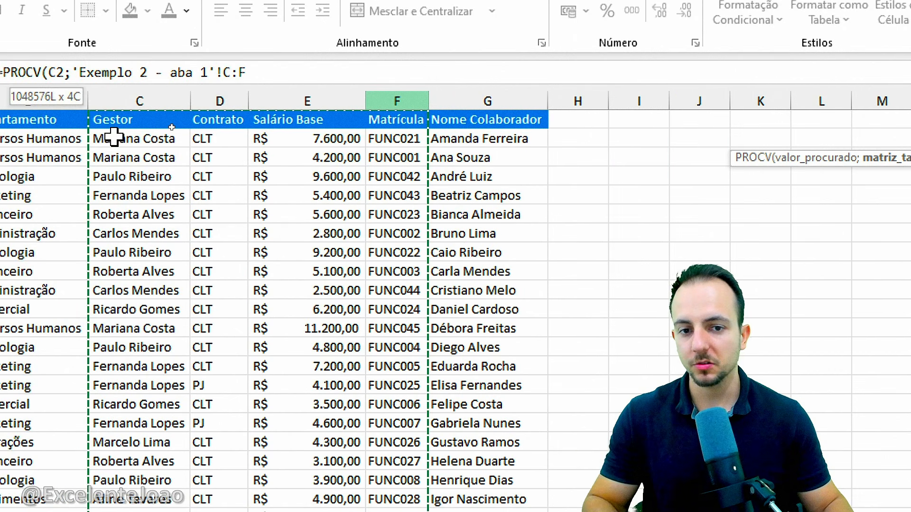
{"action": "left_click_drag", "start_coordinate": [114, 137], "coordinate": [114, 136]}
Examine the C:F range and Matrícula's position within it, and return to the end of the PROCV formula for editing
{"action": "key", "text": "ctrl+2"}
{"action": "mouse_move", "coordinate": [83, 85]}
{"action": "left_mouse_down"}
{"action": "mouse_move", "coordinate": [164, 190]}
{"action": "mouse_move", "coordinate": [422, 478]}
{"action": "left_mouse_up"}
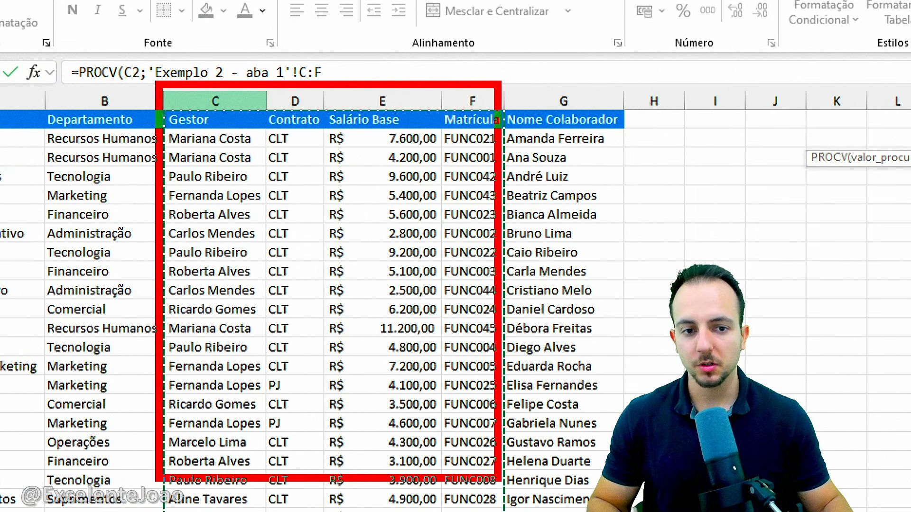
{"action": "mouse_move", "coordinate": [499, 479]}
{"action": "left_mouse_down"}
{"action": "mouse_move", "coordinate": [504, 509]}
{"action": "mouse_move", "coordinate": [514, 511]}
{"action": "left_mouse_up"}
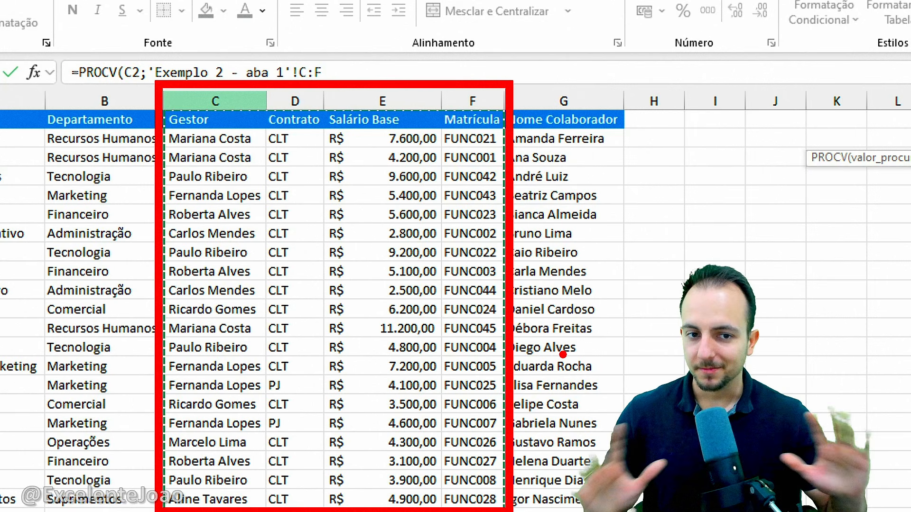
{"action": "key", "text": "Escape"}
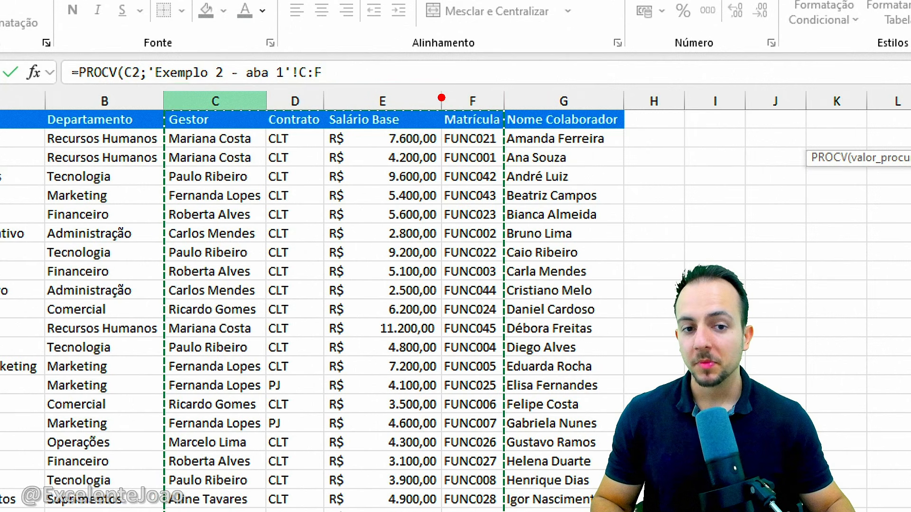
{"action": "mouse_move", "coordinate": [441, 98]}
{"action": "left_mouse_down"}
{"action": "mouse_move", "coordinate": [500, 265]}
{"action": "mouse_move", "coordinate": [510, 511]}
{"action": "left_mouse_up"}
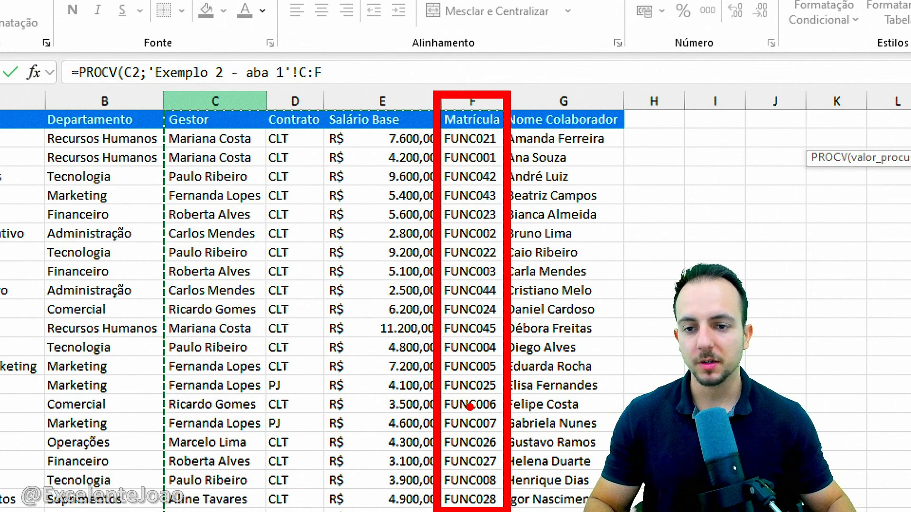
{"action": "key", "text": "Escape"}
{"action": "mouse_move", "coordinate": [162, 106]}
{"action": "left_mouse_down"}
{"action": "mouse_move", "coordinate": [236, 167]}
{"action": "mouse_move", "coordinate": [461, 305]}
{"action": "mouse_move", "coordinate": [498, 503]}
{"action": "mouse_move", "coordinate": [508, 511]}
{"action": "left_mouse_up"}
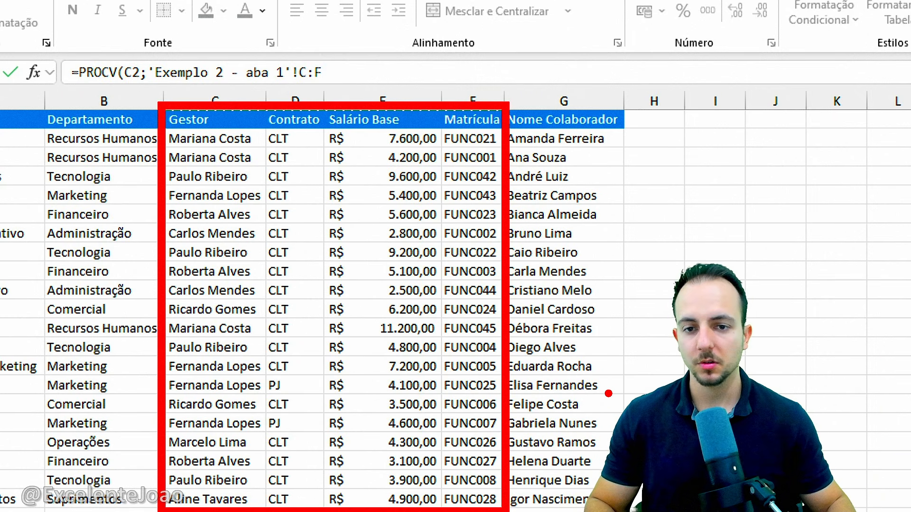
{"action": "key", "text": "Escape"}
{"action": "left_click", "coordinate": [342, 69]}
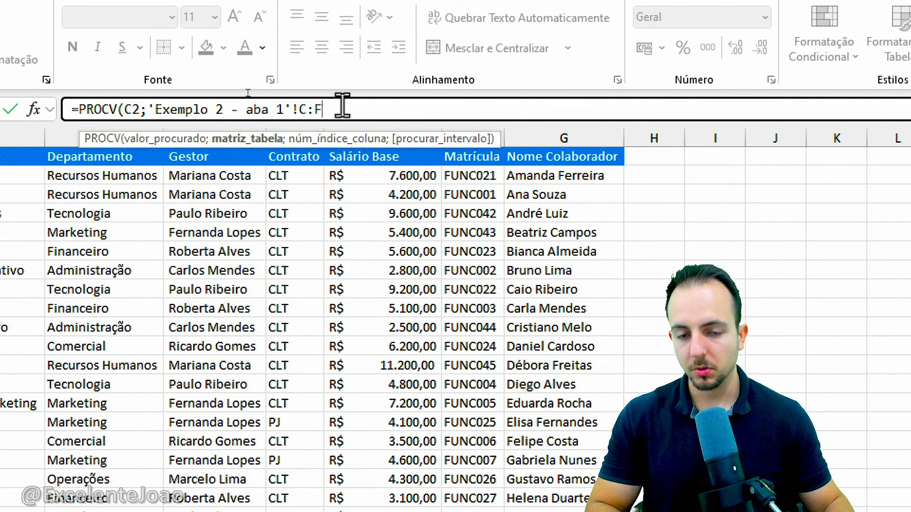
Try to complete the Gestor PROCV in J2 with column index 1 and FALSO (exact match), counting the columns from Gestor to Matrícula
{"action": "type", "text": ";"}
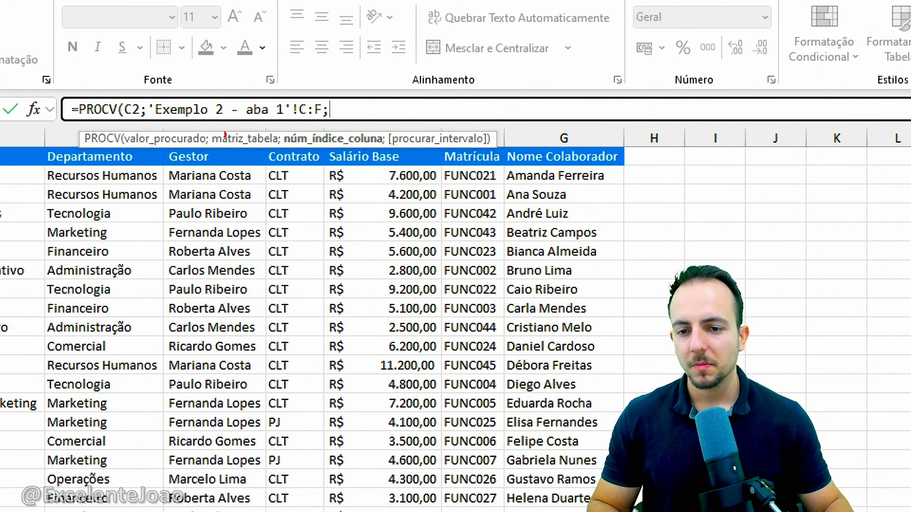
{"action": "mouse_move", "coordinate": [161, 144]}
{"action": "left_mouse_down"}
{"action": "mouse_move", "coordinate": [362, 335]}
{"action": "mouse_move", "coordinate": [507, 509]}
{"action": "left_mouse_up"}
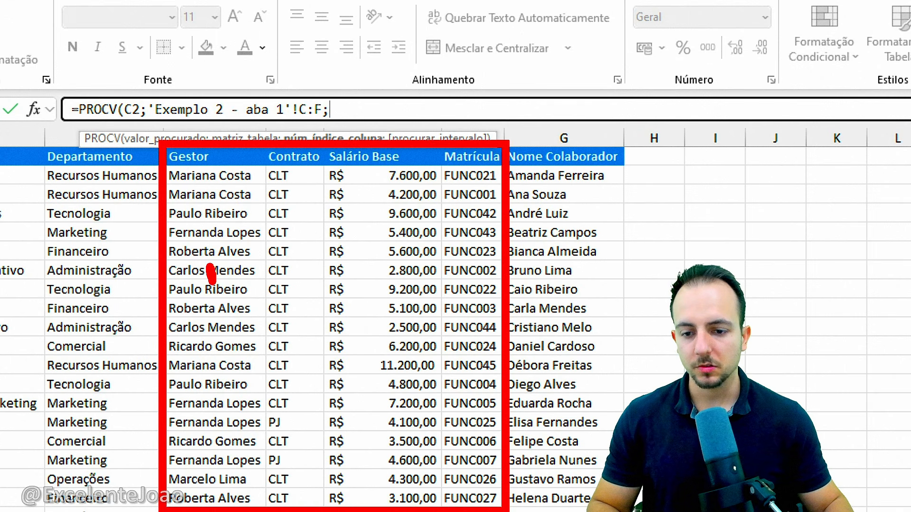
{"action": "left_click_drag", "start_coordinate": [212, 283], "coordinate": [235, 323]}
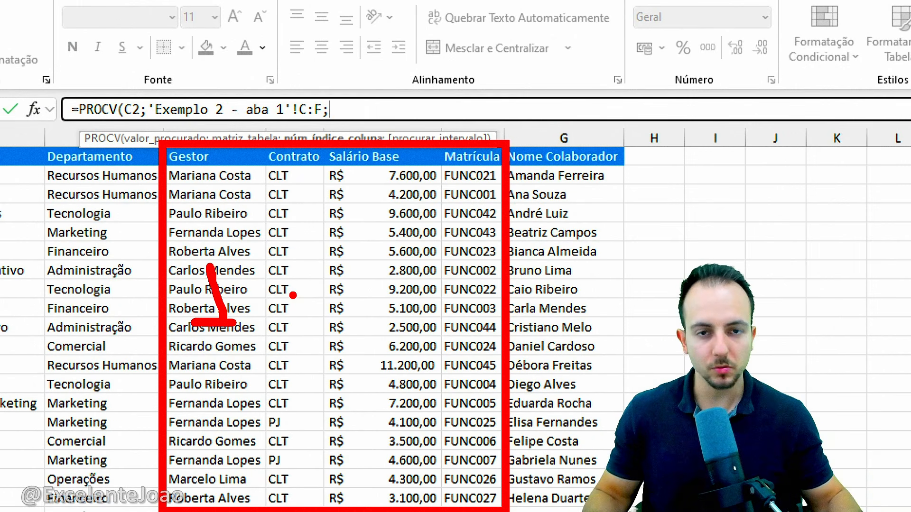
{"action": "mouse_move", "coordinate": [272, 269]}
{"action": "left_mouse_down"}
{"action": "mouse_move", "coordinate": [284, 304]}
{"action": "mouse_move", "coordinate": [317, 316]}
{"action": "left_mouse_up"}
{"action": "mouse_move", "coordinate": [365, 277]}
{"action": "left_mouse_down"}
{"action": "mouse_move", "coordinate": [373, 271]}
{"action": "mouse_move", "coordinate": [382, 290]}
{"action": "mouse_move", "coordinate": [369, 311]}
{"action": "left_mouse_up"}
{"action": "left_click", "coordinate": [470, 285]}
{"action": "mouse_move", "coordinate": [458, 266]}
{"action": "left_mouse_down"}
{"action": "mouse_move", "coordinate": [476, 282]}
{"action": "mouse_move", "coordinate": [467, 323]}
{"action": "left_mouse_up"}
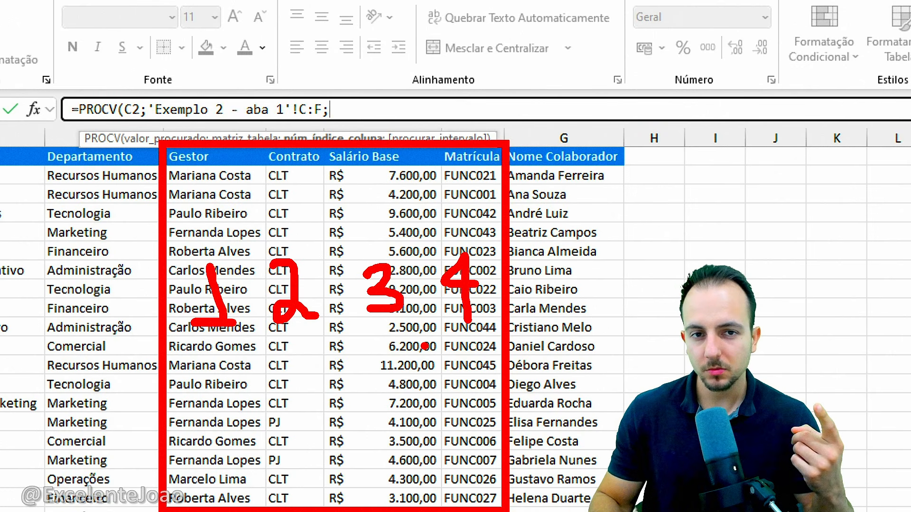
{"action": "key", "text": "Escape"}
{"action": "type", "text": "1"}
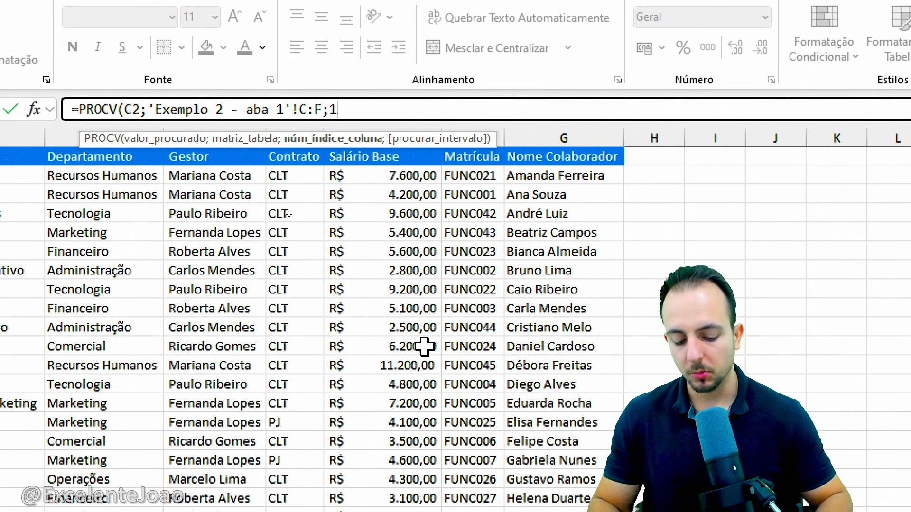
{"action": "type", "text": ";"}
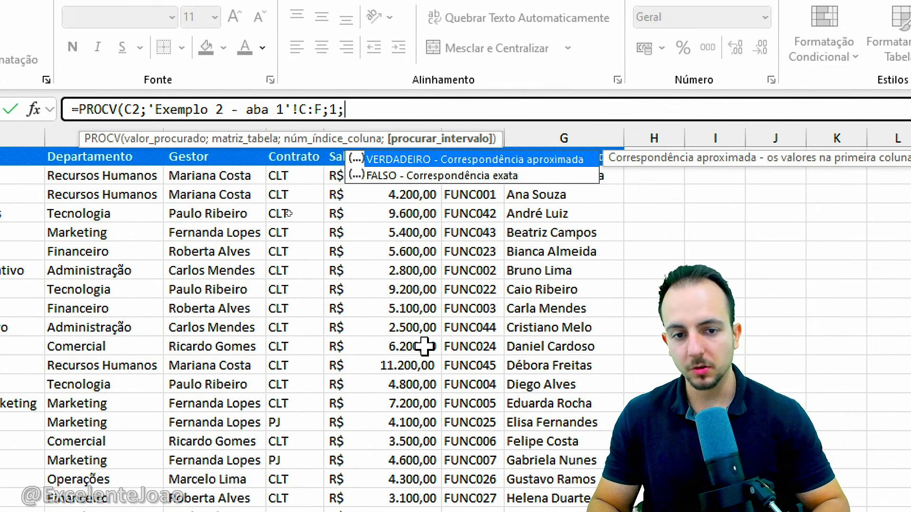
{"action": "double_click", "coordinate": [446, 176]}
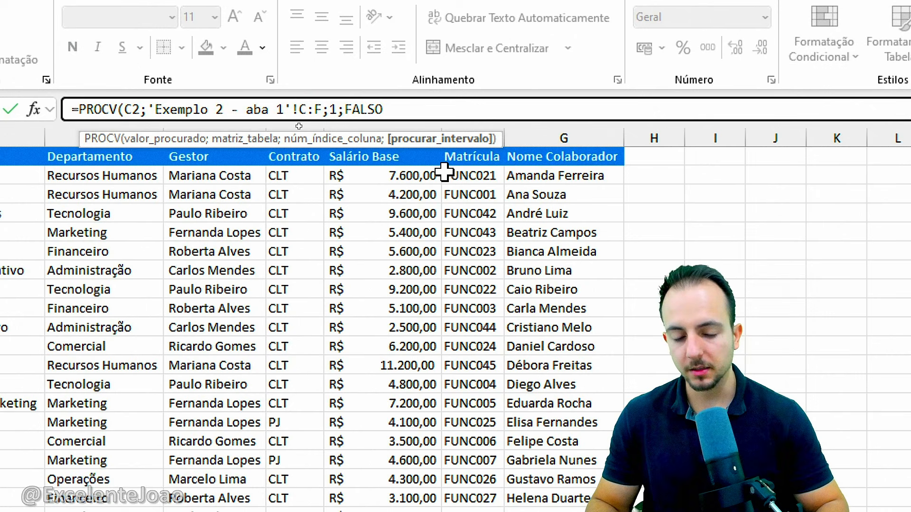
{"action": "key", "text": "Return"}
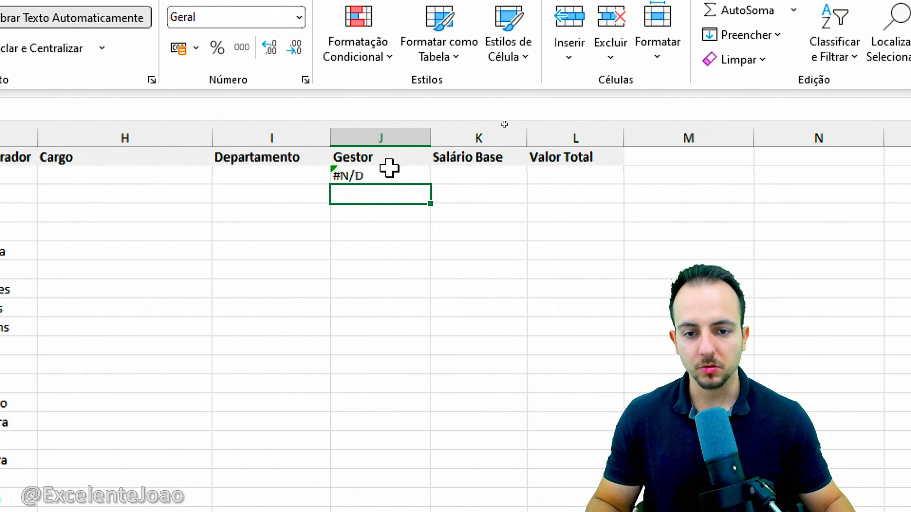
Check the result in J2 and examine the order of Gestor and Matrícula within columns C:F of Exemplo 2 - aba 1
{"action": "left_click", "coordinate": [849, 175]}
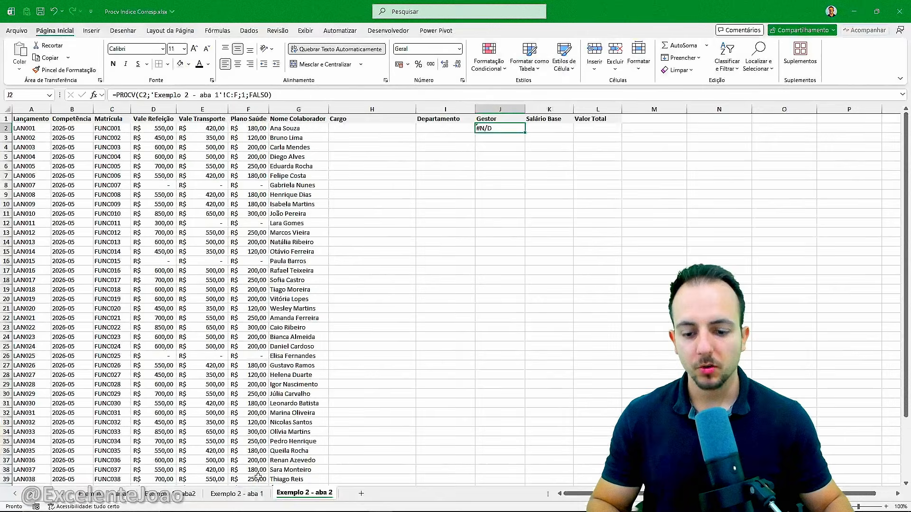
{"action": "left_click", "coordinate": [252, 495]}
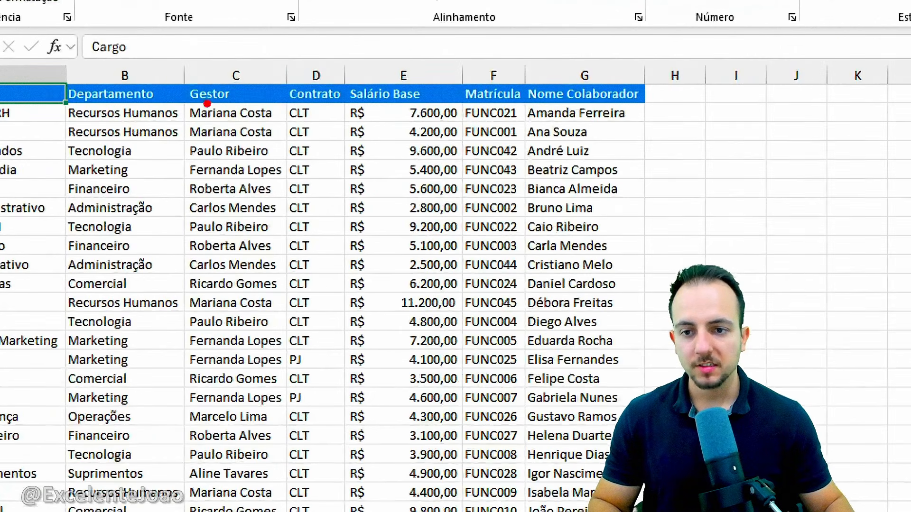
{"action": "mouse_move", "coordinate": [181, 61]}
{"action": "left_mouse_down"}
{"action": "mouse_move", "coordinate": [442, 313]}
{"action": "mouse_move", "coordinate": [529, 511]}
{"action": "left_mouse_up"}
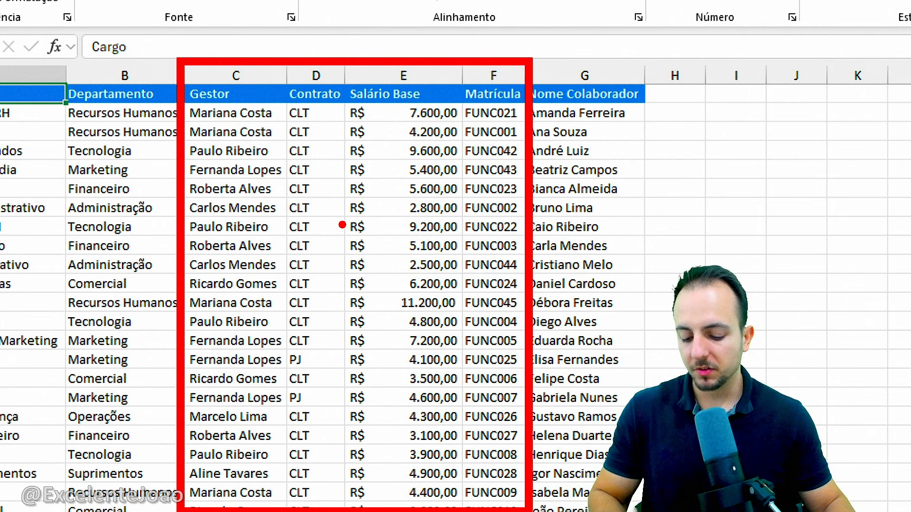
{"action": "left_click_drag", "start_coordinate": [246, 76], "coordinate": [274, 21]}
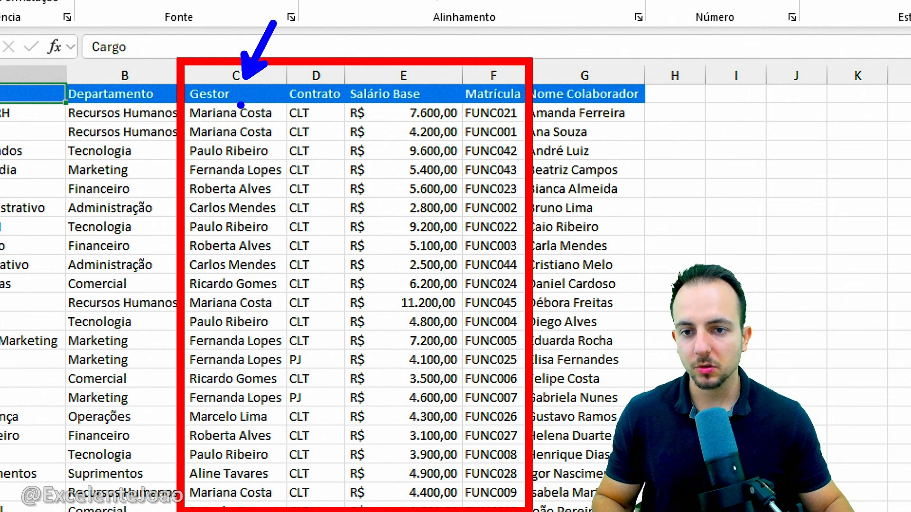
{"action": "left_click_drag", "start_coordinate": [240, 98], "coordinate": [240, 496]}
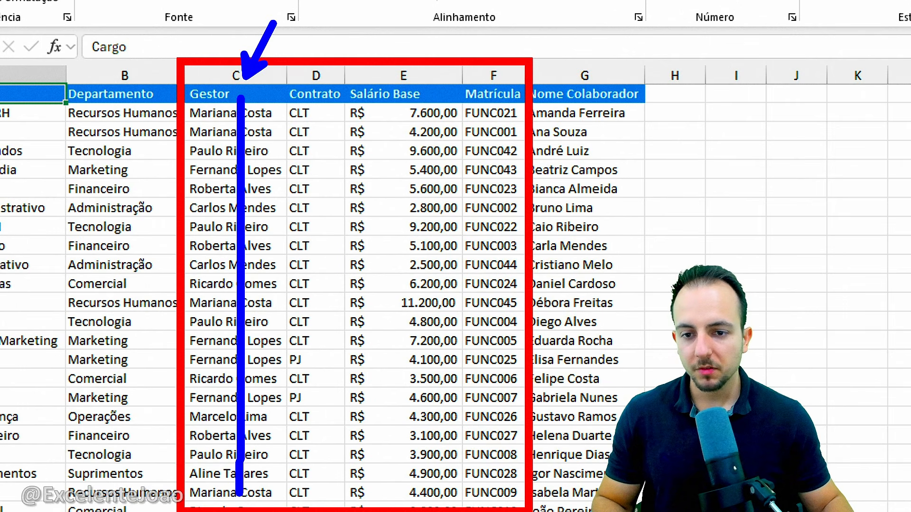
{"action": "key", "text": "ctrl+z"}
{"action": "key", "text": "ctrl+z"}
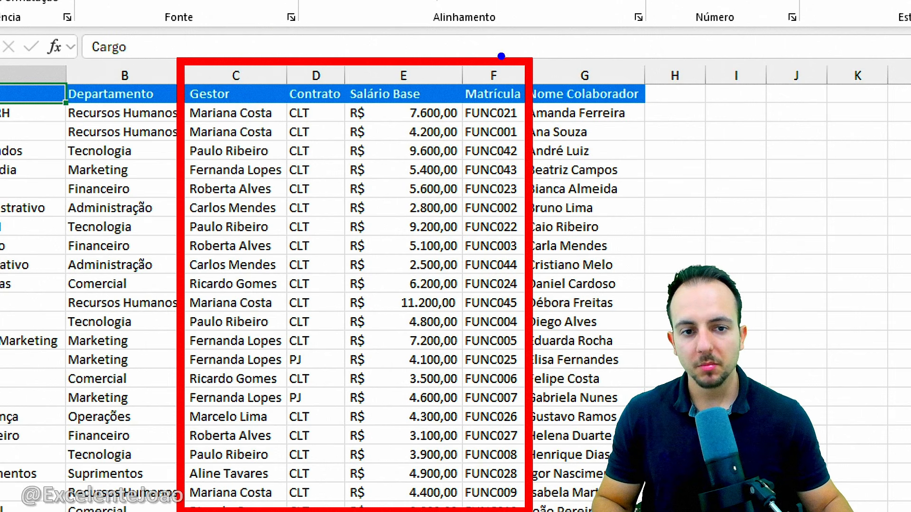
{"action": "mouse_move", "coordinate": [501, 56]}
{"action": "left_mouse_down"}
{"action": "mouse_move", "coordinate": [541, 60]}
{"action": "mouse_move", "coordinate": [450, 58]}
{"action": "left_mouse_up"}
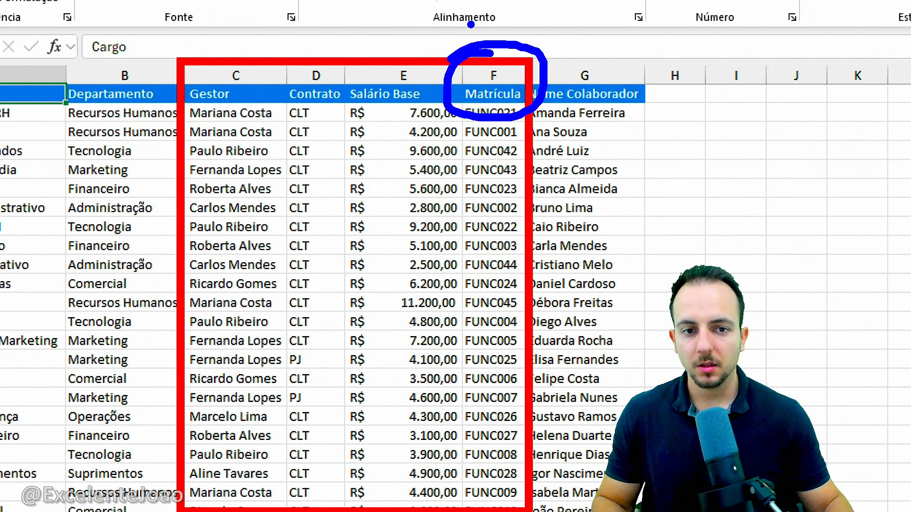
{"action": "mouse_move", "coordinate": [521, 35]}
{"action": "left_mouse_down"}
{"action": "mouse_move", "coordinate": [648, 62]}
{"action": "mouse_move", "coordinate": [655, 32]}
{"action": "left_mouse_up"}
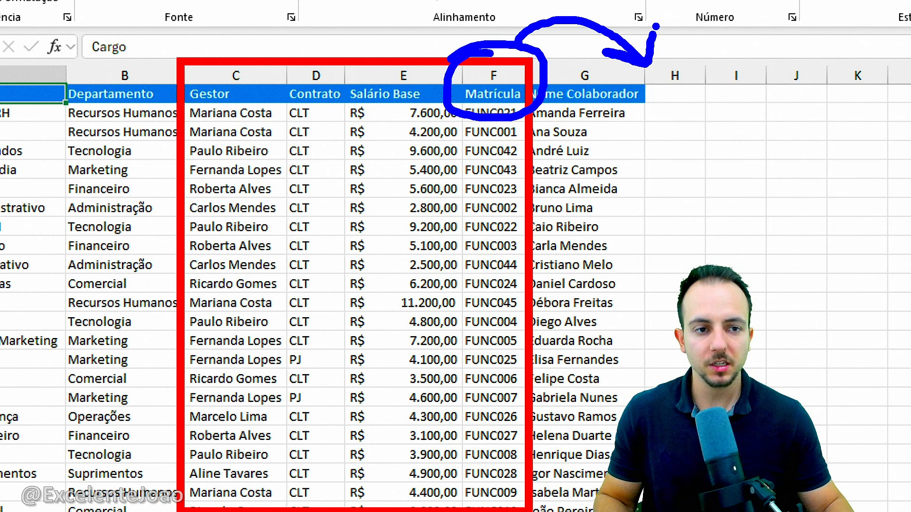
{"action": "key", "text": "Escape"}
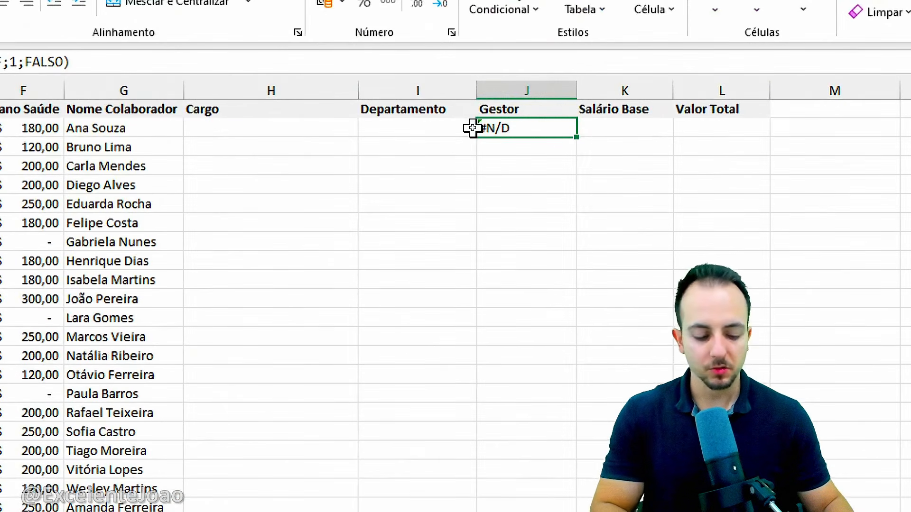
Delete the PROCV formula from the first Gestor cell, J2, and select the first Cargo cell, H2
{"action": "key", "text": "Delete"}
{"action": "left_click", "coordinate": [327, 133]}
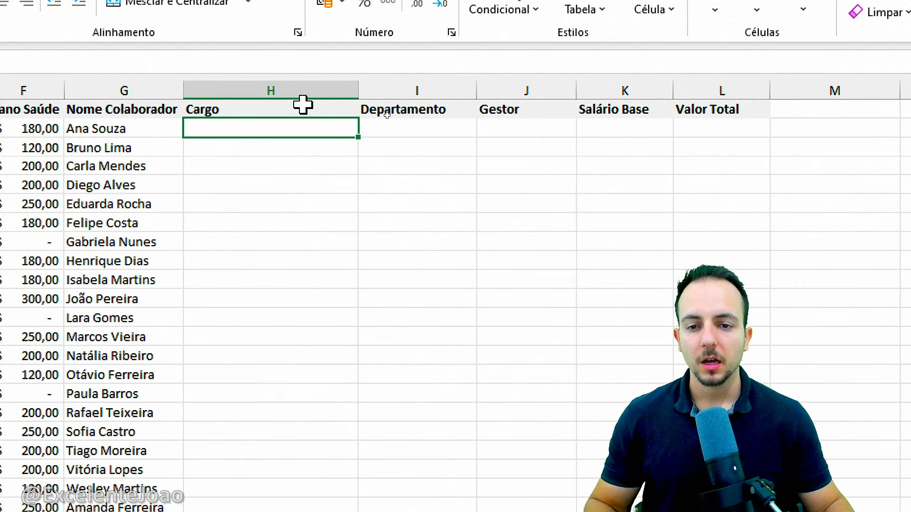
{"action": "left_click", "coordinate": [295, 89]}
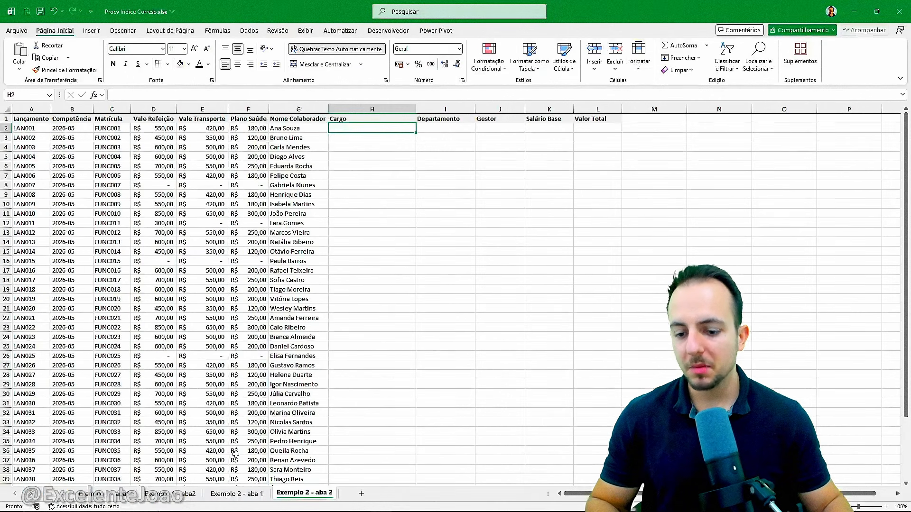
Review the product columns G:J, Nome do Produto to Margem Bruta, on Exemplo 1 - aba2 and return to Exemplo 2 - aba 2
{"action": "left_click", "coordinate": [178, 493]}
{"action": "left_click_drag", "start_coordinate": [296, 104], "coordinate": [618, 101]}
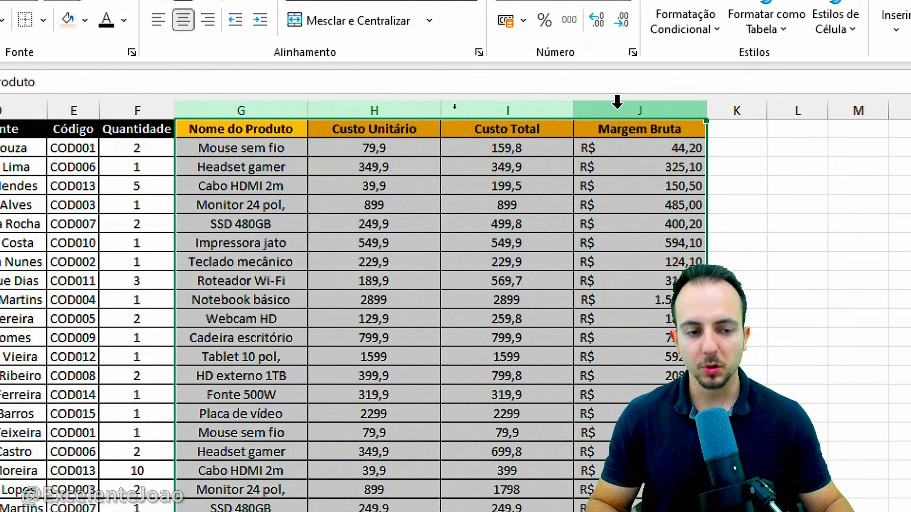
{"action": "left_click", "coordinate": [34, 118]}
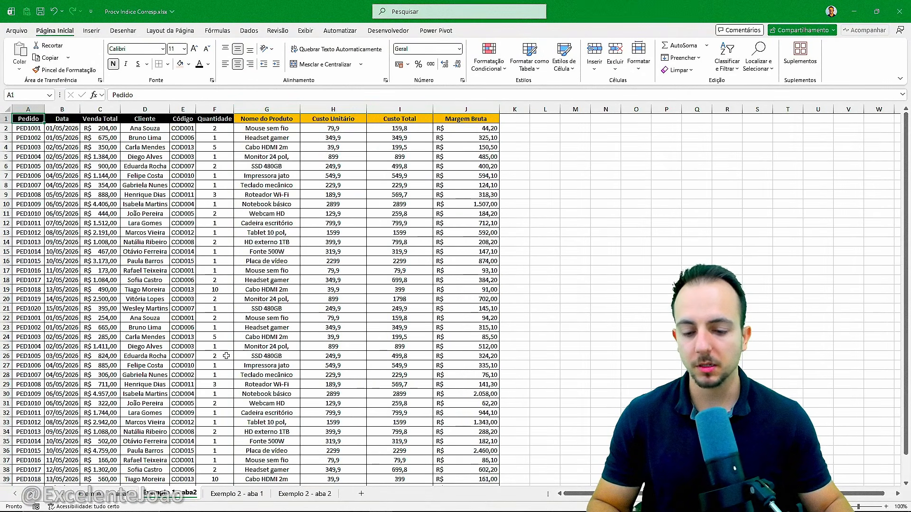
{"action": "left_click", "coordinate": [291, 494]}
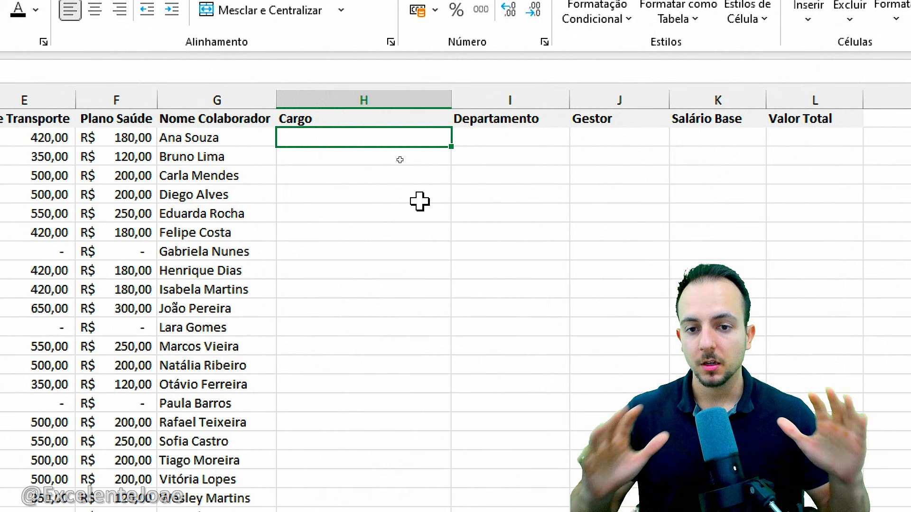
Start an ÍNDICE formula in the first Cargo cell, H2
{"action": "type", "text": "="}
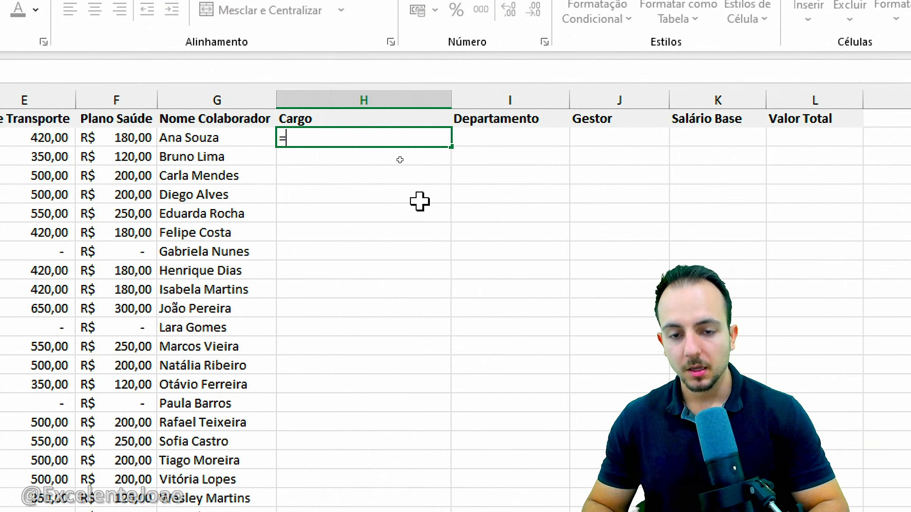
{"action": "type", "text": "ÍN"}
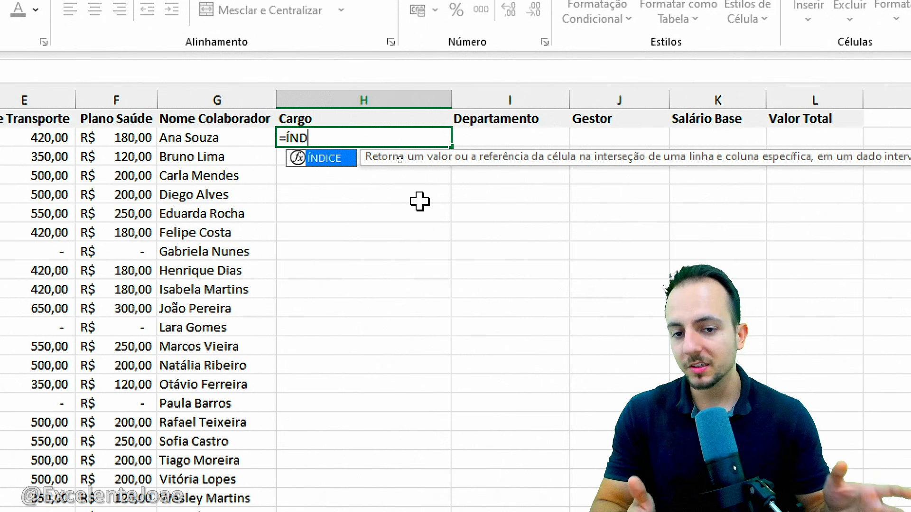
{"action": "type", "text": "D"}
{"action": "key", "text": "BackSpace"}
{"action": "key", "text": "BackSpace"}
{"action": "key", "text": "BackSpace"}
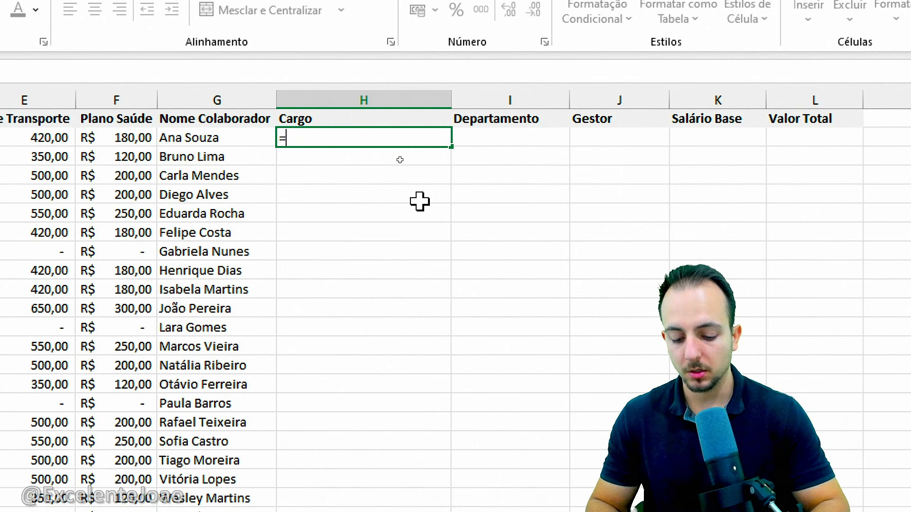
{"action": "type", "text": "INDICE"}
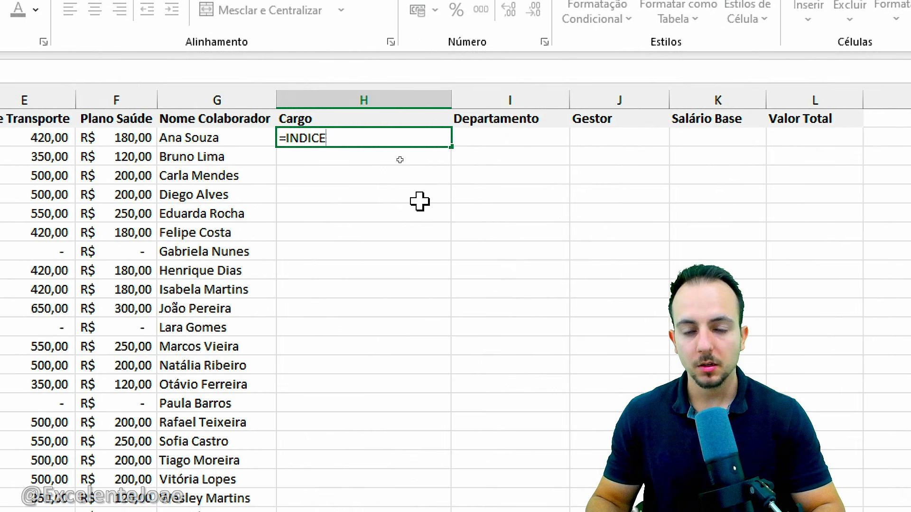
{"action": "key", "text": "BackSpace"}
{"action": "key", "text": "BackSpace"}
{"action": "key", "text": "BackSpace"}
{"action": "key", "text": "BackSpace"}
{"action": "key", "text": "BackSpace"}
{"action": "key", "text": "BackSpace"}
{"action": "type", "text": "ÍNDI"}
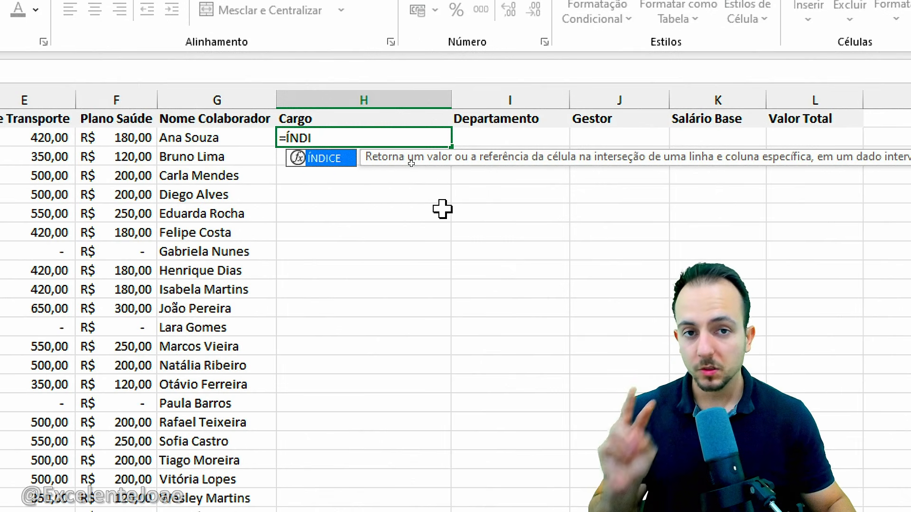
{"action": "double_click", "coordinate": [334, 162]}
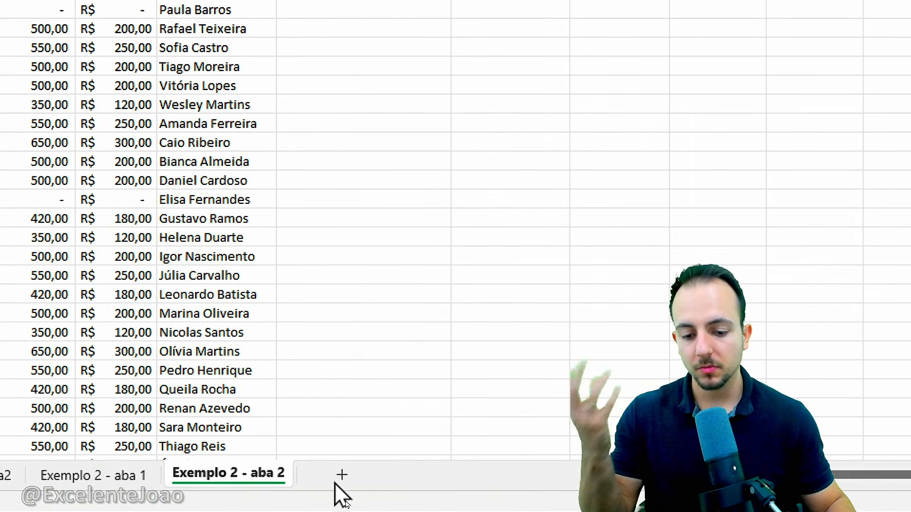
Set the ÍNDICE matrix to the Cargo column A:A of Exemplo 2 - aba 1 and advance to the next argument
{"action": "left_click", "coordinate": [125, 480]}
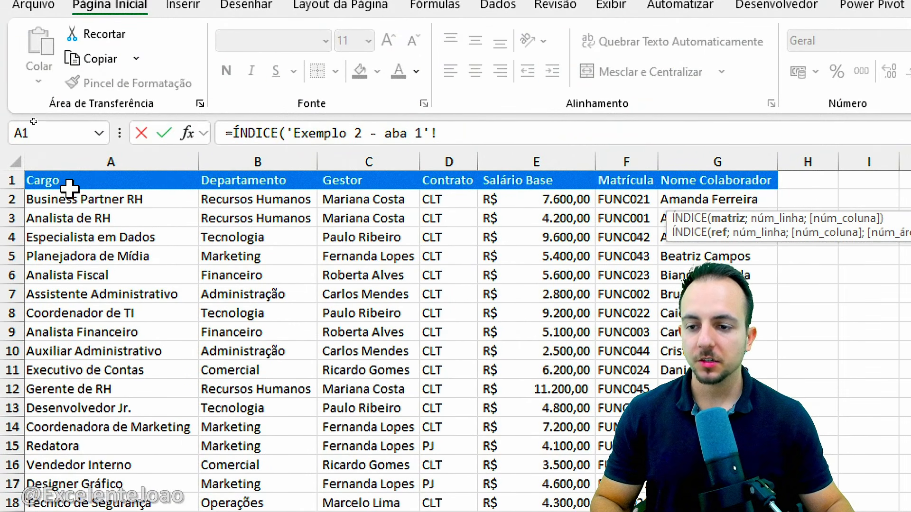
{"action": "key", "text": "ctrl+2"}
{"action": "left_click_drag", "start_coordinate": [39, 151], "coordinate": [2, 159]}
{"action": "key", "text": "Escape"}
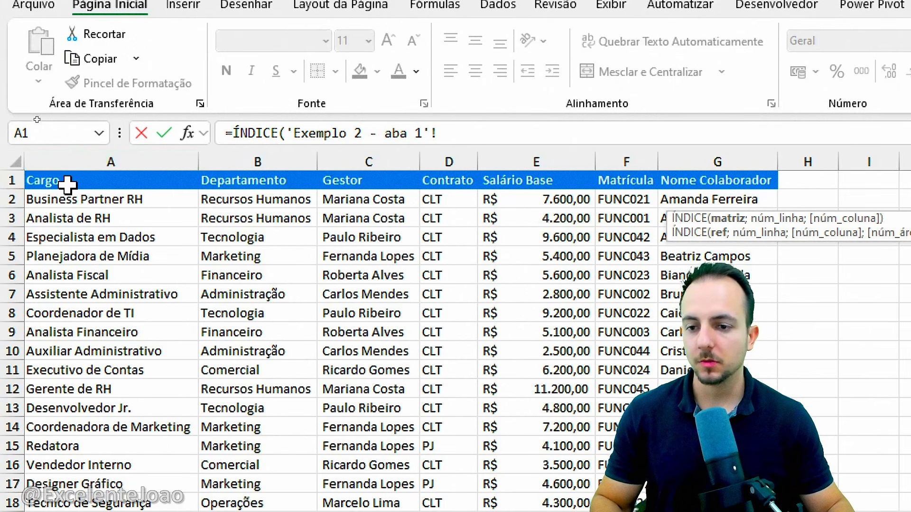
{"action": "left_click", "coordinate": [109, 162]}
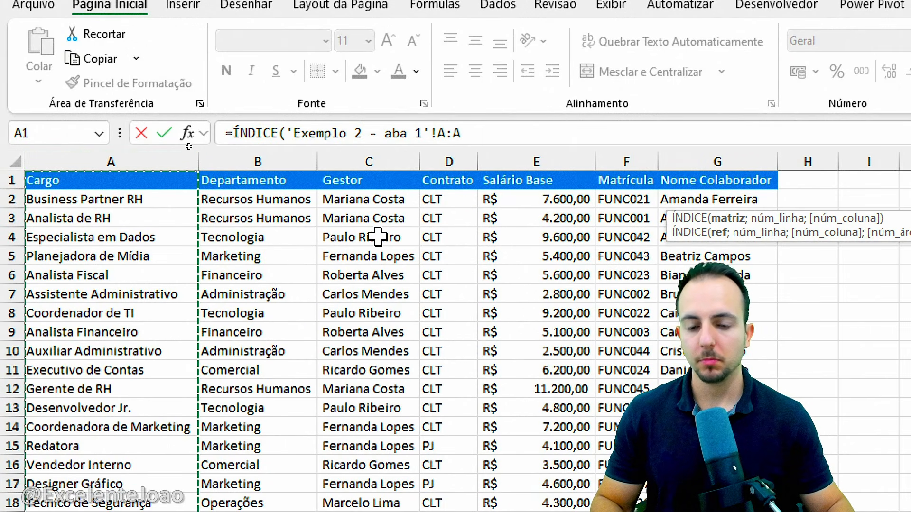
{"action": "type", "text": ";"}
Examine the núm_linha argument of ÍNDICE and the Cargo column's rows 1 to 5 on Exemplo 2 - aba 1
{"action": "key", "text": "ctrl+2"}
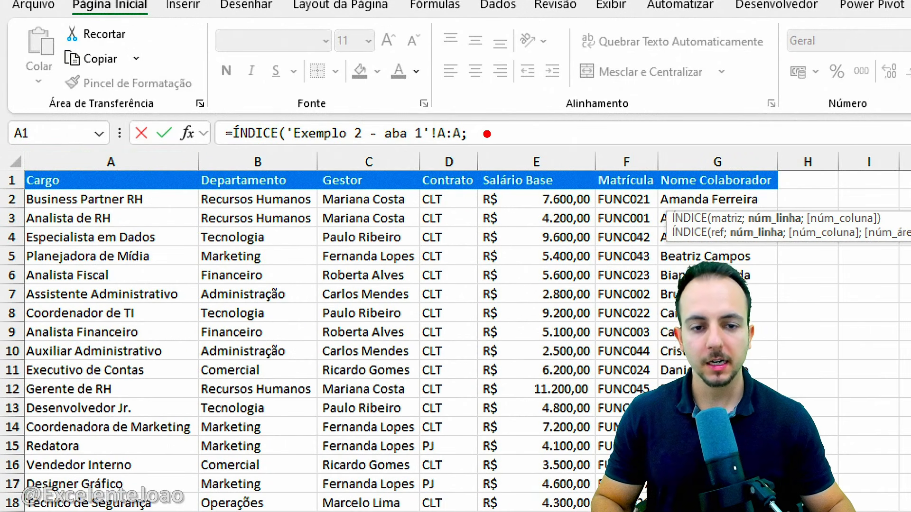
{"action": "left_click_drag", "start_coordinate": [497, 130], "coordinate": [475, 141]}
{"action": "key", "text": "Escape"}
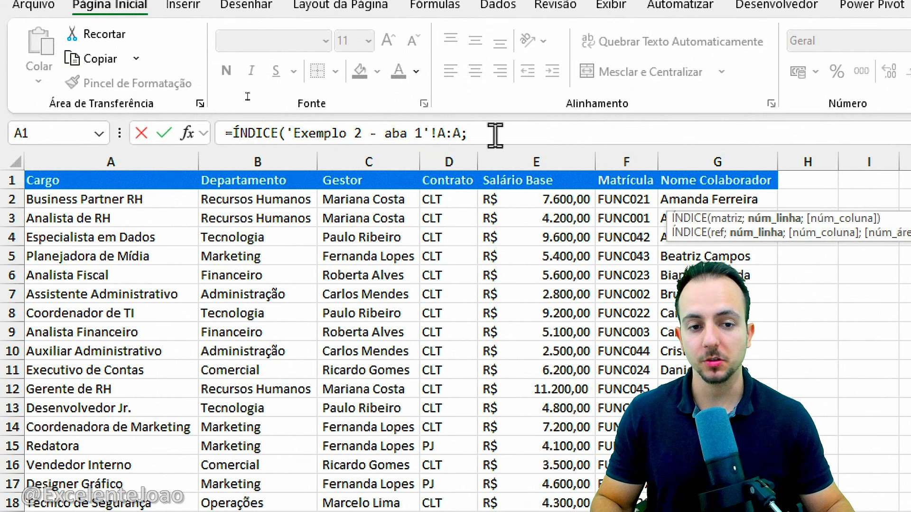
{"action": "left_click", "coordinate": [495, 136]}
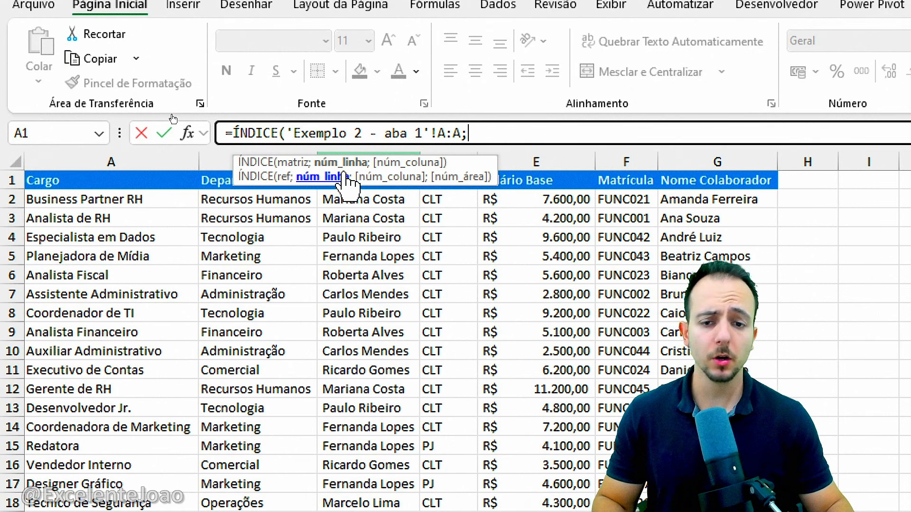
{"action": "key", "text": "ctrl+2"}
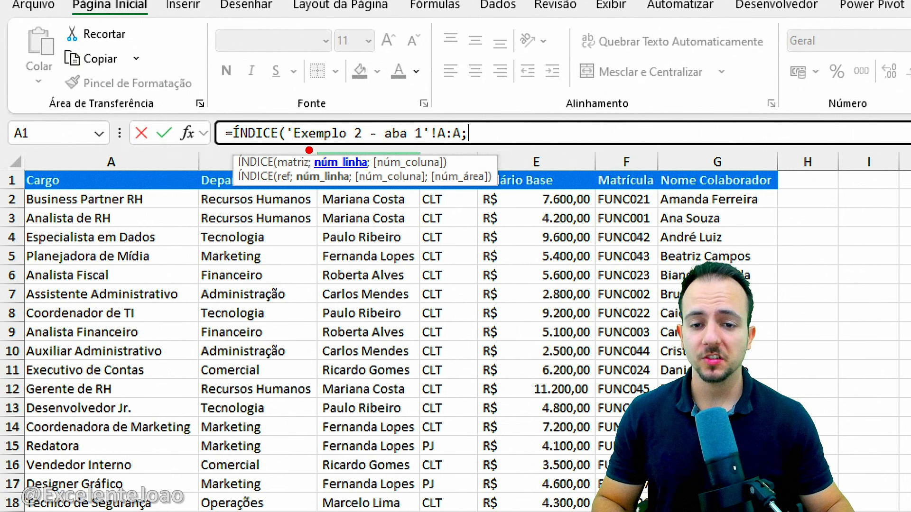
{"action": "left_click_drag", "start_coordinate": [308, 150], "coordinate": [379, 178]}
{"action": "key", "text": "ctrl+z"}
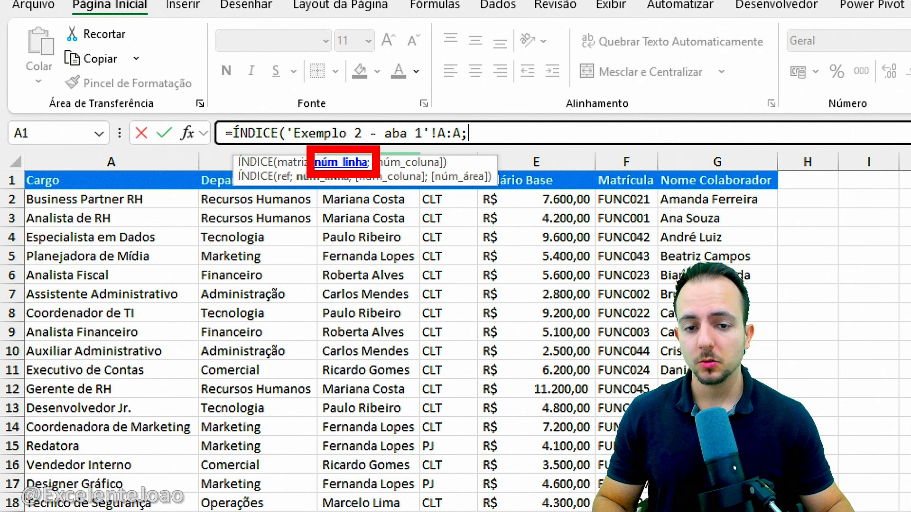
{"action": "key", "text": "ctrl+z"}
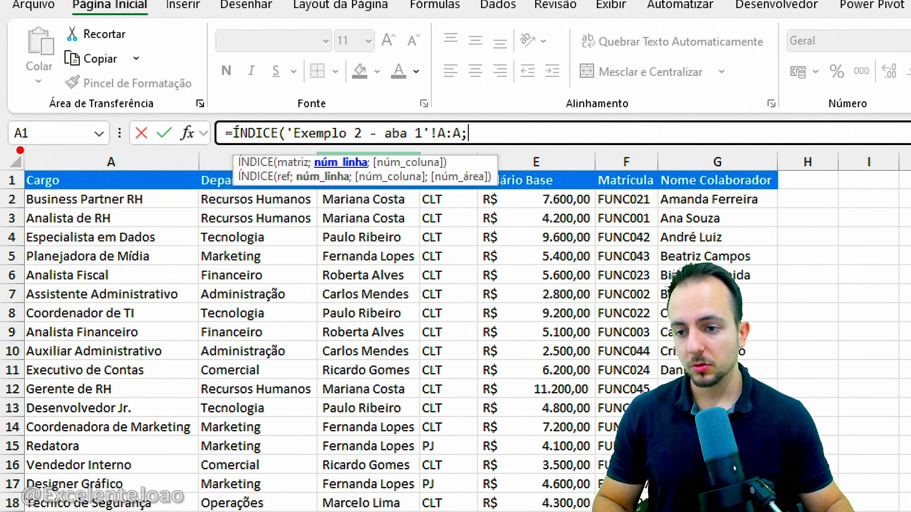
{"action": "mouse_move", "coordinate": [16, 146]}
{"action": "left_mouse_down"}
{"action": "mouse_move", "coordinate": [148, 310]}
{"action": "mouse_move", "coordinate": [203, 511]}
{"action": "left_mouse_up"}
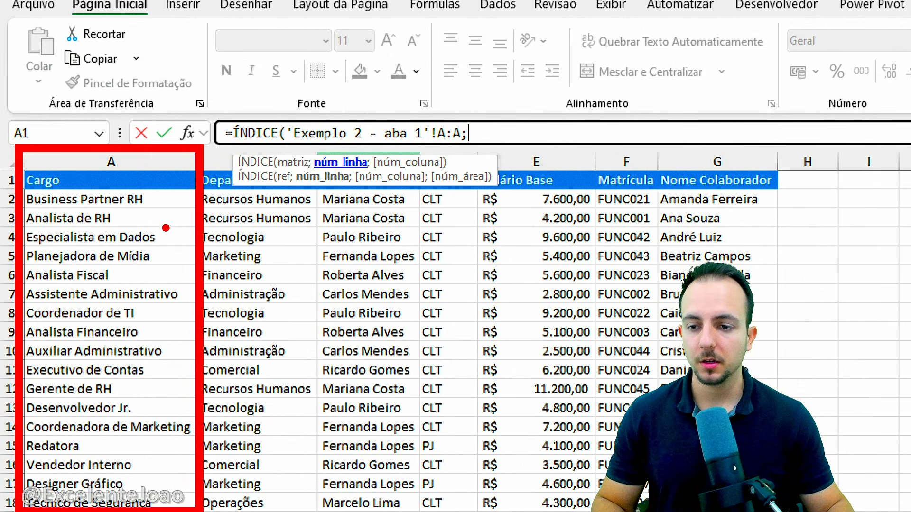
{"action": "key", "text": "ctrl+z"}
{"action": "mouse_move", "coordinate": [67, 177]}
{"action": "left_mouse_down"}
{"action": "mouse_move", "coordinate": [68, 160]}
{"action": "mouse_move", "coordinate": [71, 184]}
{"action": "left_mouse_up"}
{"action": "left_click_drag", "start_coordinate": [58, 188], "coordinate": [75, 185]}
{"action": "mouse_move", "coordinate": [152, 183]}
{"action": "left_mouse_down"}
{"action": "mouse_move", "coordinate": [168, 181]}
{"action": "mouse_move", "coordinate": [175, 204]}
{"action": "mouse_move", "coordinate": [125, 233]}
{"action": "mouse_move", "coordinate": [178, 235]}
{"action": "mouse_move", "coordinate": [168, 264]}
{"action": "left_mouse_up"}
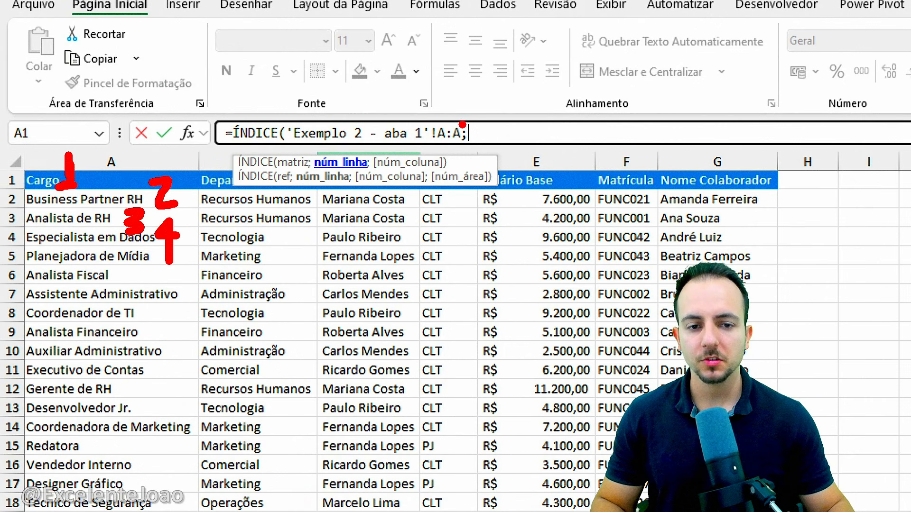
{"action": "mouse_move", "coordinate": [512, 105]}
{"action": "left_mouse_down"}
{"action": "mouse_move", "coordinate": [481, 106]}
{"action": "mouse_move", "coordinate": [476, 151]}
{"action": "left_mouse_up"}
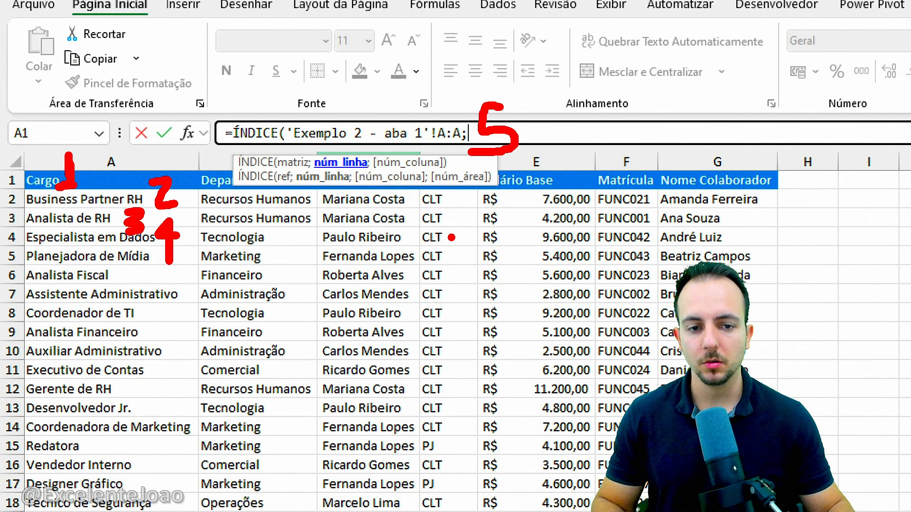
{"action": "key", "text": "ctrl+z"}
{"action": "key", "text": "ctrl+z"}
{"action": "key", "text": "ctrl+z"}
{"action": "key", "text": "ctrl+z"}
{"action": "key", "text": "ctrl+z"}
{"action": "key", "text": "ctrl+z"}
{"action": "key", "text": "ctrl+z"}
{"action": "mouse_move", "coordinate": [34, 181]}
{"action": "left_mouse_down"}
{"action": "mouse_move", "coordinate": [69, 177]}
{"action": "mouse_move", "coordinate": [100, 198]}
{"action": "left_mouse_up"}
{"action": "left_click_drag", "start_coordinate": [48, 220], "coordinate": [98, 217]}
{"action": "left_click_drag", "start_coordinate": [47, 241], "coordinate": [107, 237]}
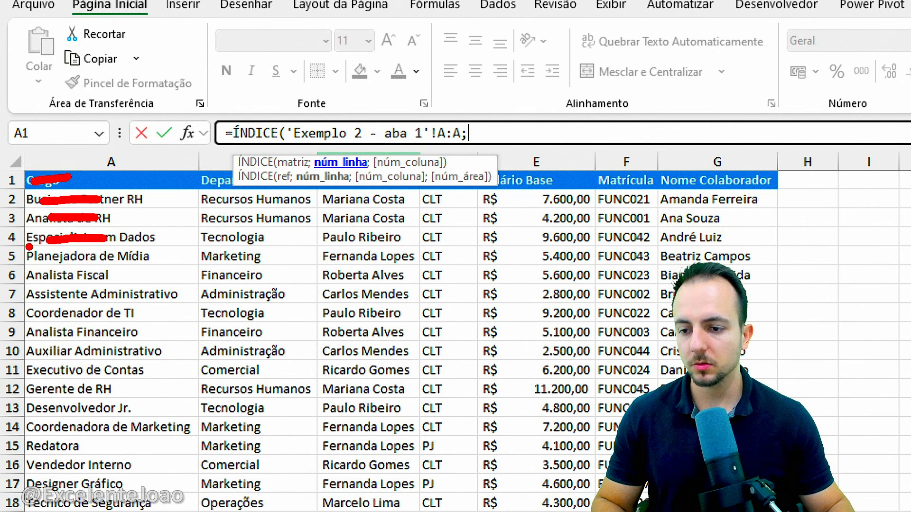
{"action": "mouse_move", "coordinate": [16, 242]}
{"action": "left_mouse_down"}
{"action": "mouse_move", "coordinate": [170, 272]}
{"action": "mouse_move", "coordinate": [220, 315]}
{"action": "left_mouse_up"}
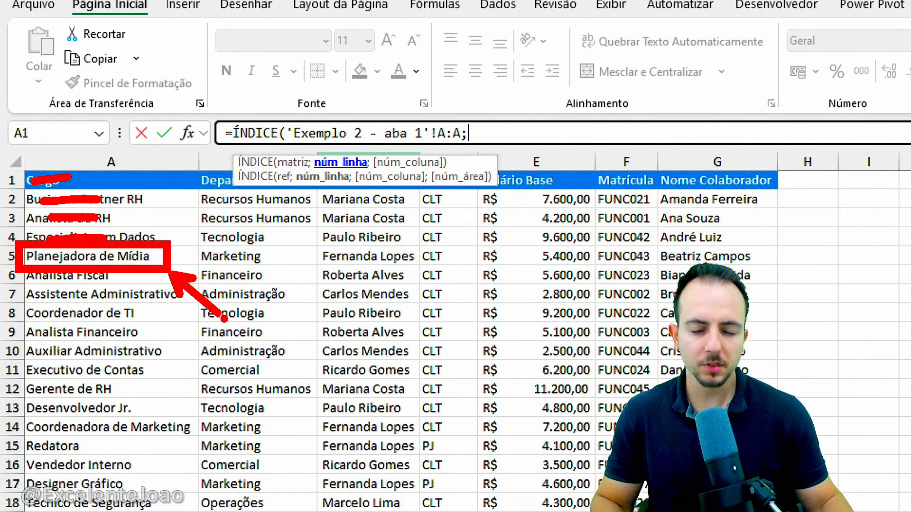
Set the ÍNDICE row number to 5 and confirm the formula in the first Cargo cell, H2
{"action": "key", "text": "Escape"}
{"action": "left_click", "coordinate": [810, 135]}
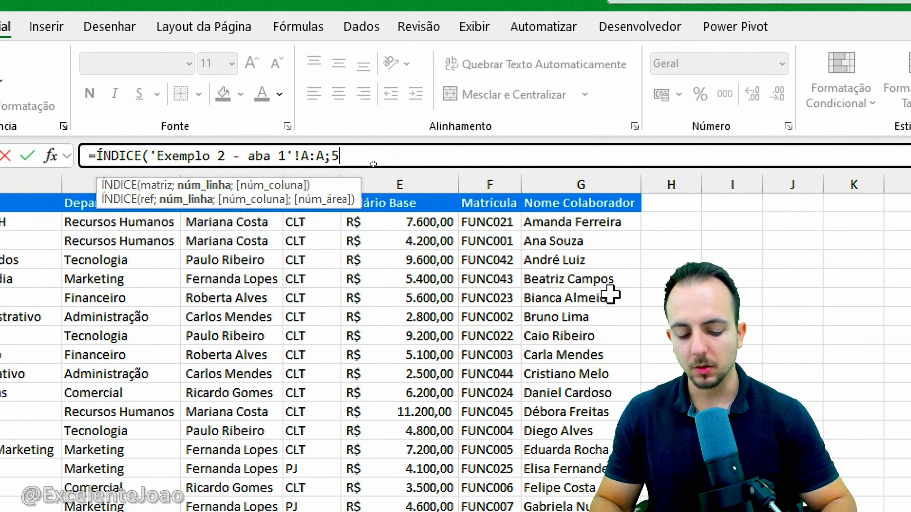
{"action": "key", "text": "Return"}
Compare the result in the first Cargo cell, H2, with that row's Matrícula and Nome Colaborador
{"action": "key", "text": "ctrl+2"}
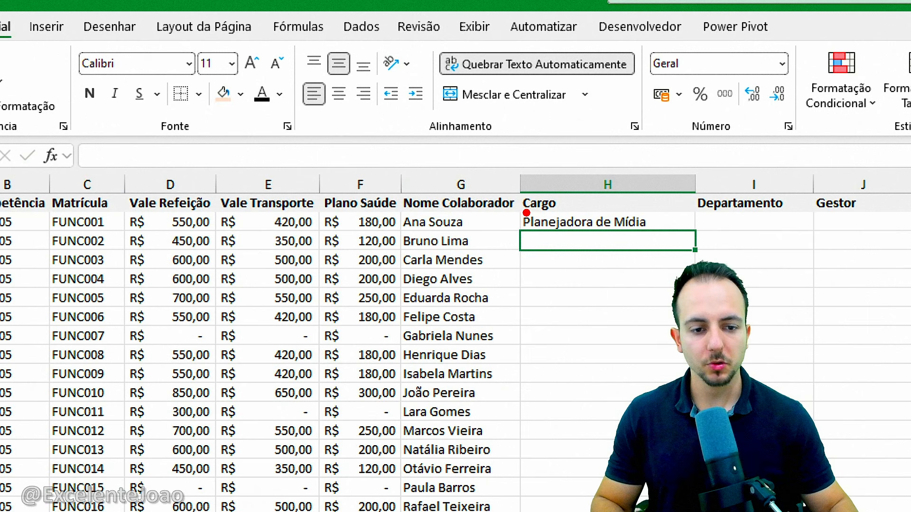
{"action": "left_click_drag", "start_coordinate": [509, 207], "coordinate": [662, 238]}
{"action": "left_click_drag", "start_coordinate": [659, 244], "coordinate": [693, 279]}
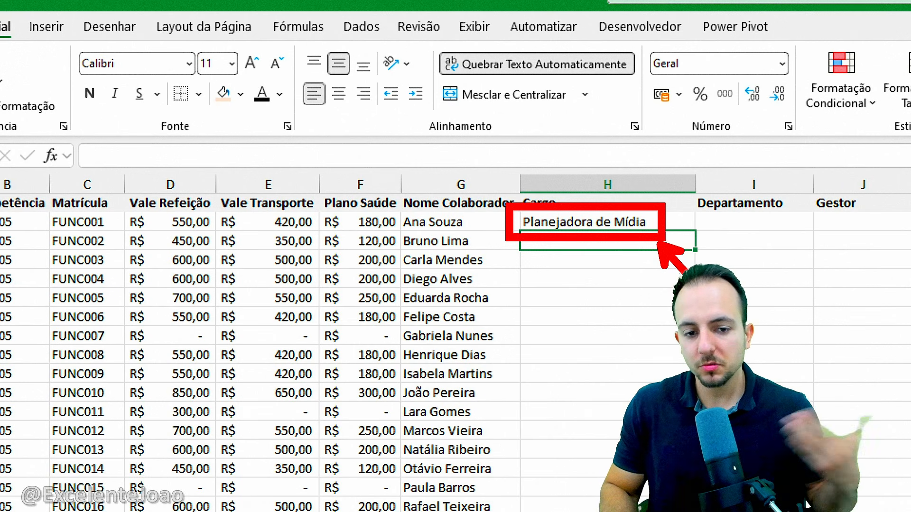
{"action": "key", "text": "Escape"}
{"action": "key", "text": "ctrl+2"}
{"action": "mouse_move", "coordinate": [453, 207]}
{"action": "left_mouse_down"}
{"action": "mouse_move", "coordinate": [441, 204]}
{"action": "mouse_move", "coordinate": [454, 242]}
{"action": "mouse_move", "coordinate": [453, 204]}
{"action": "left_mouse_up"}
{"action": "mouse_move", "coordinate": [100, 207]}
{"action": "left_mouse_down"}
{"action": "mouse_move", "coordinate": [69, 203]}
{"action": "mouse_move", "coordinate": [94, 243]}
{"action": "mouse_move", "coordinate": [90, 200]}
{"action": "left_mouse_up"}
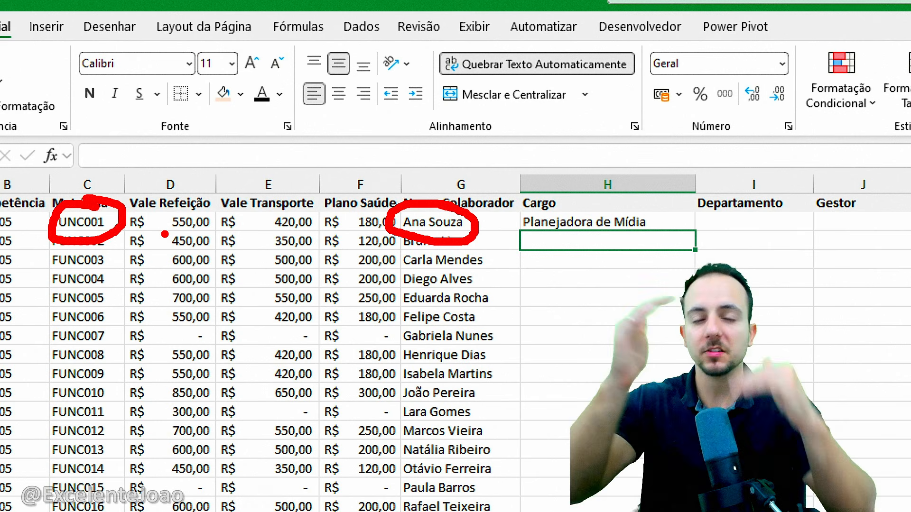
{"action": "key", "text": "Escape"}
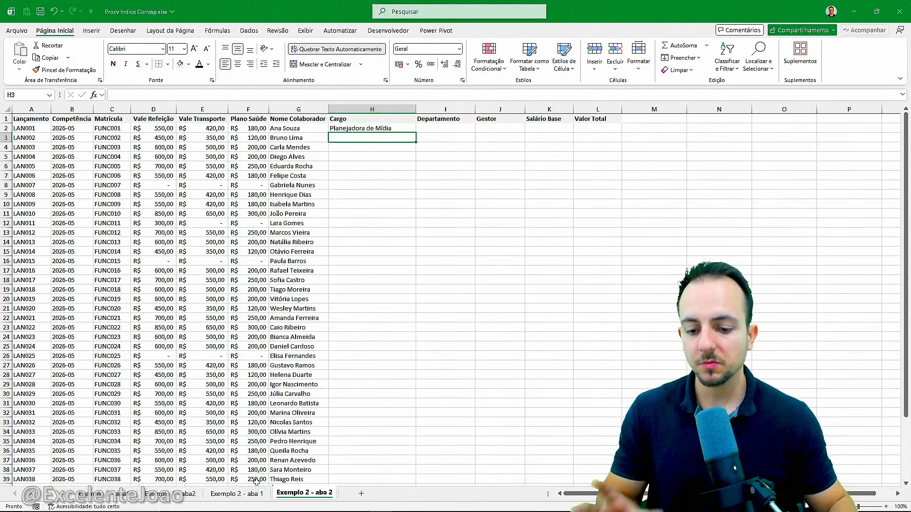
On Exemplo 2 - aba 1, check which row of the Matrícula column holds the first employee's code and its matching Cargo
{"action": "left_click", "coordinate": [237, 493]}
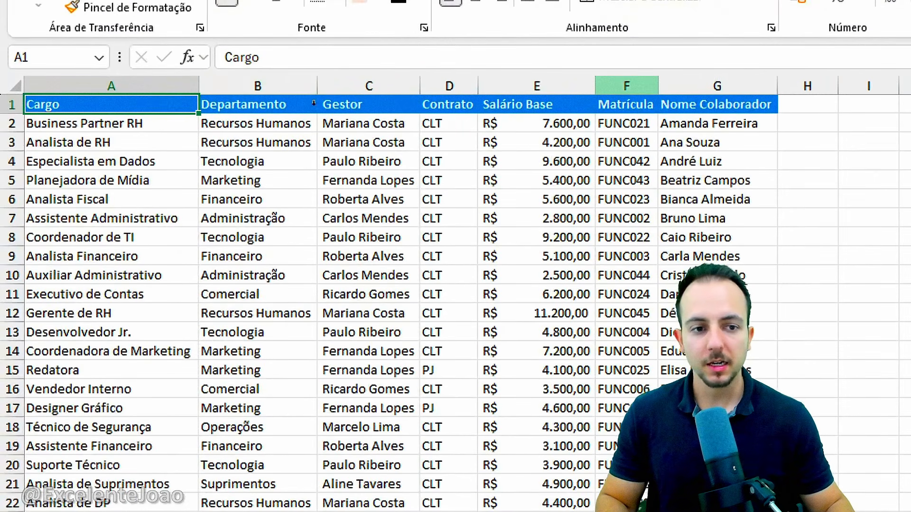
{"action": "mouse_move", "coordinate": [589, 64]}
{"action": "left_mouse_down"}
{"action": "mouse_move", "coordinate": [658, 256]}
{"action": "mouse_move", "coordinate": [662, 511]}
{"action": "left_mouse_up"}
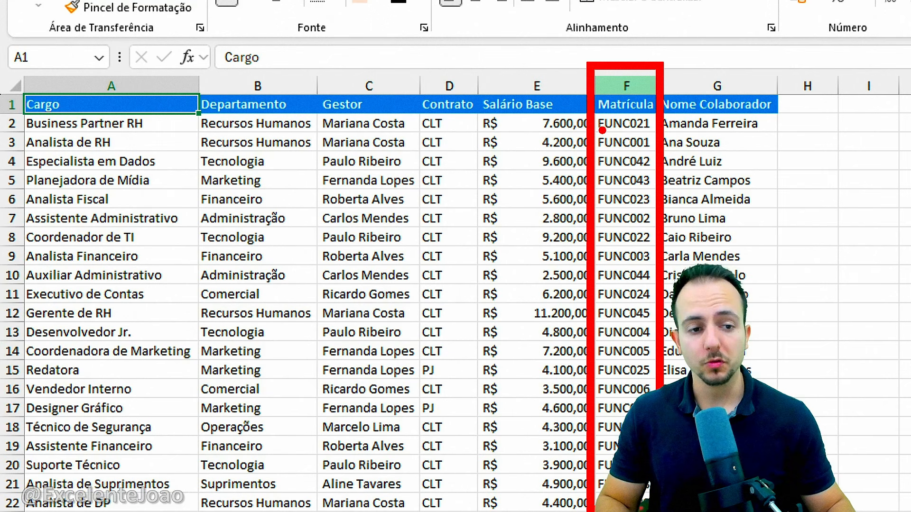
{"action": "left_click_drag", "start_coordinate": [589, 126], "coordinate": [671, 159]}
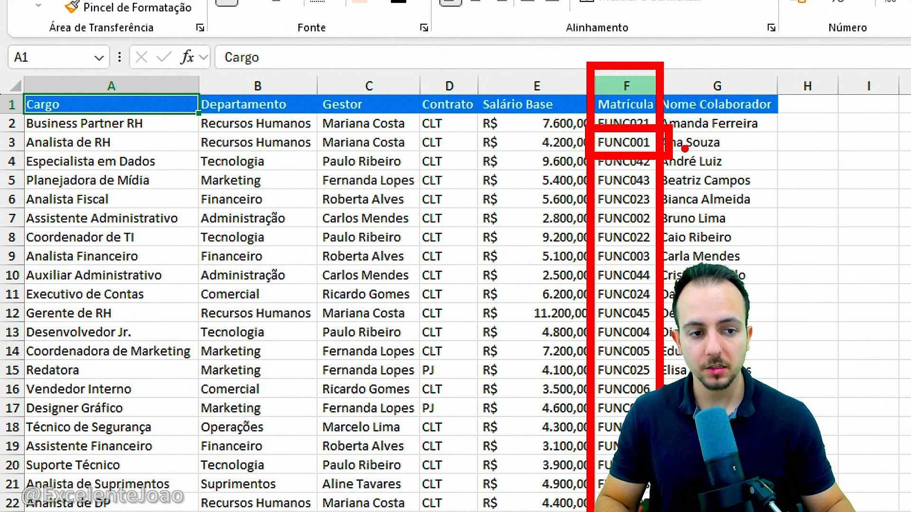
{"action": "key", "text": "ctrl+z"}
{"action": "left_click_drag", "start_coordinate": [597, 104], "coordinate": [657, 105]}
{"action": "mouse_move", "coordinate": [597, 124]}
{"action": "left_mouse_down"}
{"action": "mouse_move", "coordinate": [658, 127]}
{"action": "mouse_move", "coordinate": [651, 148]}
{"action": "mouse_move", "coordinate": [679, 152]}
{"action": "mouse_move", "coordinate": [677, 172]}
{"action": "left_mouse_up"}
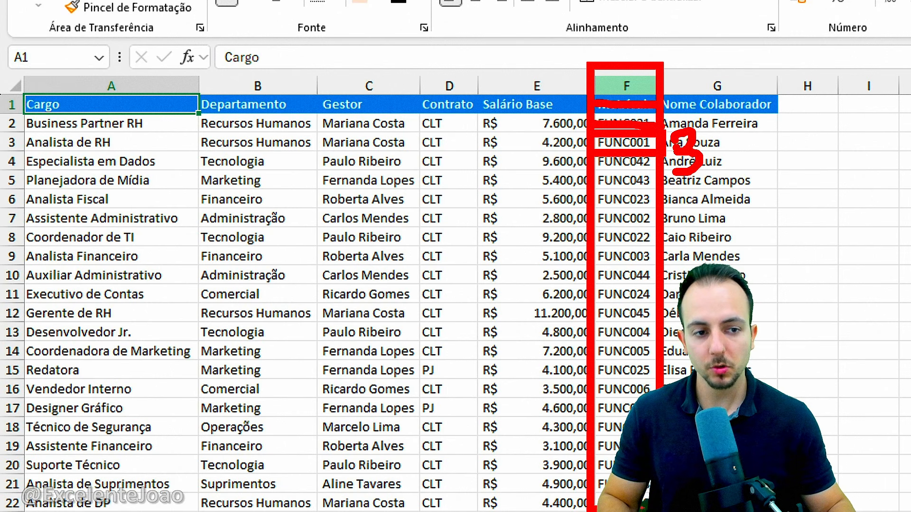
{"action": "left_click_drag", "start_coordinate": [12, 125], "coordinate": [218, 176]}
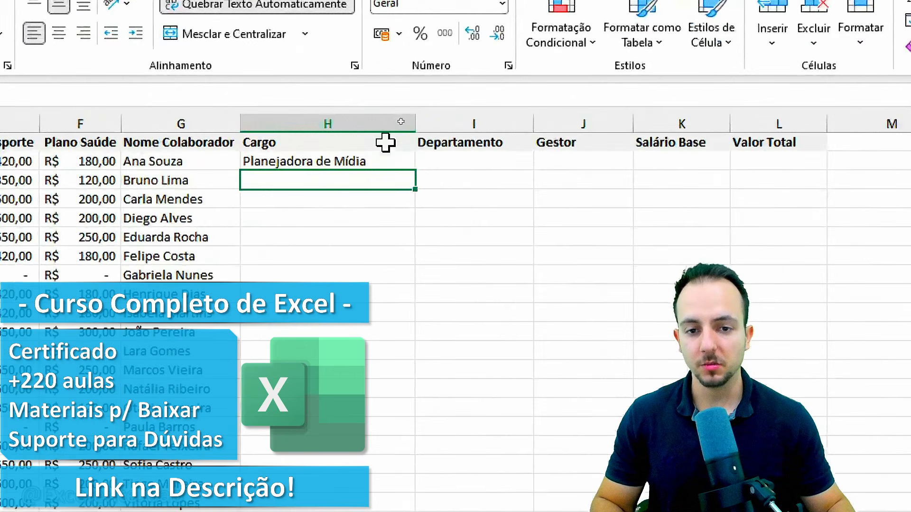
Delete the fixed-row formula from the first Cargo cell, H2, of Exemplo 2 - aba 2 and start a new ÍNDICE formula there
{"action": "left_click", "coordinate": [401, 128]}
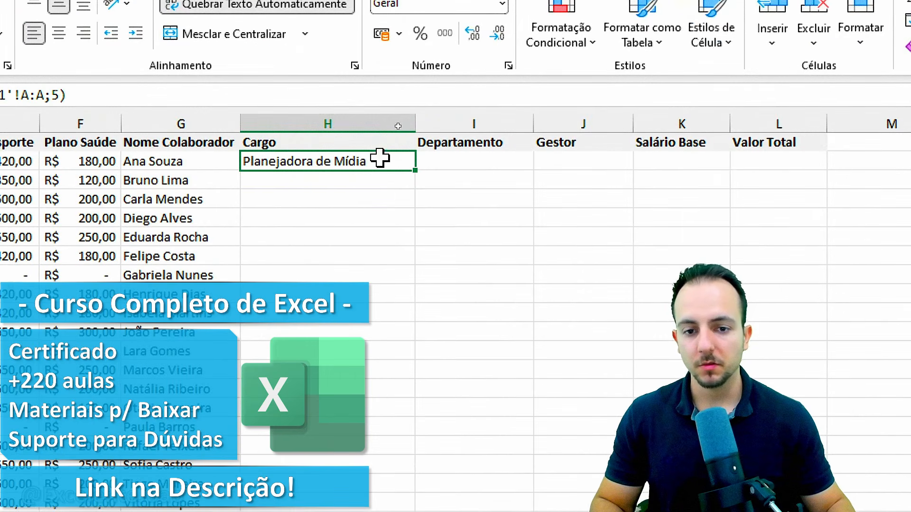
{"action": "key", "text": "Delete"}
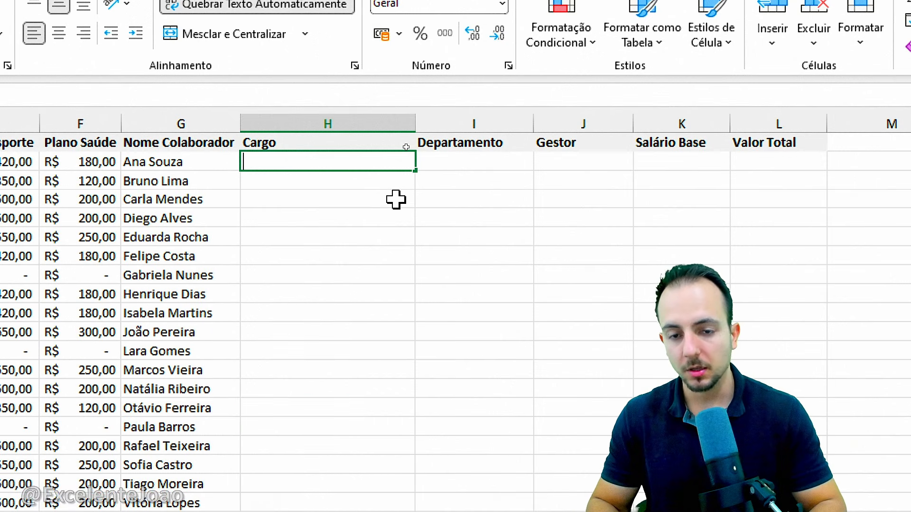
{"action": "type", "text": "=ÍNDI"}
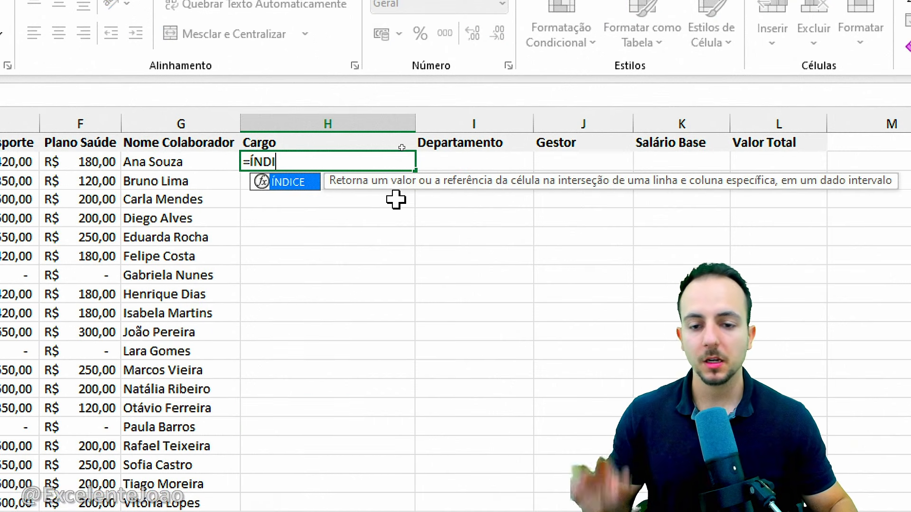
{"action": "double_click", "coordinate": [301, 185]}
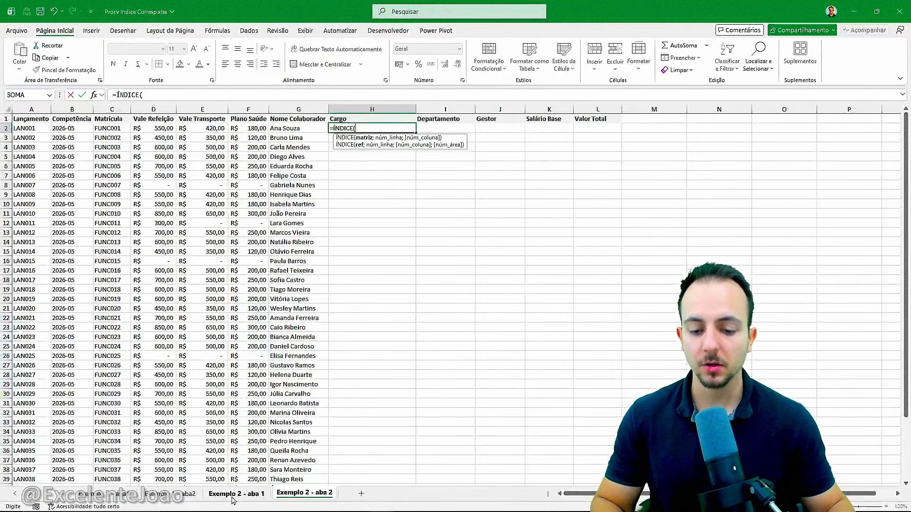
Set the new ÍNDICE matrix to the Cargo column A:A of Exemplo 2 - aba 1 and advance to the row number
{"action": "left_click", "coordinate": [233, 499]}
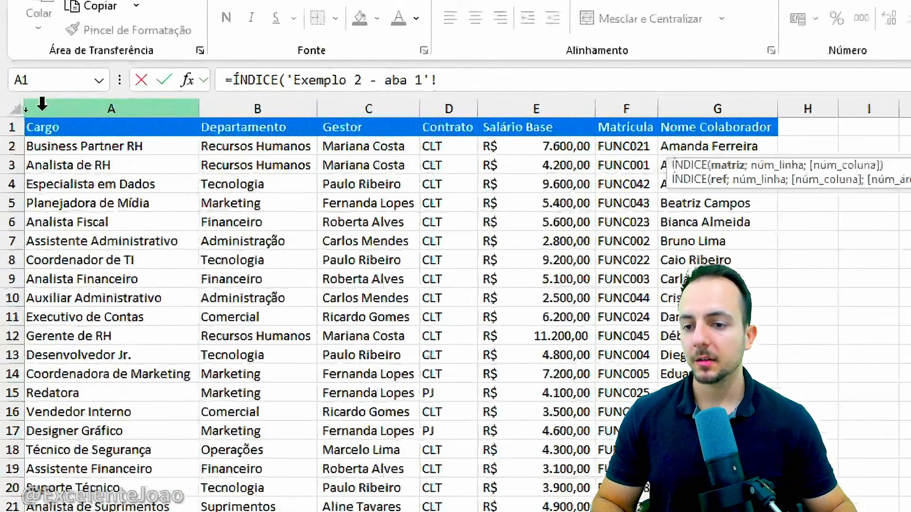
{"action": "left_click", "coordinate": [56, 109]}
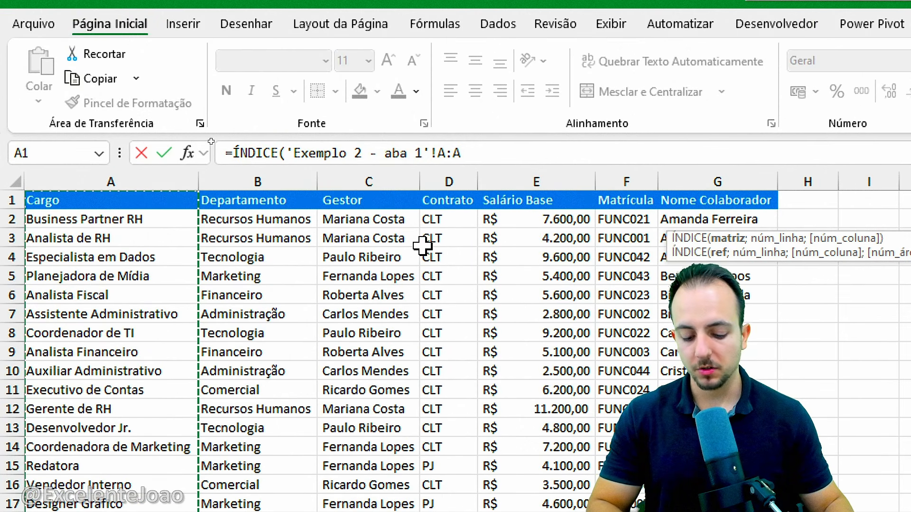
{"action": "type", "text": ";"}
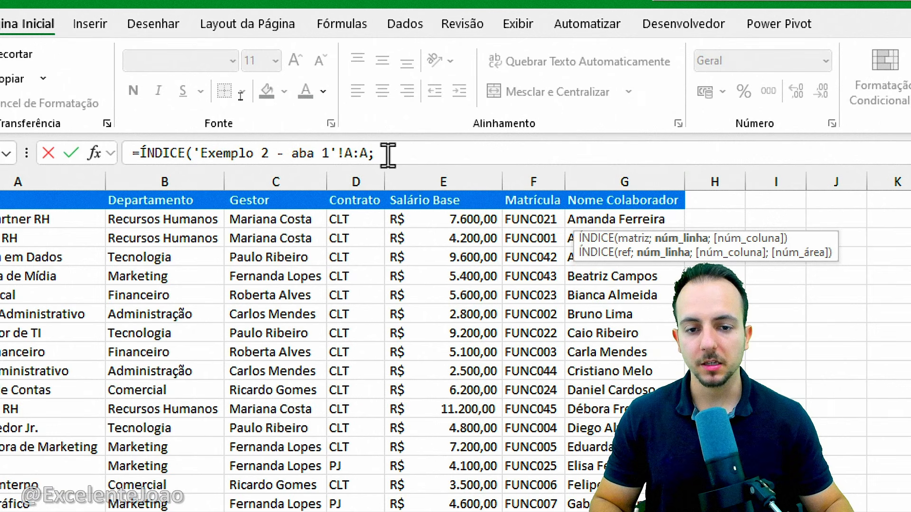
Nest a CORRESP function as the row-number argument of the ÍNDICE formula
{"action": "left_click", "coordinate": [399, 152]}
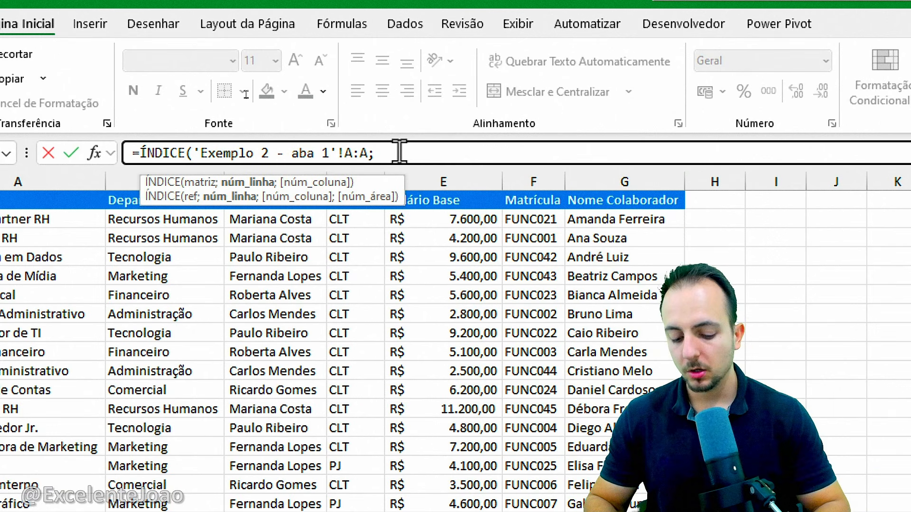
{"action": "type", "text": "CORR"}
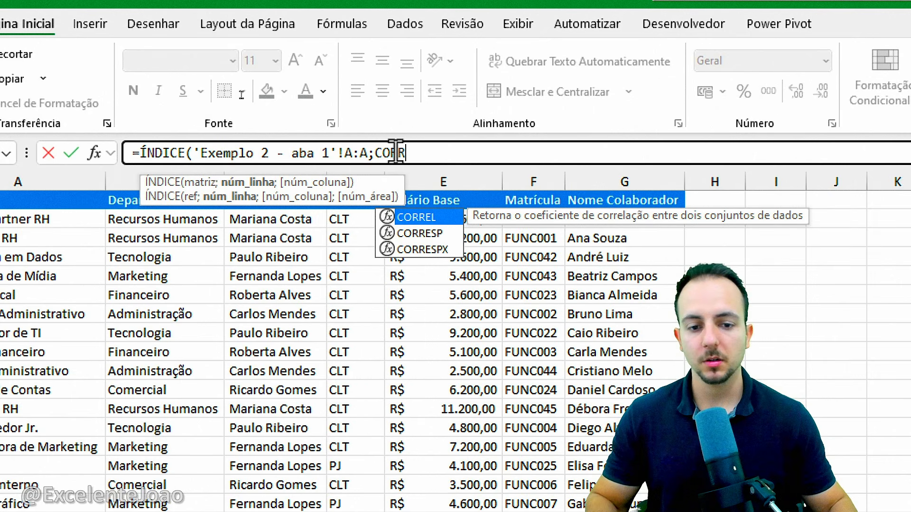
{"action": "left_click", "coordinate": [452, 232]}
{"action": "double_click", "coordinate": [453, 233]}
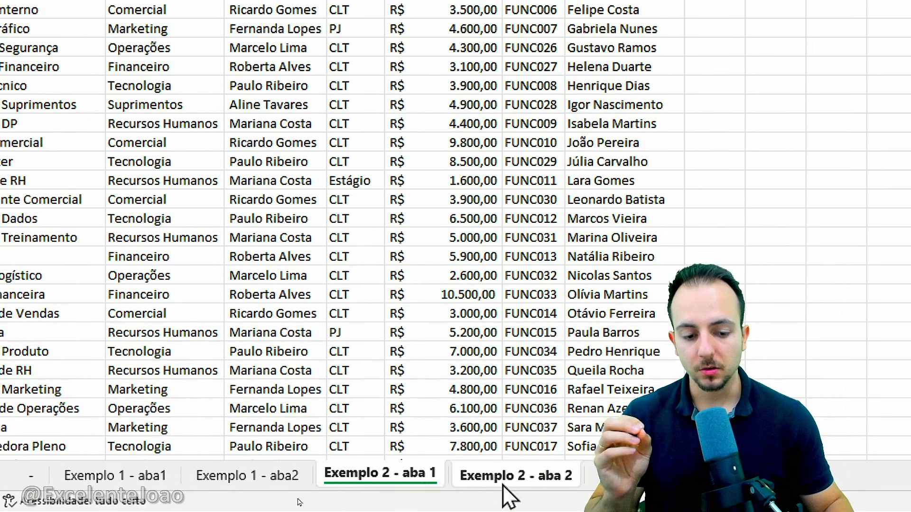
Set the CORRESP lookup value to the Matrícula cell C2 of Exemplo 2 - aba 2 and advance to the lookup matrix
{"action": "left_click", "coordinate": [506, 475]}
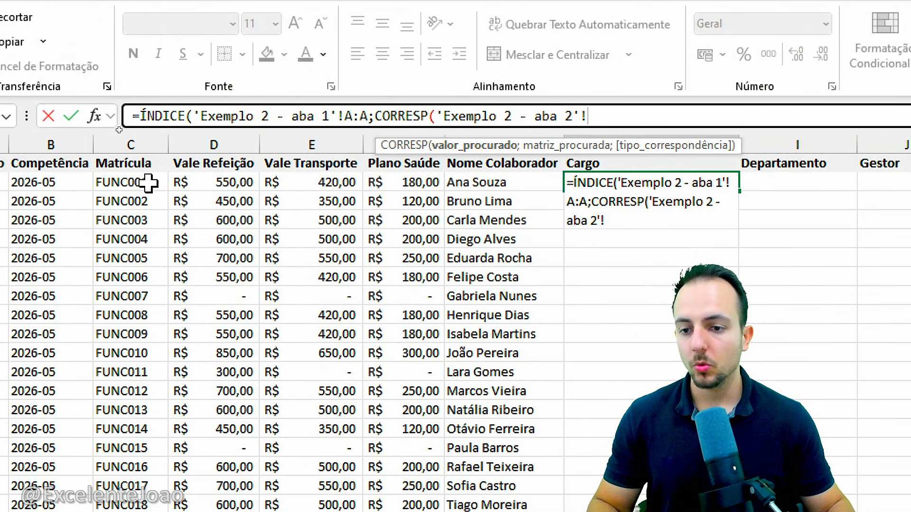
{"action": "left_click", "coordinate": [152, 183]}
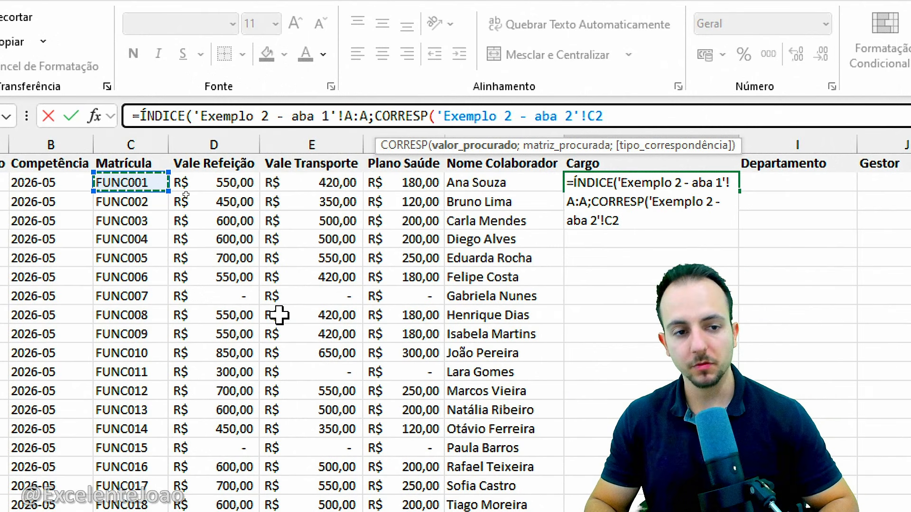
{"action": "type", "text": ";"}
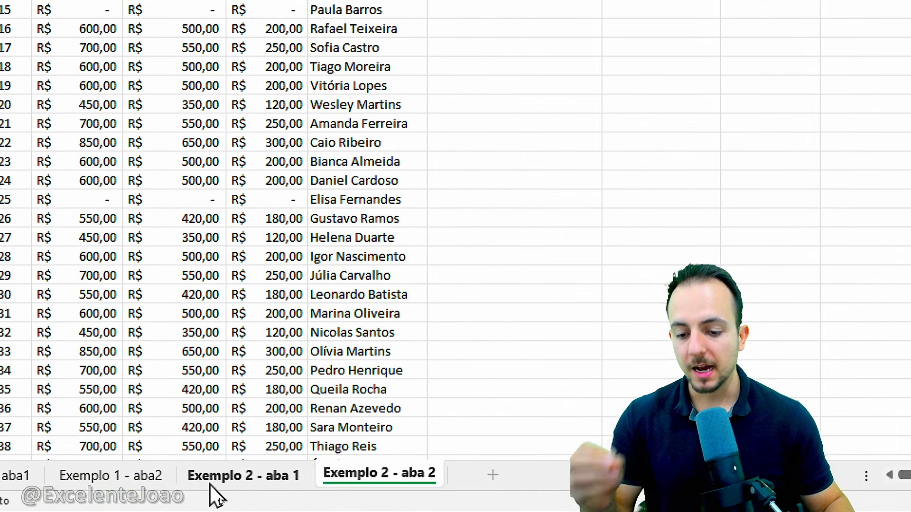
Set the CORRESP lookup matrix to the Matrícula column F:F of Exemplo 2 - aba 1
{"action": "left_click", "coordinate": [211, 484]}
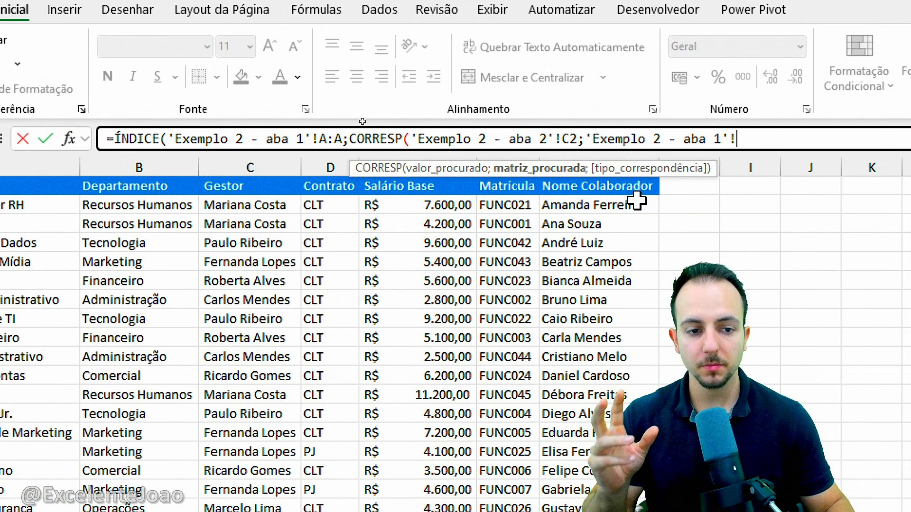
{"action": "left_click", "coordinate": [648, 164]}
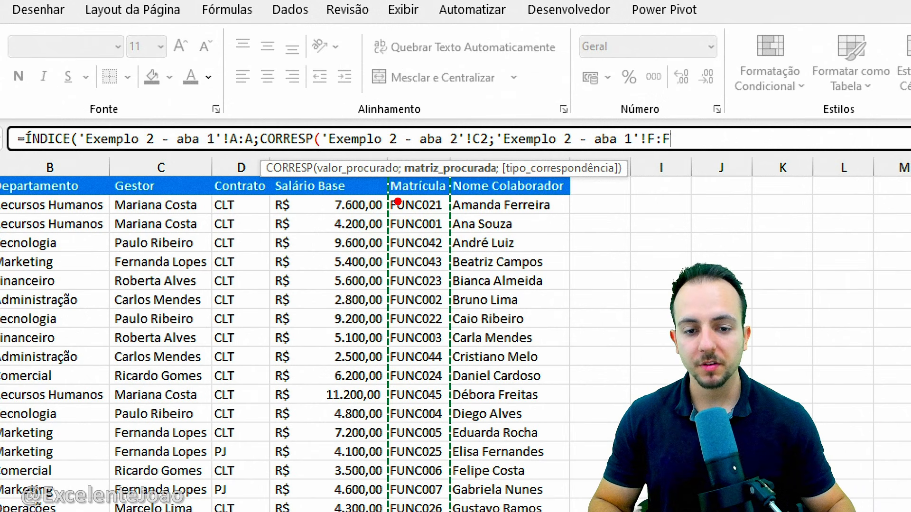
{"action": "left_click_drag", "start_coordinate": [398, 202], "coordinate": [469, 201]}
{"action": "left_click_drag", "start_coordinate": [378, 225], "coordinate": [435, 221]}
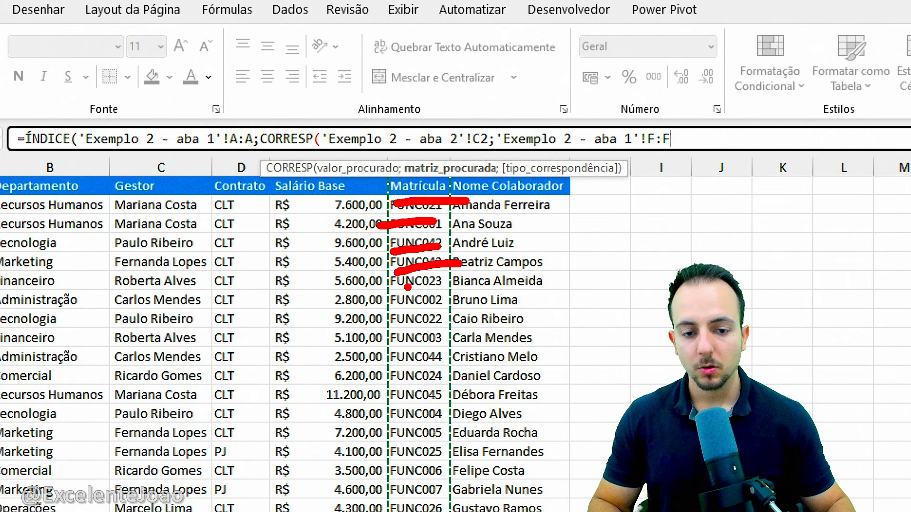
{"action": "left_click_drag", "start_coordinate": [382, 287], "coordinate": [456, 313]}
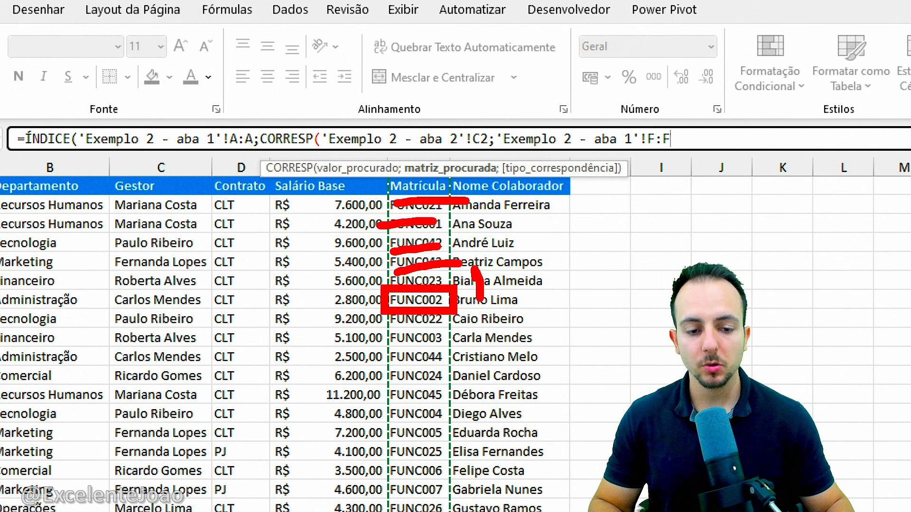
{"action": "left_click_drag", "start_coordinate": [517, 287], "coordinate": [535, 283]}
{"action": "left_click", "coordinate": [527, 274]}
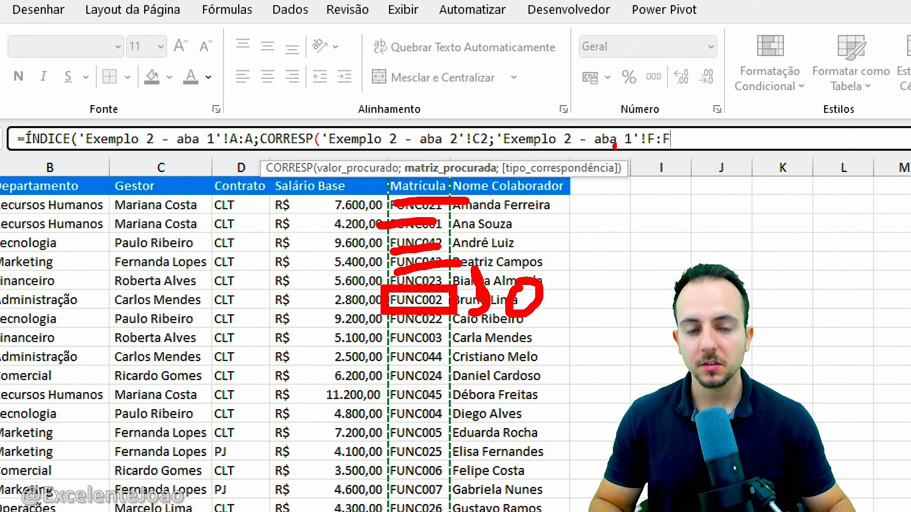
{"action": "mouse_move", "coordinate": [473, 227]}
{"action": "left_mouse_down"}
{"action": "mouse_move", "coordinate": [588, 327]}
{"action": "mouse_move", "coordinate": [470, 228]}
{"action": "left_mouse_up"}
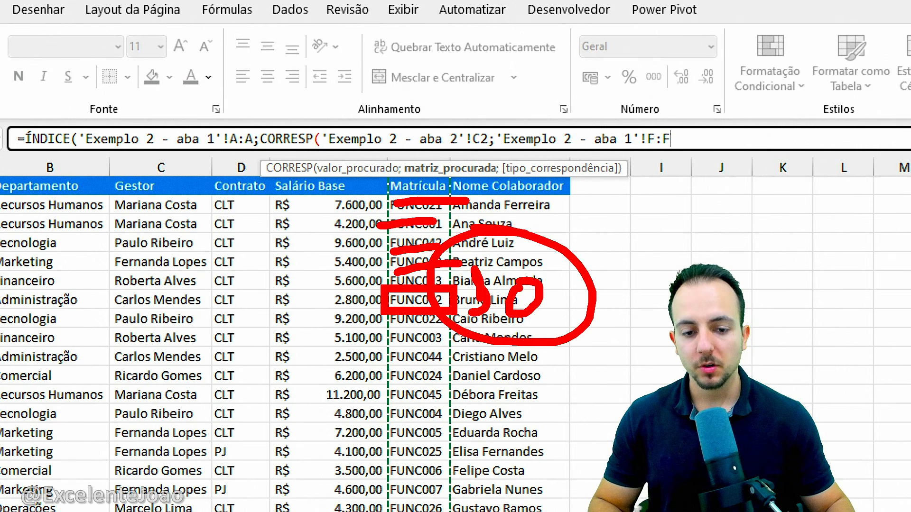
{"action": "left_click_drag", "start_coordinate": [365, 304], "coordinate": [2, 298]}
{"action": "left_click_drag", "start_coordinate": [38, 273], "coordinate": [62, 322]}
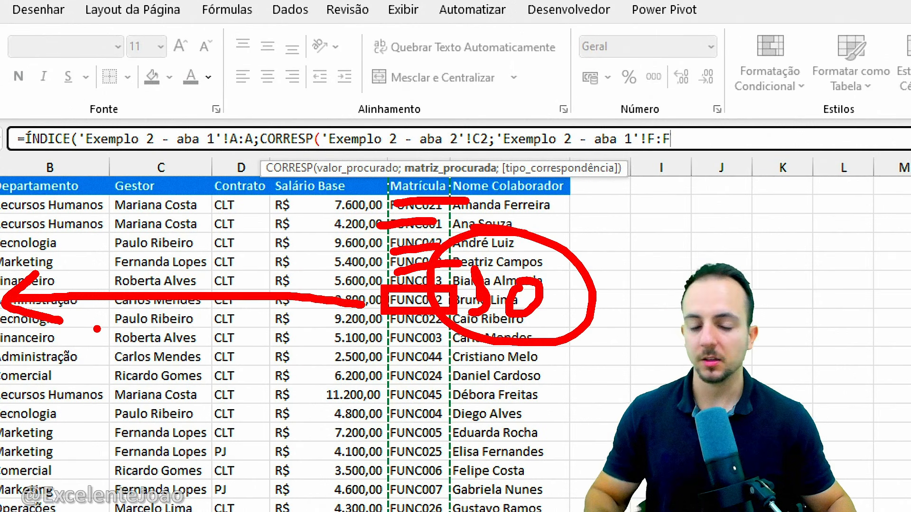
{"action": "key", "text": "Escape"}
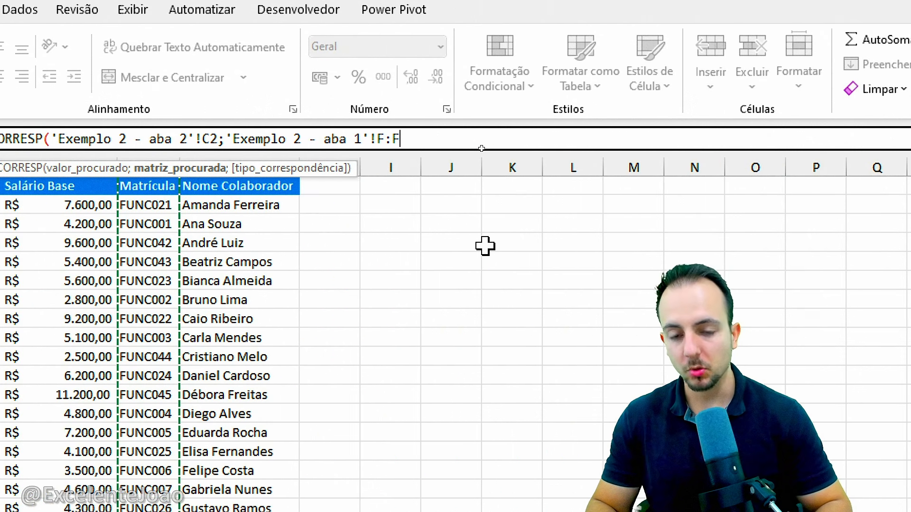
Advance to the CORRESP match type and choose 0 - Correspondência exata
{"action": "type", "text": ";"}
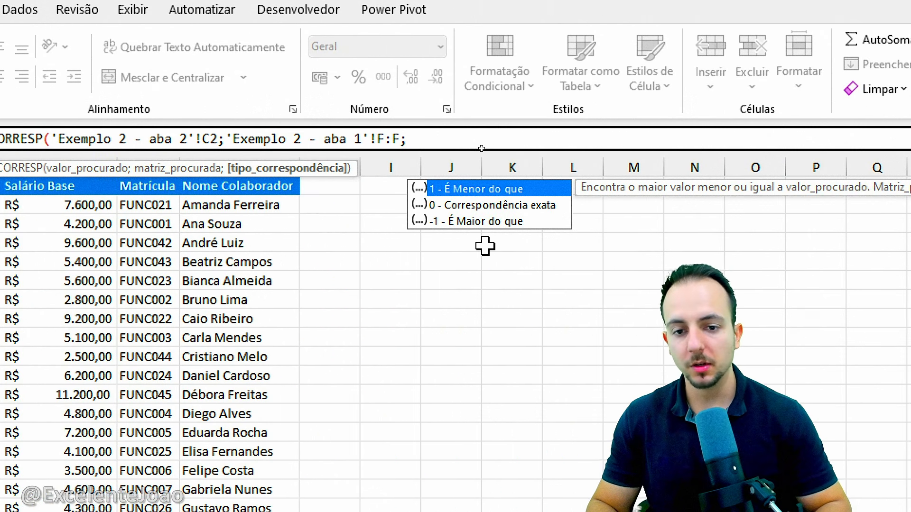
{"action": "left_click", "coordinate": [477, 213]}
{"action": "left_click", "coordinate": [493, 222]}
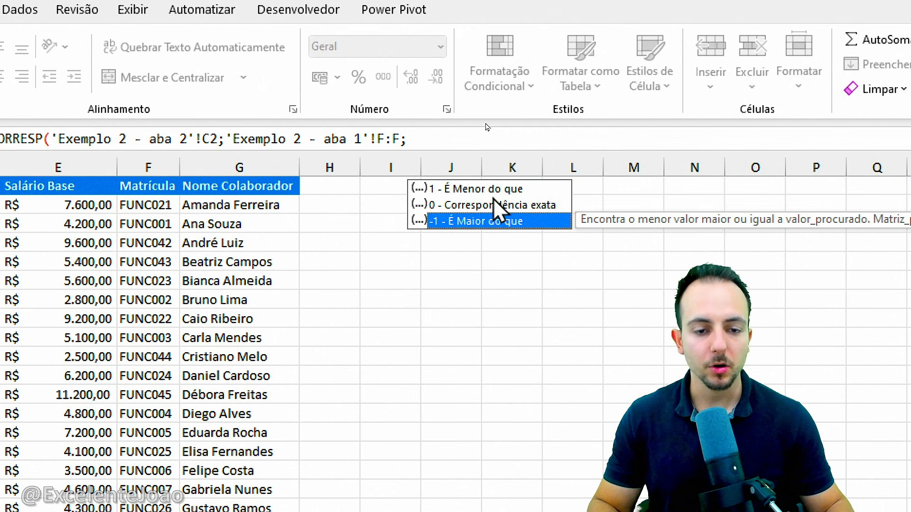
{"action": "left_click", "coordinate": [493, 190]}
{"action": "left_click", "coordinate": [490, 205]}
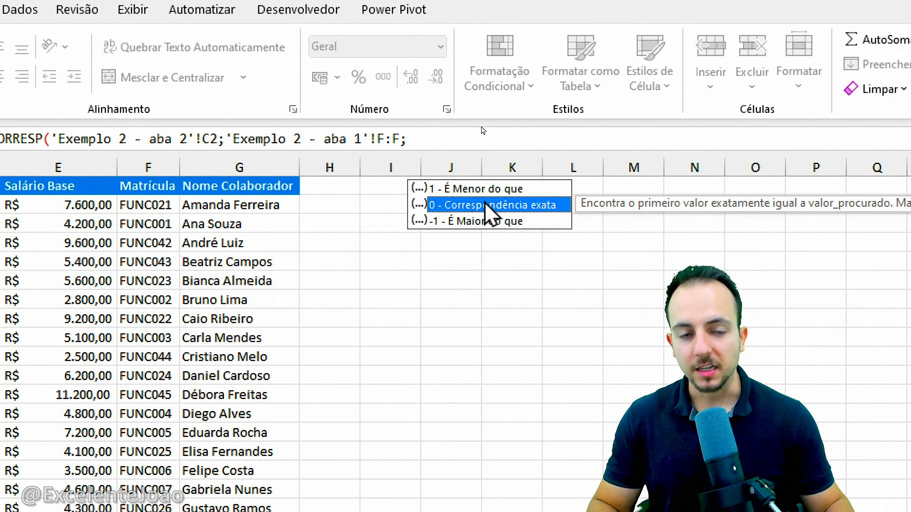
{"action": "double_click", "coordinate": [485, 205]}
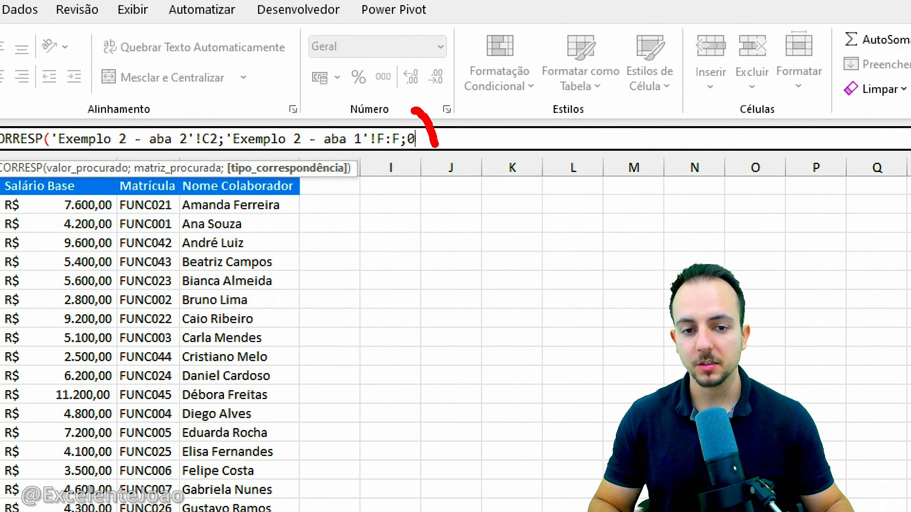
{"action": "left_click_drag", "start_coordinate": [430, 89], "coordinate": [443, 216]}
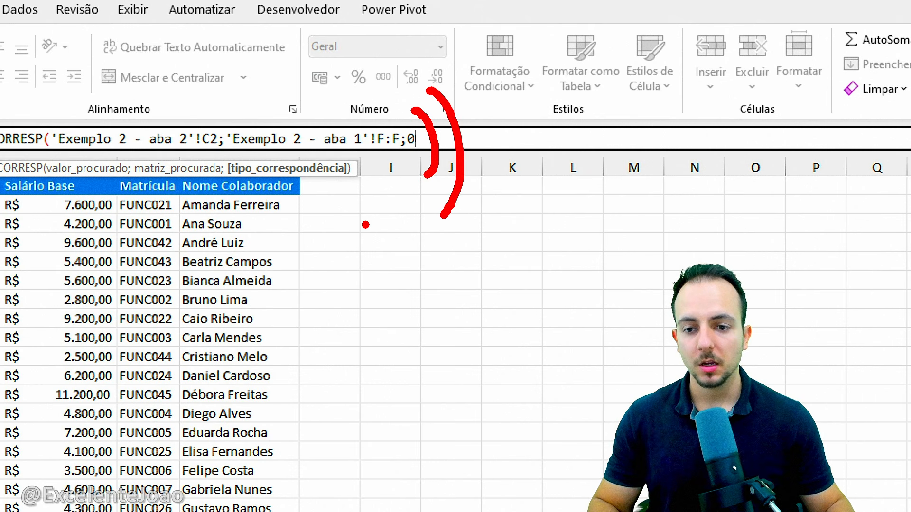
{"action": "key", "text": "Escape"}
{"action": "key", "text": "ctrl+2"}
{"action": "left_click_drag", "start_coordinate": [264, 118], "coordinate": [275, 116]}
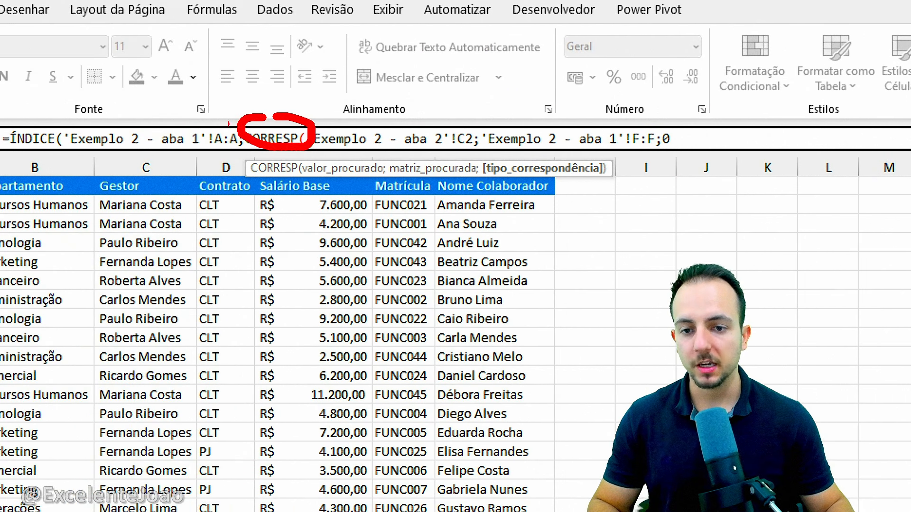
{"action": "left_click_drag", "start_coordinate": [5, 127], "coordinate": [49, 118]}
{"action": "key", "text": "Escape"}
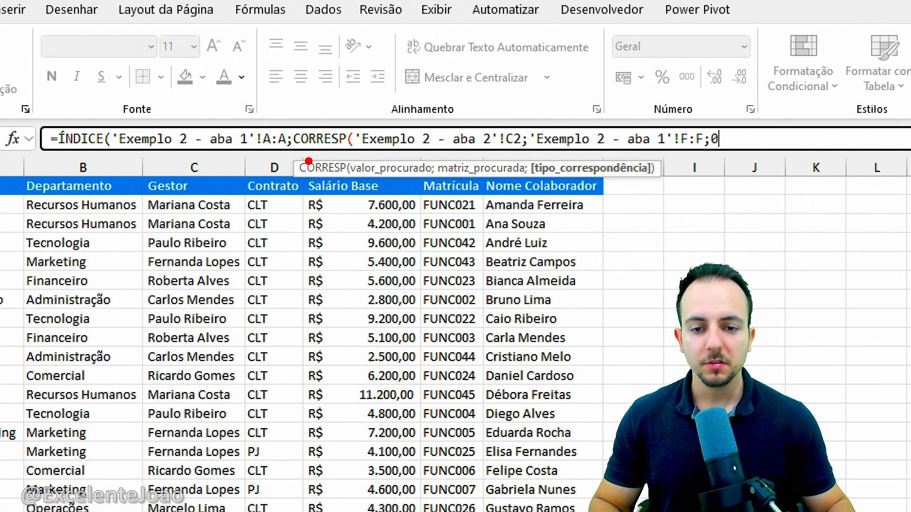
{"action": "mouse_move", "coordinate": [285, 149]}
{"action": "left_mouse_down"}
{"action": "mouse_move", "coordinate": [489, 198]}
{"action": "mouse_move", "coordinate": [670, 188]}
{"action": "mouse_move", "coordinate": [712, 231]}
{"action": "left_mouse_up"}
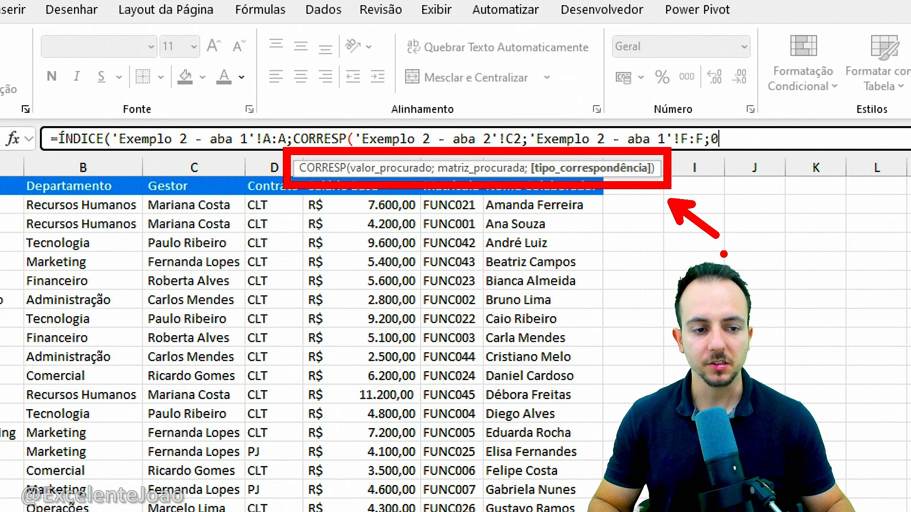
{"action": "key", "text": "Escape"}
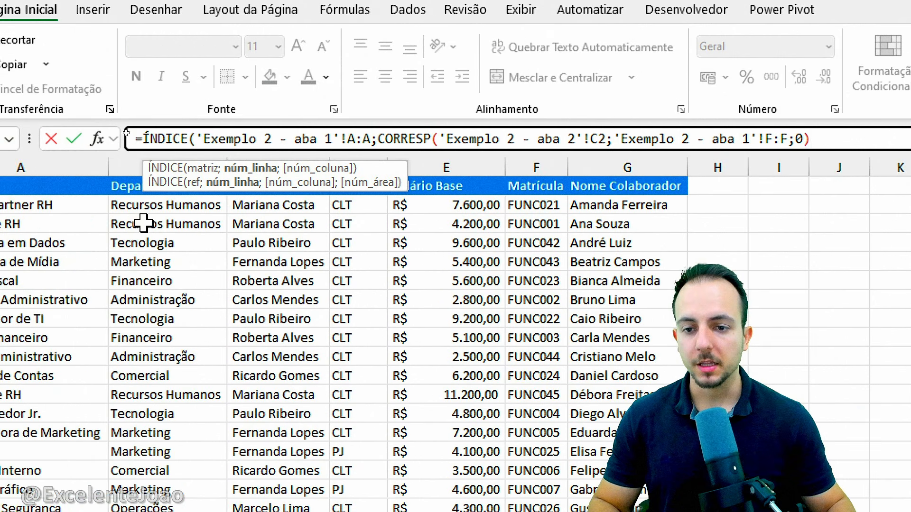
{"action": "left_click_drag", "start_coordinate": [142, 158], "coordinate": [402, 205]}
{"action": "left_click_drag", "start_coordinate": [191, 218], "coordinate": [283, 217]}
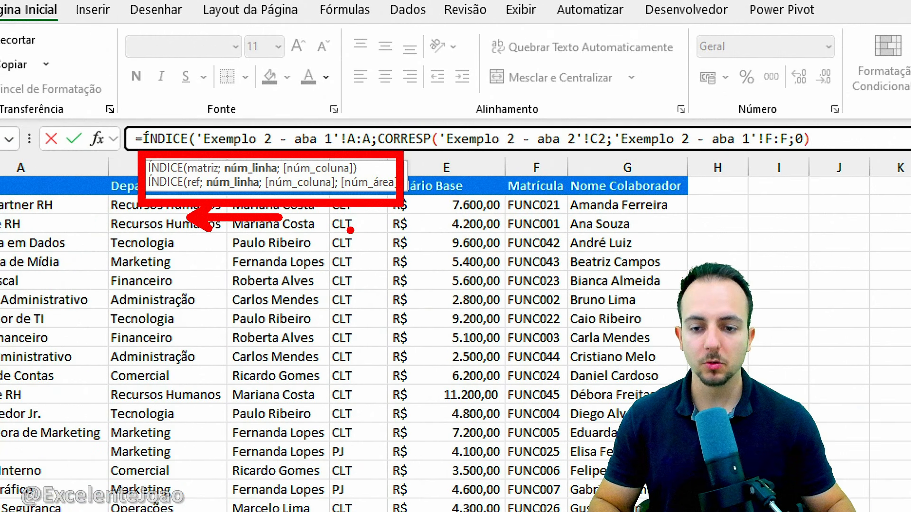
{"action": "left_click_drag", "start_coordinate": [173, 120], "coordinate": [152, 135]}
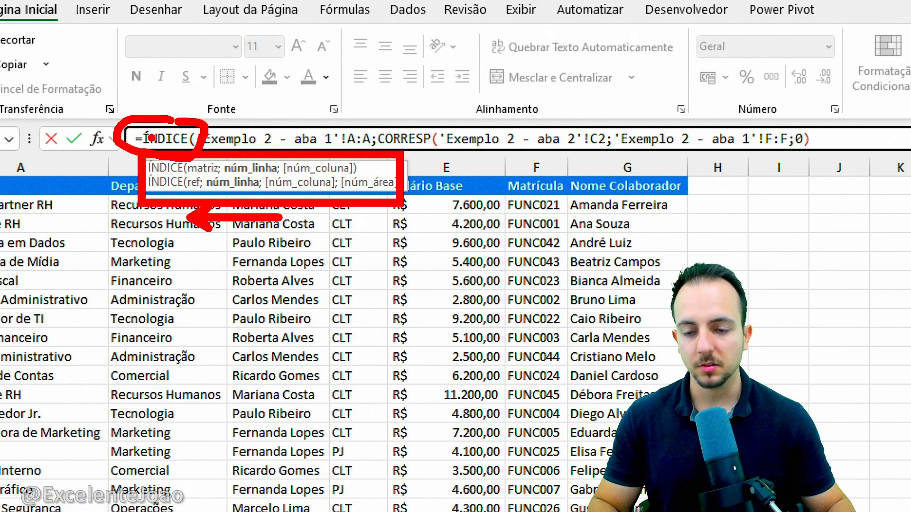
{"action": "key", "text": "Escape"}
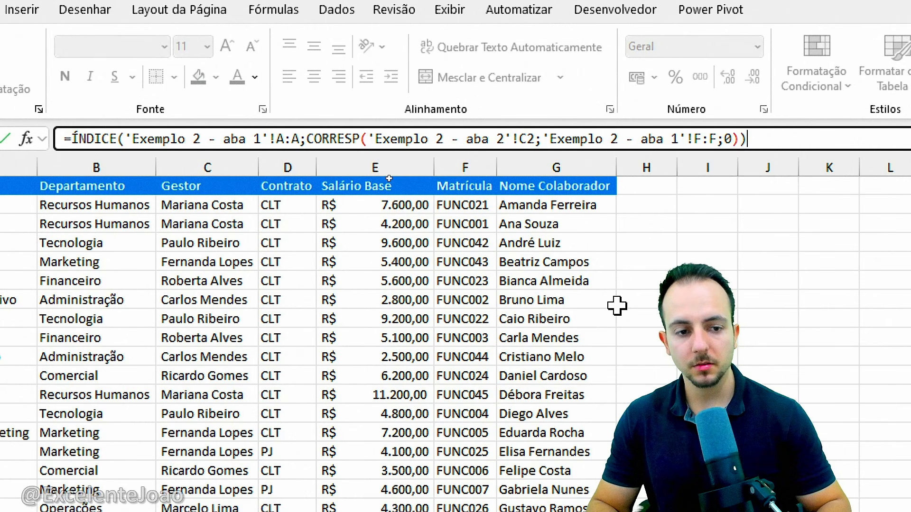
Complete the nested Cargo formula in H2 and copy the Cargo and Departamento formulas down their columns
{"action": "key", "text": "Return"}
{"action": "left_click", "coordinate": [593, 202]}
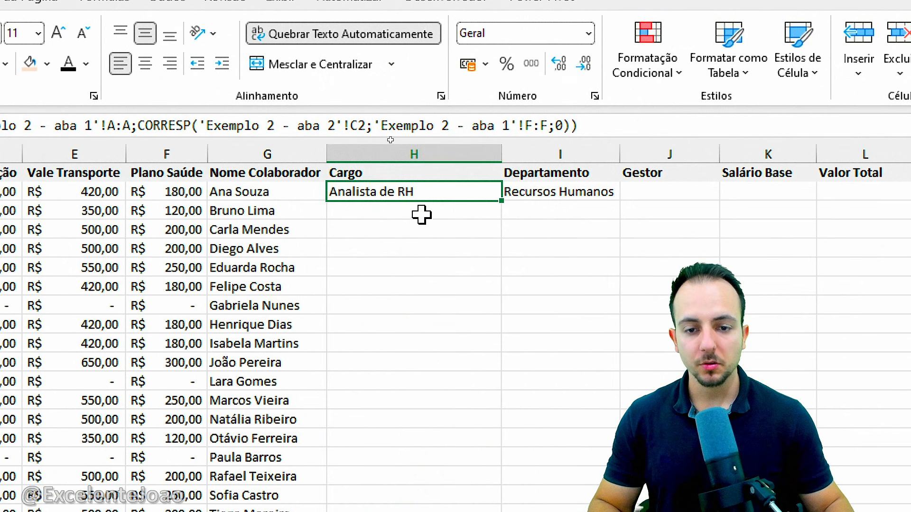
{"action": "left_click_drag", "start_coordinate": [501, 207], "coordinate": [506, 503]}
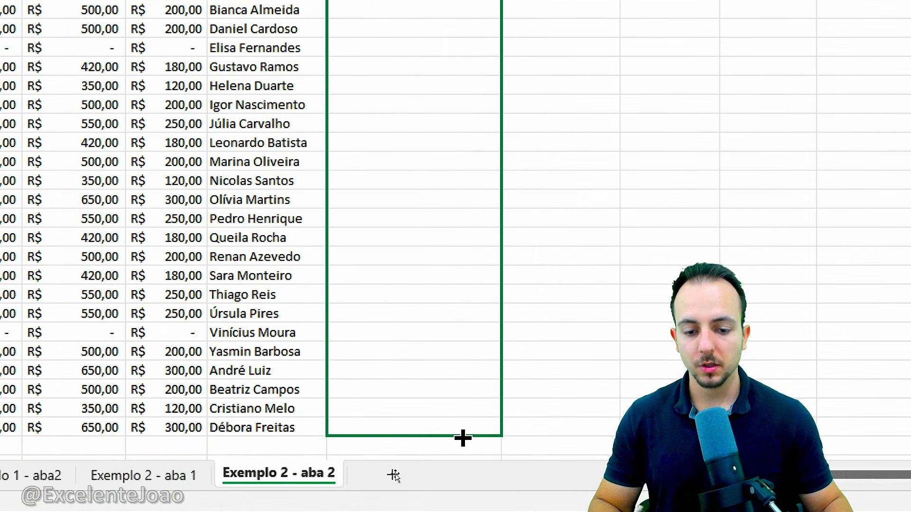
{"action": "left_click_drag", "start_coordinate": [463, 438], "coordinate": [463, 436]}
{"action": "scroll", "coordinate": [441, 225], "scroll_direction": "up", "scroll_amount": 3}
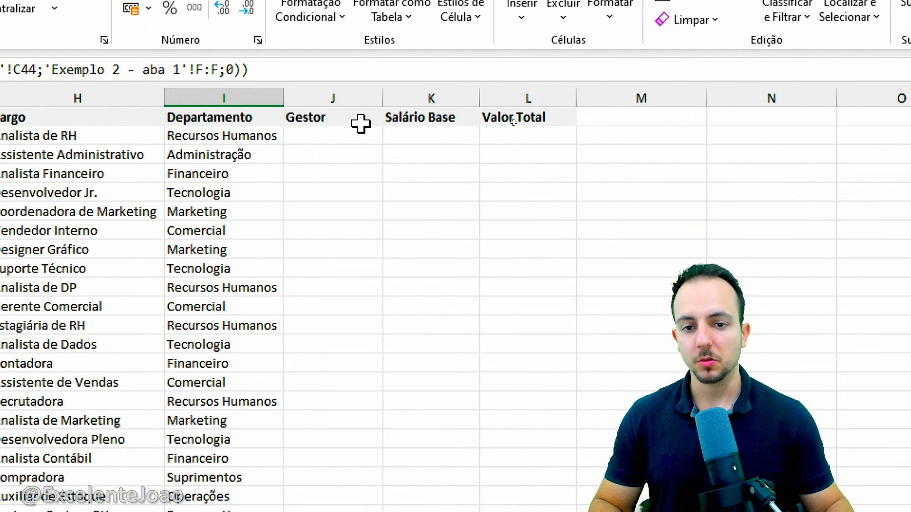
{"action": "left_click", "coordinate": [689, 168]}
Widen the Salário Base column K and the Valor Total column L of Exemplo 2 - aba 2
{"action": "left_click", "coordinate": [427, 136]}
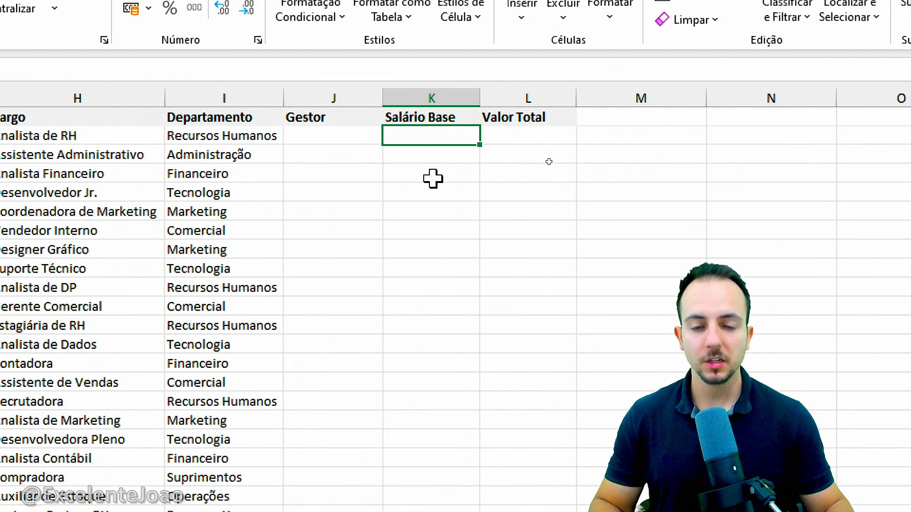
{"action": "left_click", "coordinate": [434, 98]}
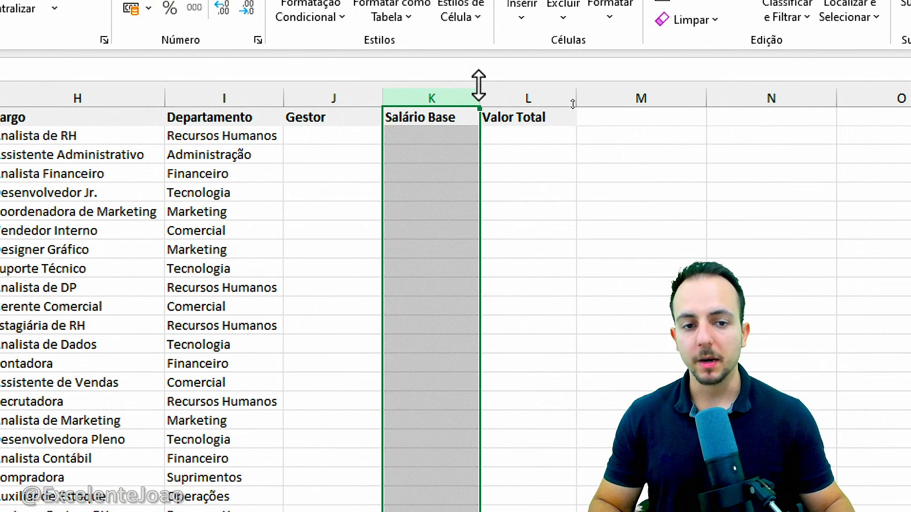
{"action": "left_click_drag", "start_coordinate": [479, 95], "coordinate": [519, 90]}
{"action": "left_click", "coordinate": [484, 139]}
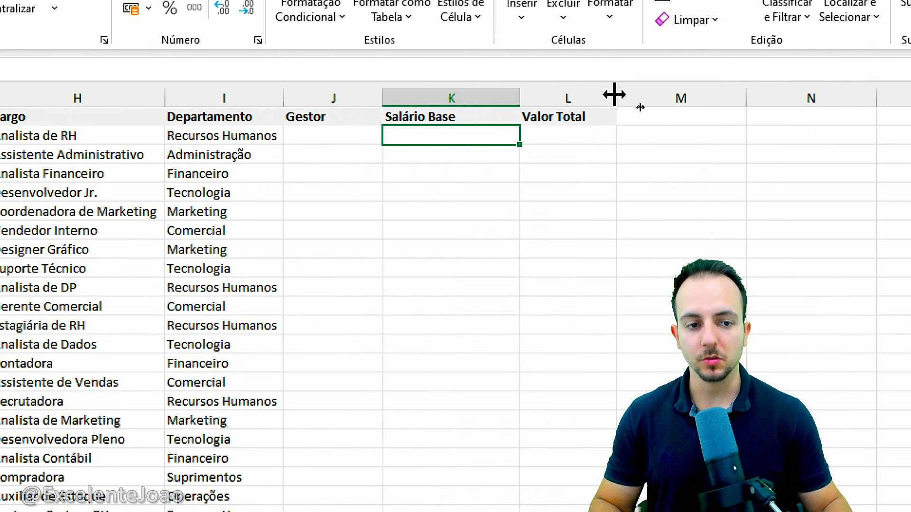
{"action": "left_click_drag", "start_coordinate": [615, 97], "coordinate": [632, 97]}
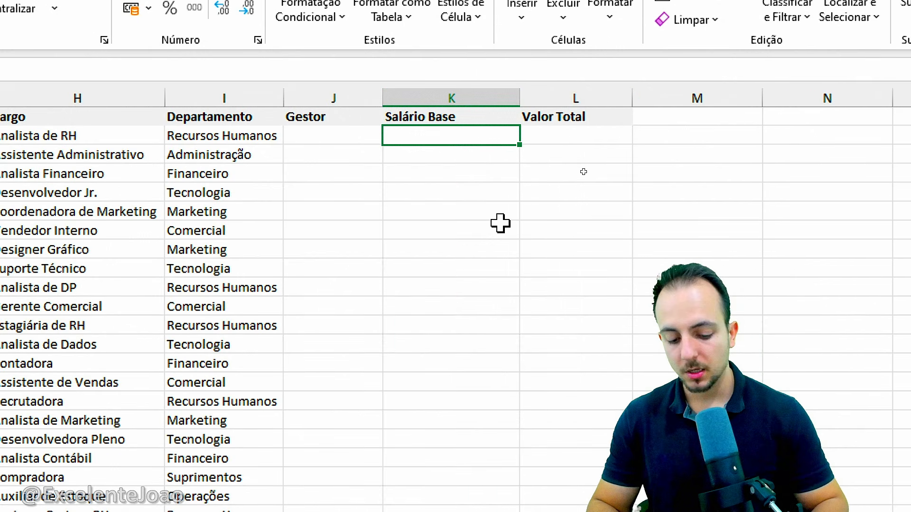
Start an ÍNDICE formula in the first Salário Base cell, K2, using column E:E of Exemplo 2 - aba 1 as matrix, and advance to the row number
{"action": "type", "text": "=ÍNDI"}
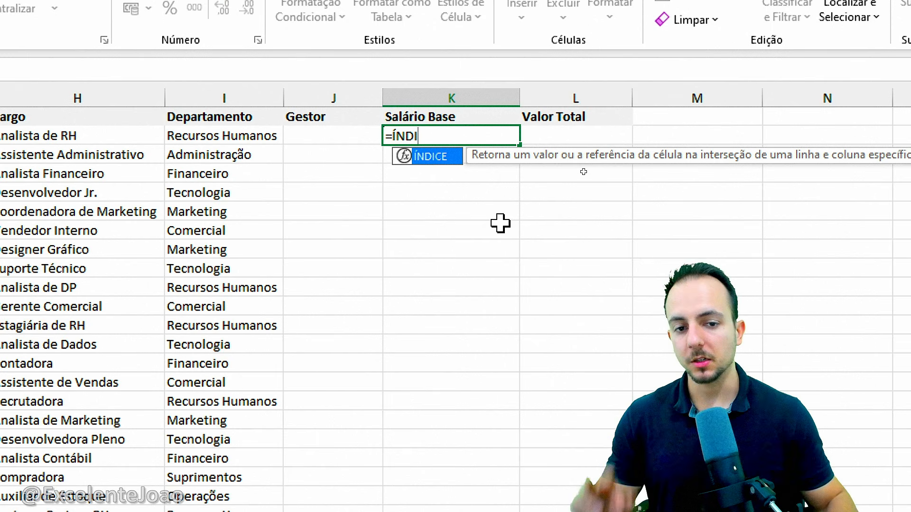
{"action": "double_click", "coordinate": [447, 157]}
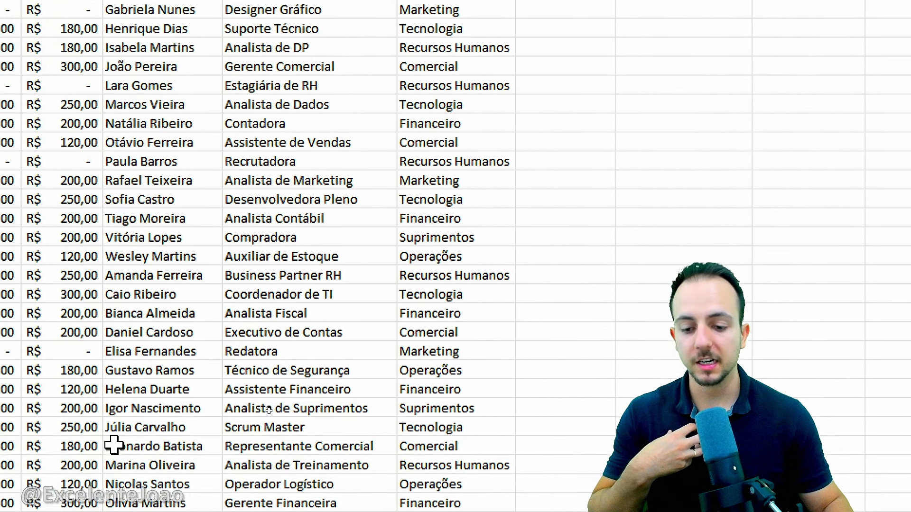
{"action": "left_click", "coordinate": [185, 479]}
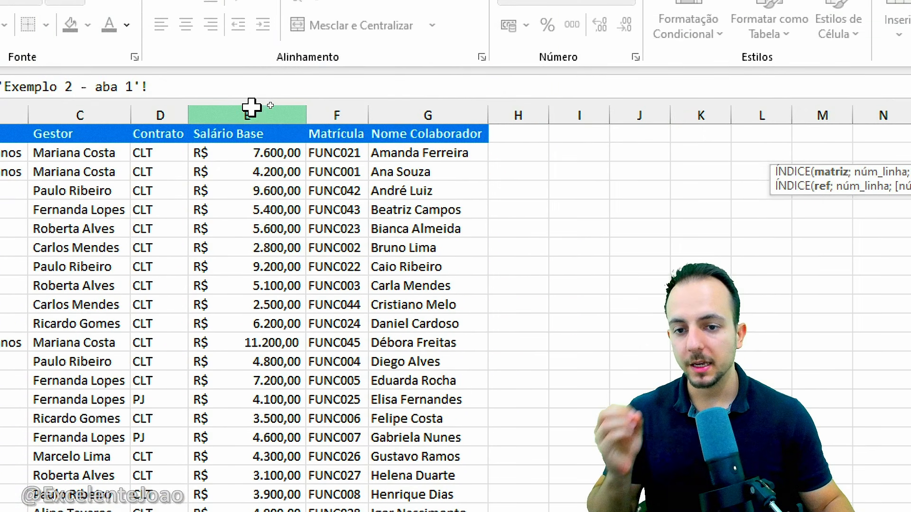
{"action": "left_click", "coordinate": [251, 111]}
{"action": "type", "text": ";"}
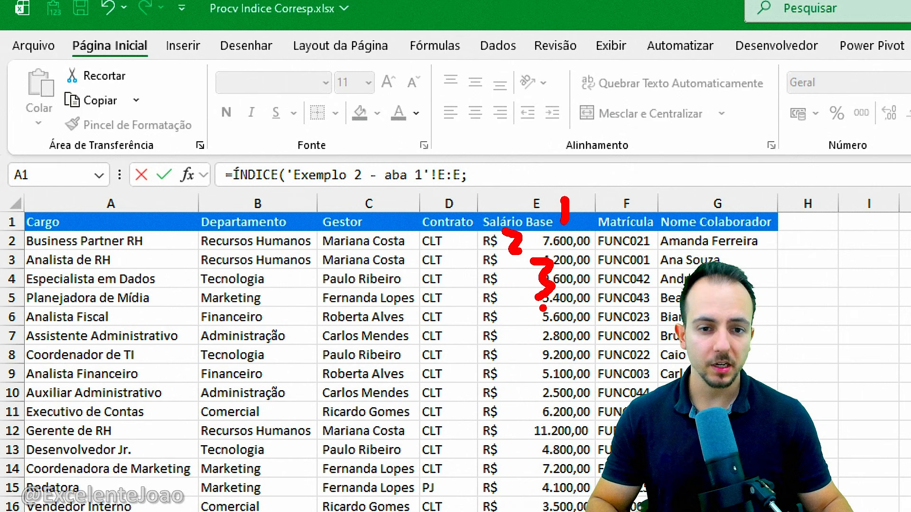
Nest CORRESP as the ÍNDICE row number, with the Matrícula cell C2 of Exemplo 2 - aba 2 as lookup value
{"action": "type", "text": "CORRES"}
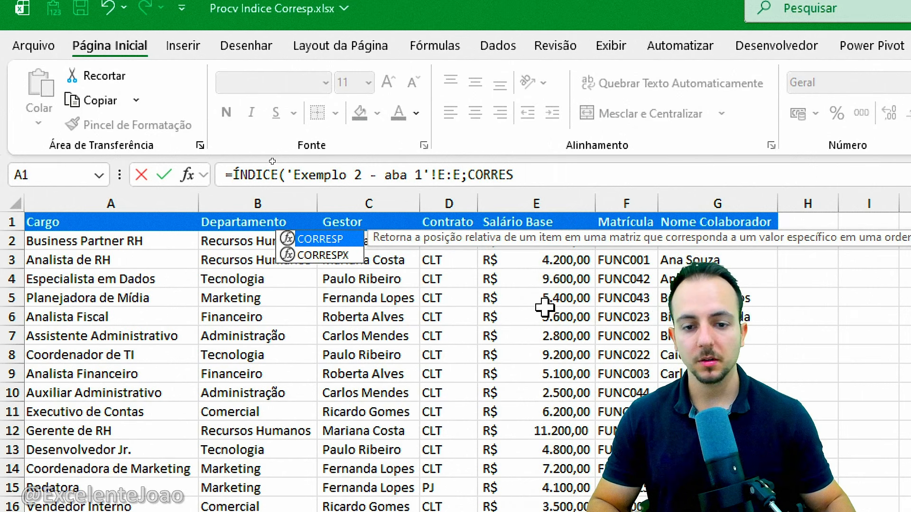
{"action": "double_click", "coordinate": [331, 240]}
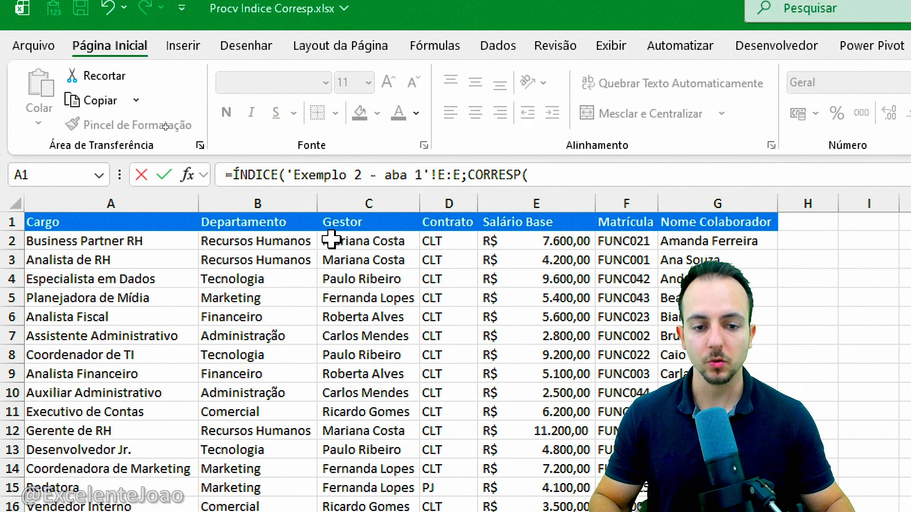
{"action": "left_click", "coordinate": [537, 177]}
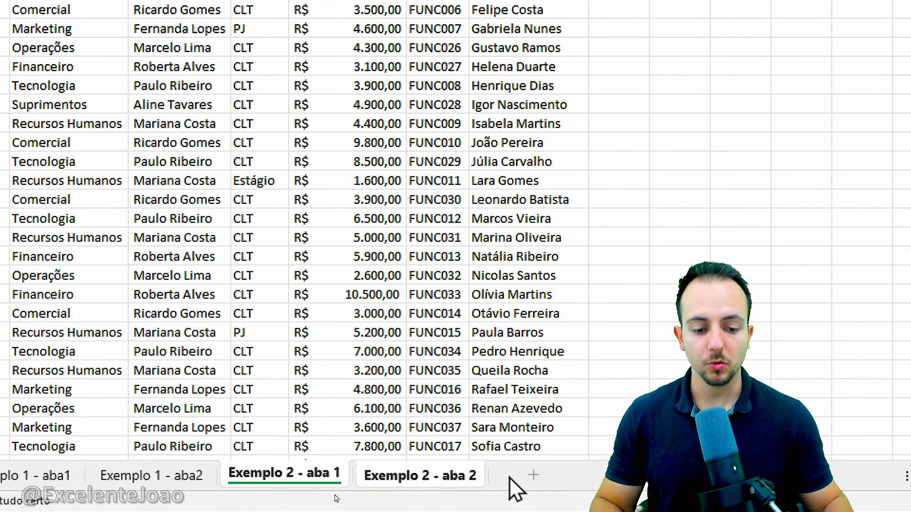
{"action": "left_click", "coordinate": [420, 474]}
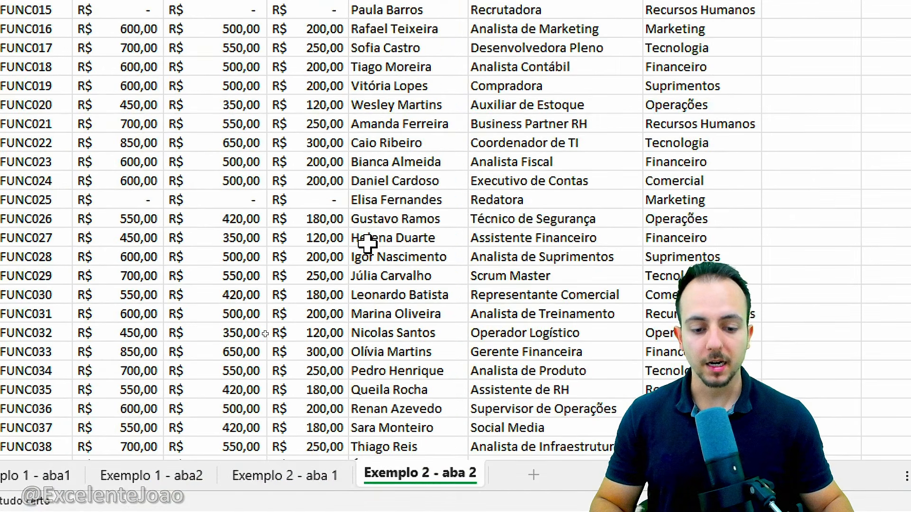
{"action": "left_click", "coordinate": [171, 247]}
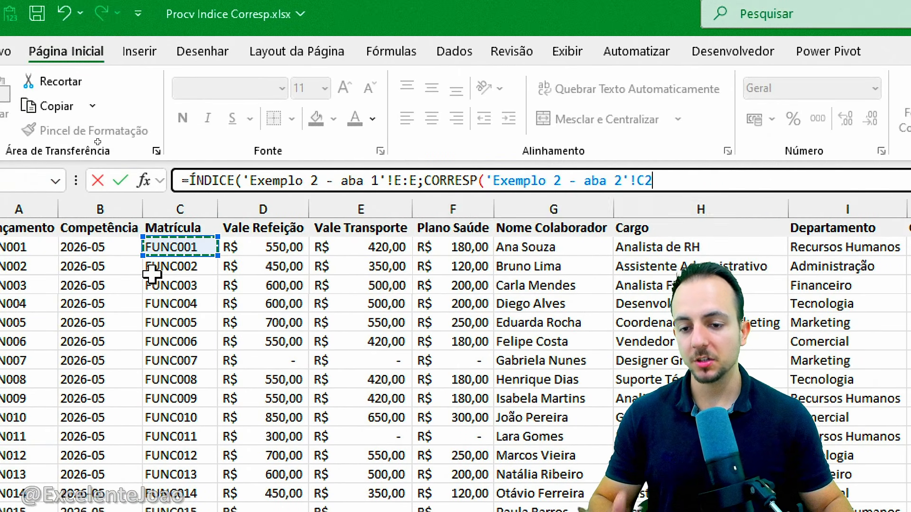
Complete the nested Salário Base formula in K2 with column F:F of Exemplo 2 - aba 1 as CORRESP lookup array and exact match 0
{"action": "type", "text": ";"}
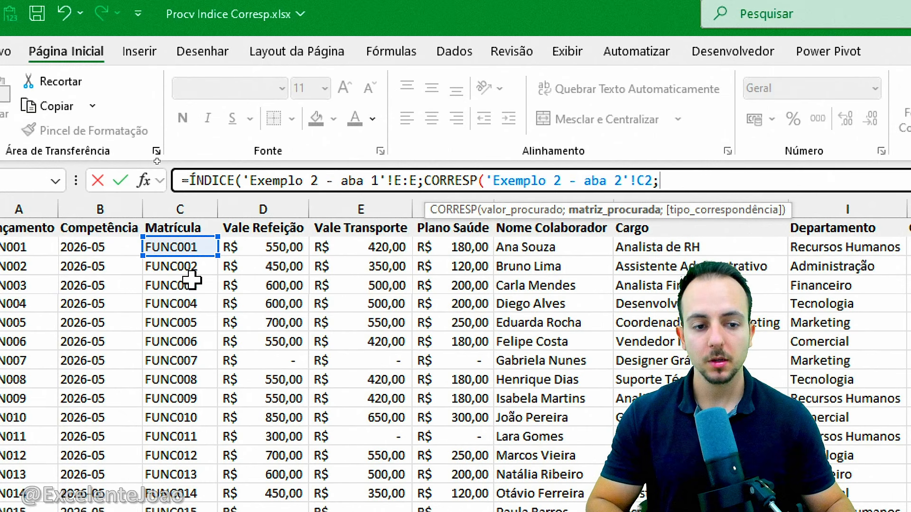
{"action": "left_click", "coordinate": [427, 490]}
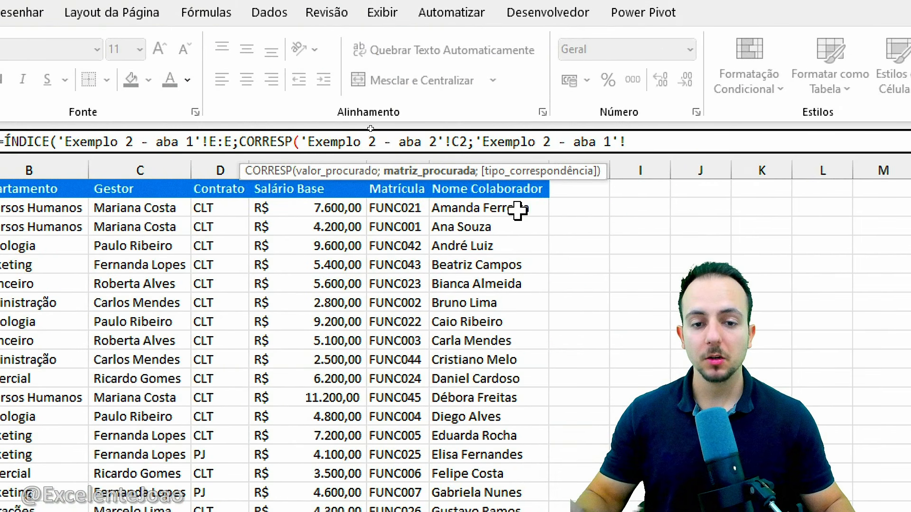
{"action": "left_click", "coordinate": [411, 154]}
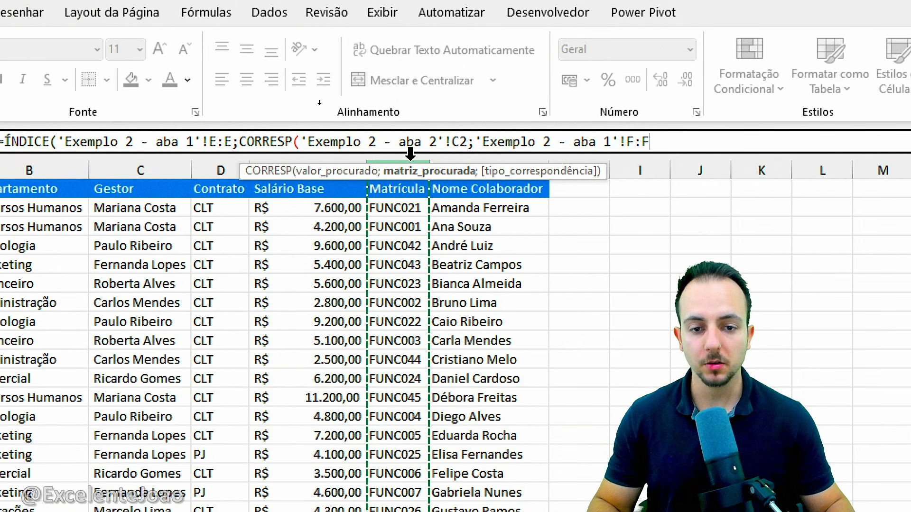
{"action": "type", "text": ";"}
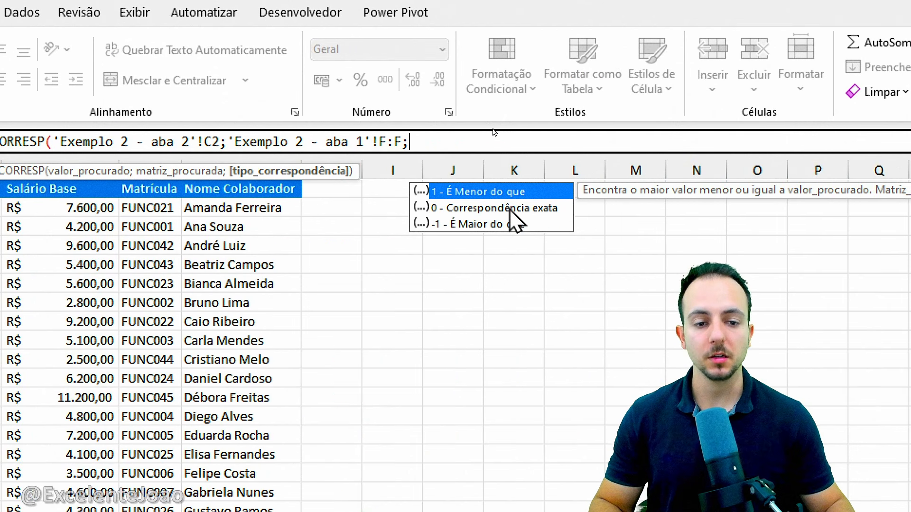
{"action": "double_click", "coordinate": [511, 211]}
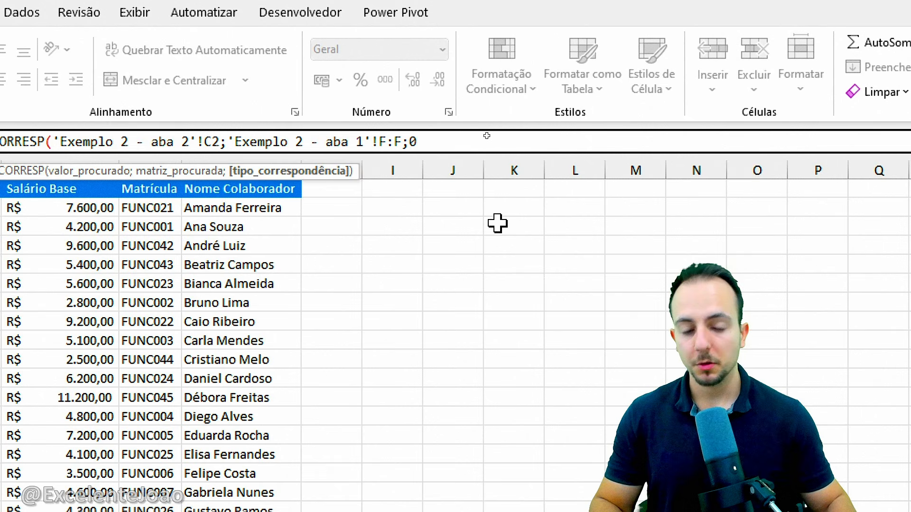
{"action": "type", "text": ")"}
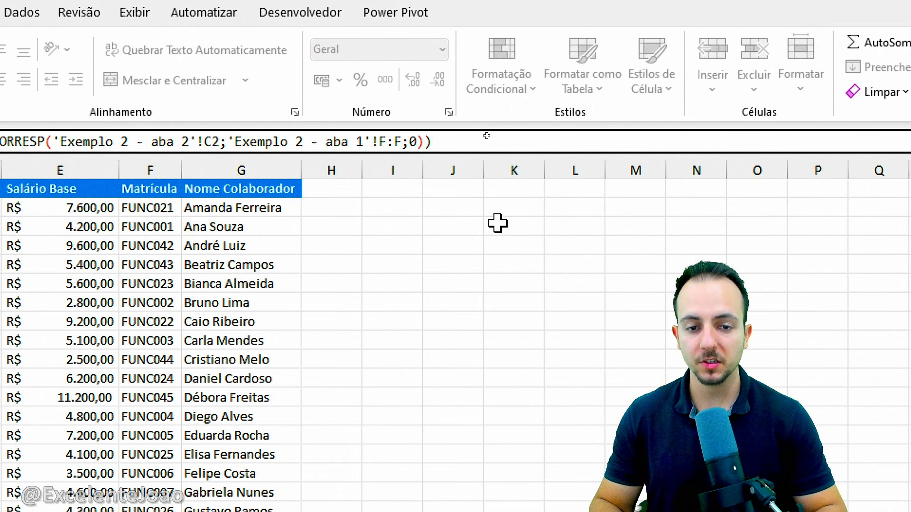
{"action": "key", "text": "Return"}
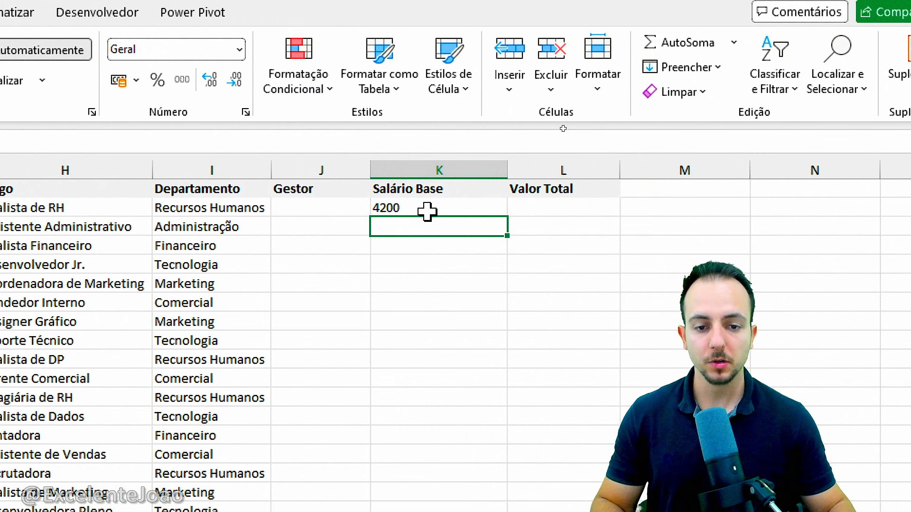
Copy the Salário Base formula from K2 down through the employee rows
{"action": "left_click", "coordinate": [489, 208]}
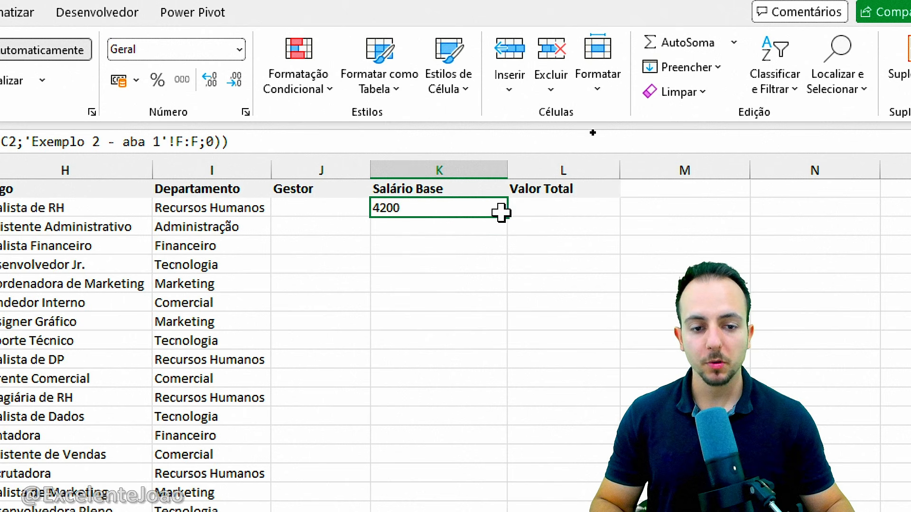
{"action": "left_click_drag", "start_coordinate": [509, 219], "coordinate": [468, 437]}
{"action": "scroll", "coordinate": [438, 63], "scroll_direction": "up", "scroll_amount": 3}
Enter the formula =K2+F2+E2+D2 in the first Valor Total cell, L2, to add salary, health plan, transport and meal benefits
{"action": "left_click", "coordinate": [528, 170]}
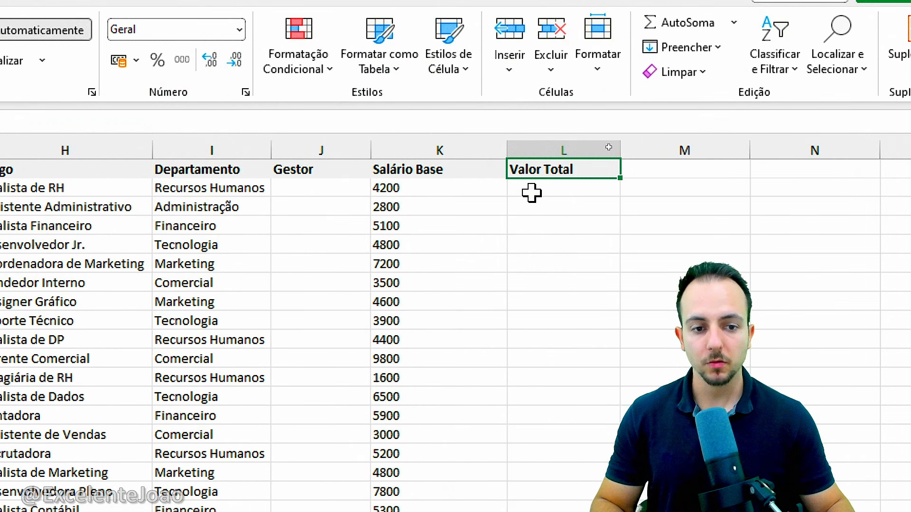
{"action": "left_click", "coordinate": [556, 193]}
{"action": "type", "text": "="}
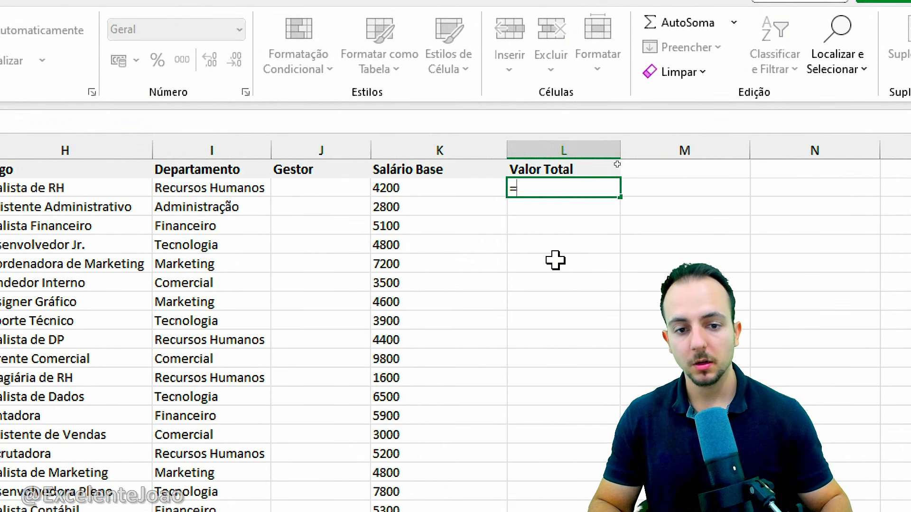
{"action": "left_click", "coordinate": [421, 187]}
{"action": "type", "text": "+"}
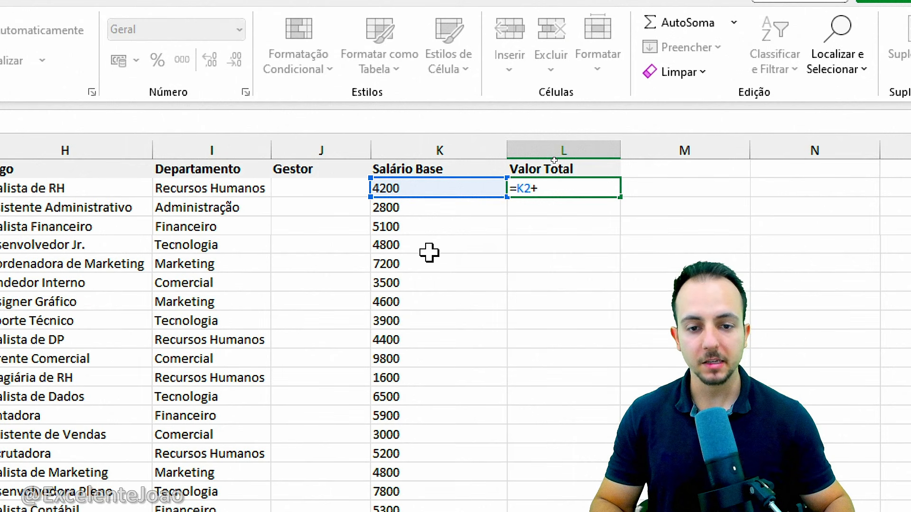
{"action": "left_click", "coordinate": [463, 188]}
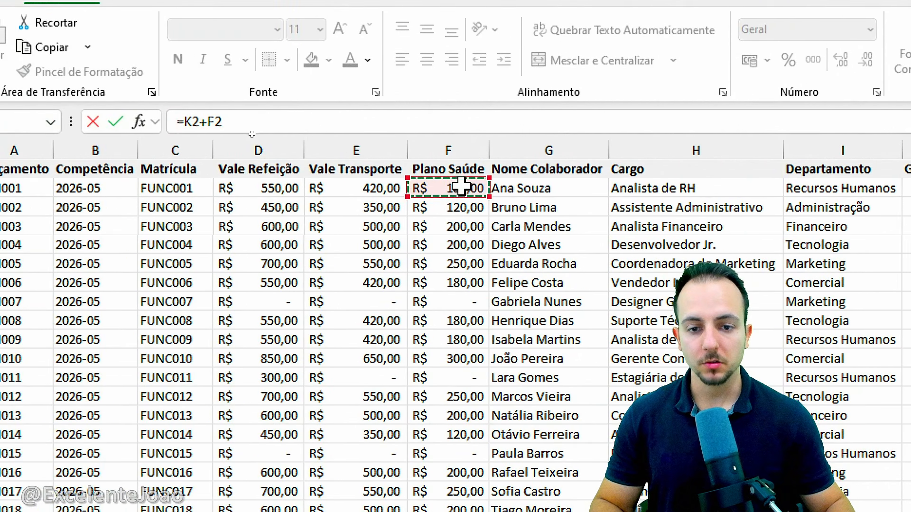
{"action": "type", "text": "+"}
{"action": "left_click", "coordinate": [370, 188]}
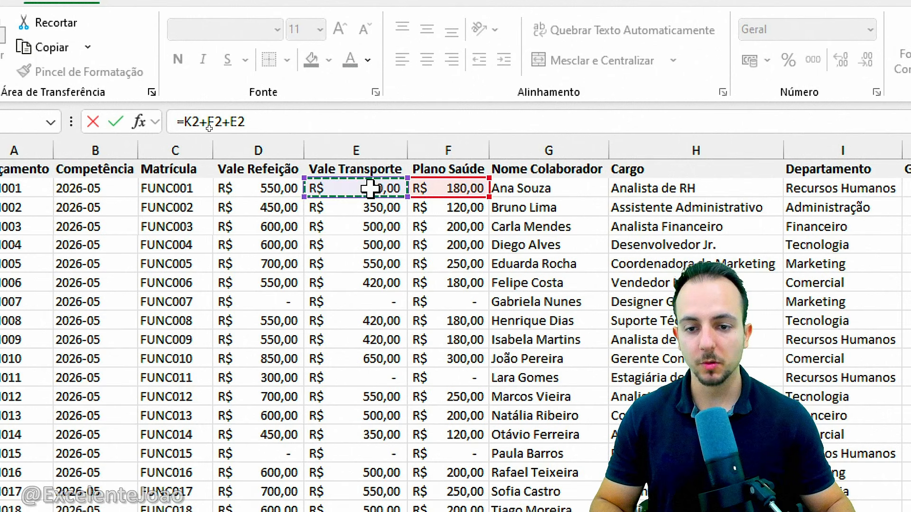
{"action": "type", "text": "+"}
{"action": "left_click", "coordinate": [273, 189]}
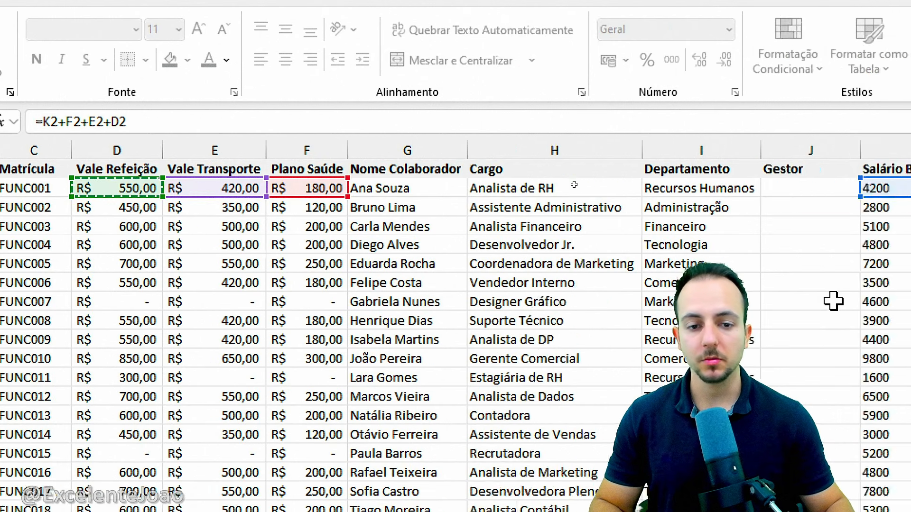
{"action": "key", "text": "Return"}
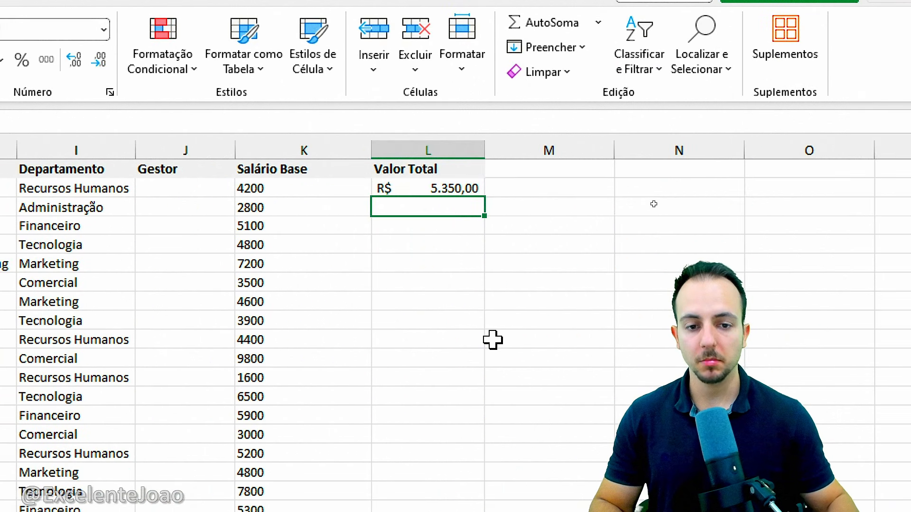
Copy the Valor Total sum from L2 down through the employee rows
{"action": "left_click", "coordinate": [447, 188]}
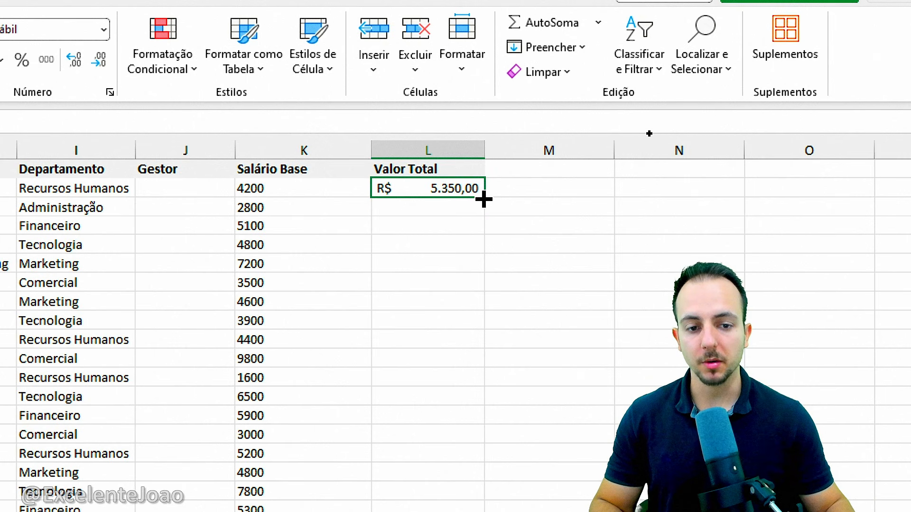
{"action": "left_click_drag", "start_coordinate": [484, 197], "coordinate": [641, 484]}
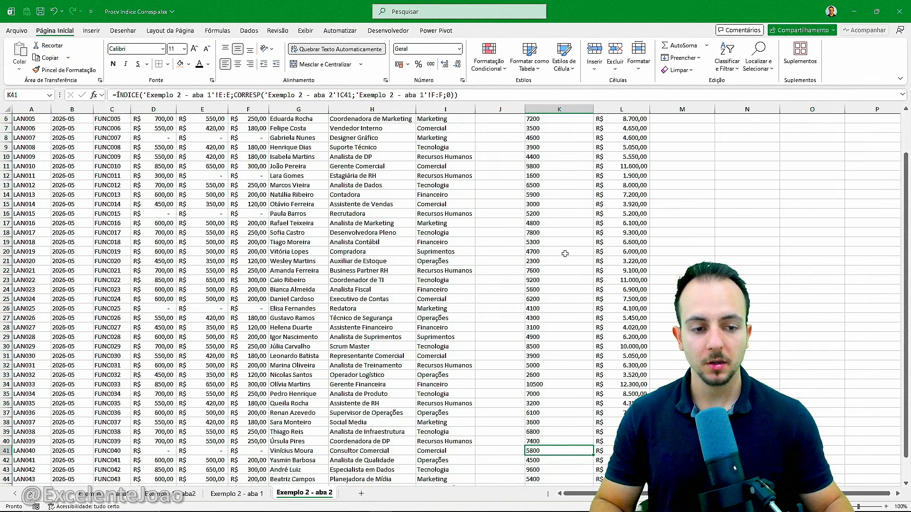
{"action": "scroll", "coordinate": [564, 254], "scroll_direction": "up", "scroll_amount": 2}
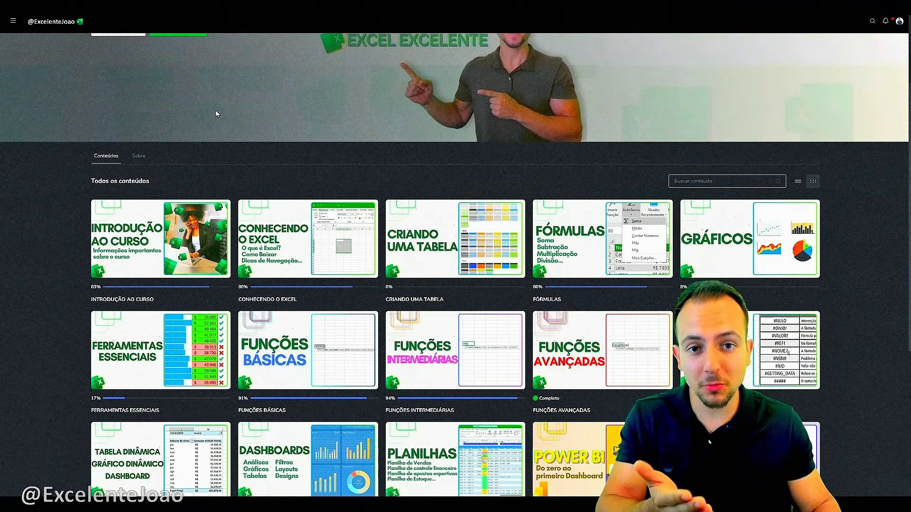
Look through the modules listed under Todos os conteúdos on the Excel Excelente course page
{"action": "scroll", "coordinate": [215, 110], "scroll_direction": "down", "scroll_amount": 6}
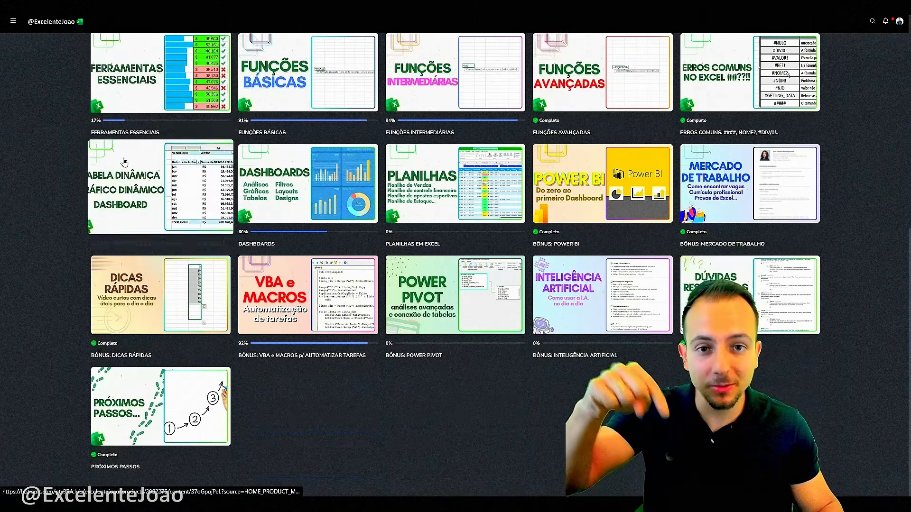
{"action": "scroll", "coordinate": [122, 159], "scroll_direction": "up", "scroll_amount": 3}
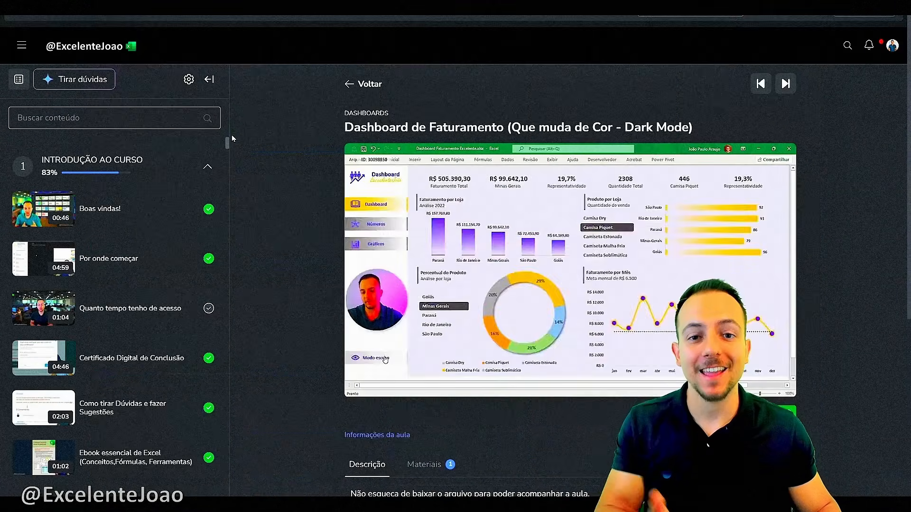
{"action": "left_click_drag", "start_coordinate": [228, 138], "coordinate": [226, 237]}
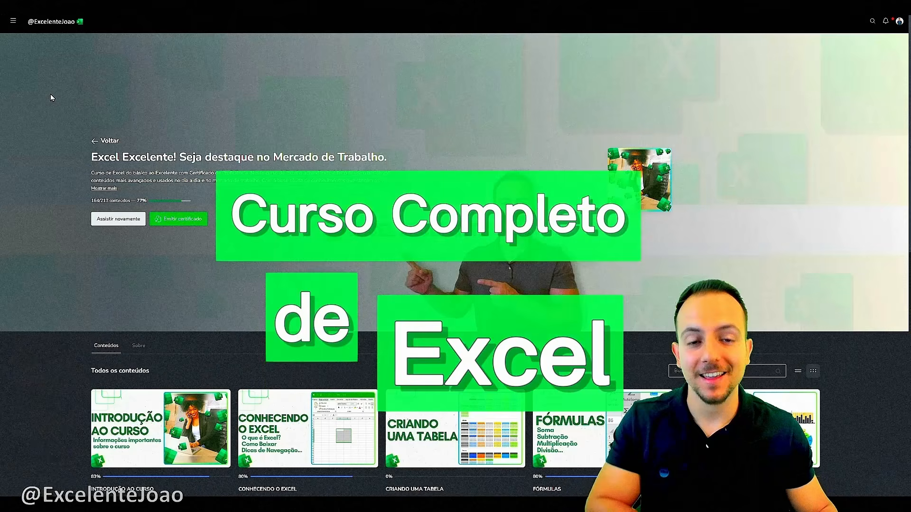
{"action": "scroll", "coordinate": [51, 94], "scroll_direction": "down", "scroll_amount": 8}
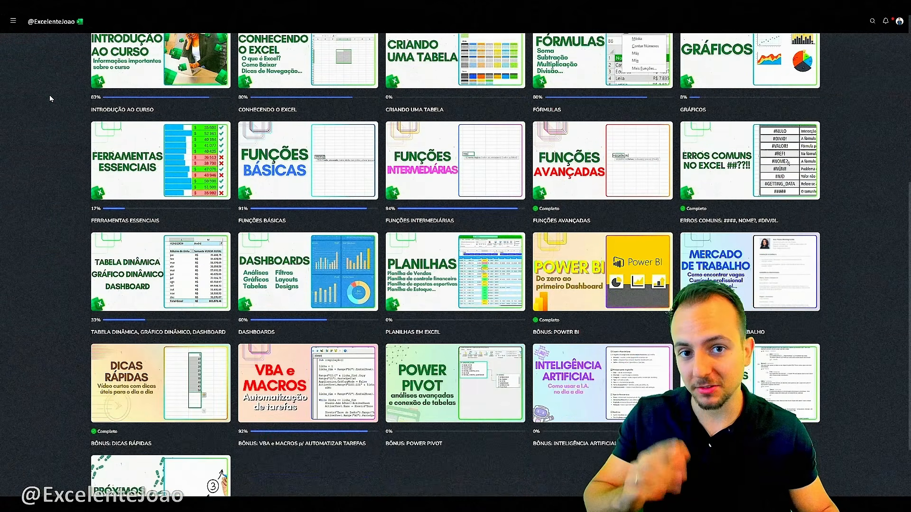
{"action": "scroll", "coordinate": [50, 95], "scroll_direction": "down", "scroll_amount": 2}
{"action": "scroll", "coordinate": [48, 96], "scroll_direction": "up", "scroll_amount": 5}
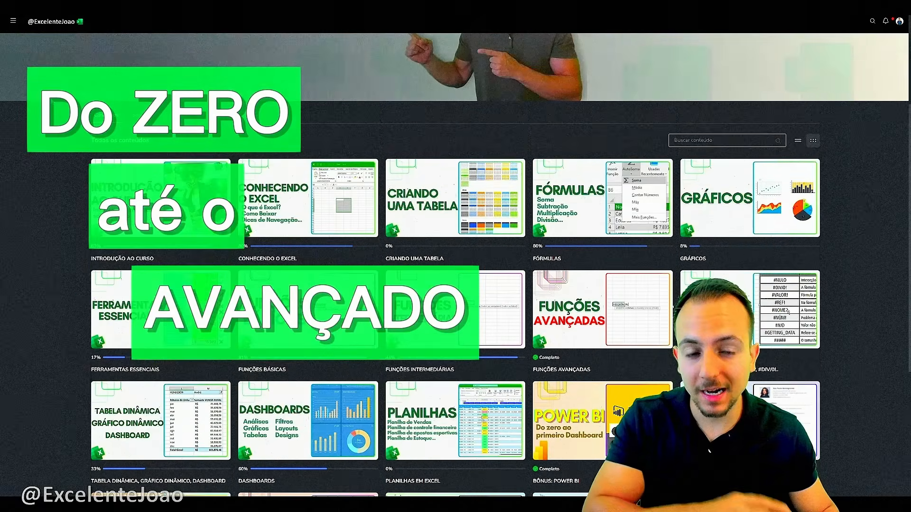
{"action": "scroll", "coordinate": [50, 95], "scroll_direction": "up", "scroll_amount": 2}
{"action": "scroll", "coordinate": [50, 95], "scroll_direction": "down", "scroll_amount": 4}
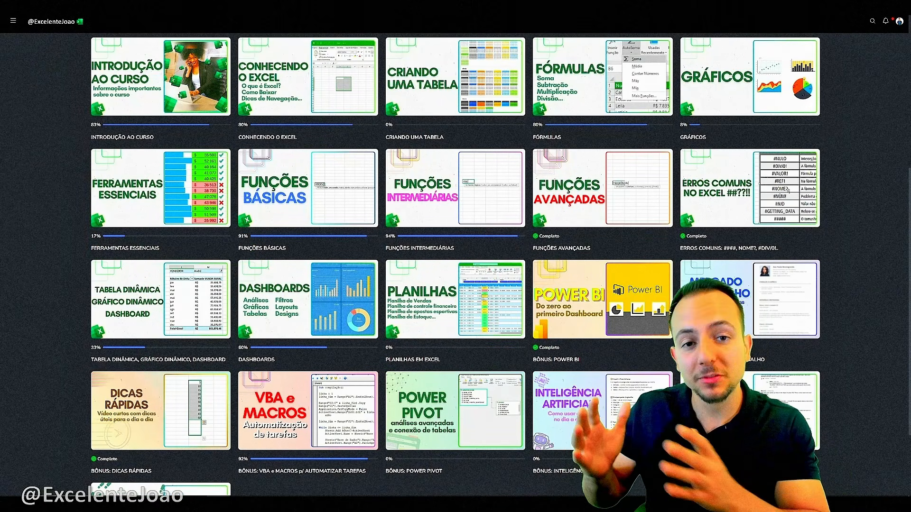